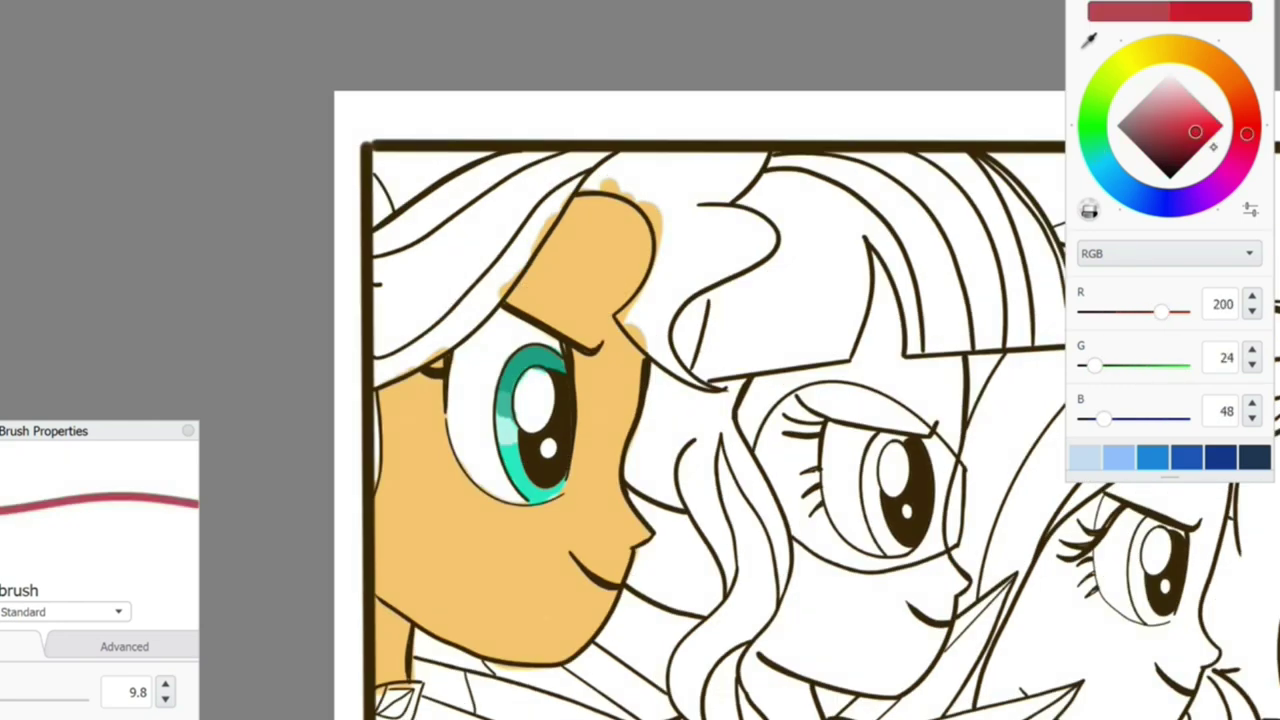
# Step: Paint the orange-skinned character's front curls, long forelock and edge hair strands red (RGB 206, 24, 48)
pyautogui.moveTo(642, 288); pyautogui.dragTo(626, 318)
pyautogui.moveTo(660, 212)
pyautogui.mouseDown()
pyautogui.moveTo(622, 318)
pyautogui.moveTo(718, 388)
pyautogui.mouseUp()
pyautogui.moveTo(650, 330)
pyautogui.mouseDown()
pyautogui.moveTo(700, 385)
pyautogui.moveTo(760, 245)
pyautogui.mouseUp()
pyautogui.moveTo(700, 215)
pyautogui.mouseDown()
pyautogui.moveTo(775, 240)
pyautogui.moveTo(665, 295)
pyautogui.moveTo(725, 225)
pyautogui.moveTo(650, 200)
pyautogui.moveTo(703, 257)
pyautogui.mouseUp()
pyautogui.press(']')
pyautogui.moveTo(745, 190)
pyautogui.mouseDown()
pyautogui.moveTo(735, 160)
pyautogui.moveTo(590, 172)
pyautogui.moveTo(505, 262)
pyautogui.moveTo(468, 330)
pyautogui.moveTo(378, 385)
pyautogui.mouseUp()
pyautogui.moveTo(470, 310); pyautogui.dragTo(385, 370)
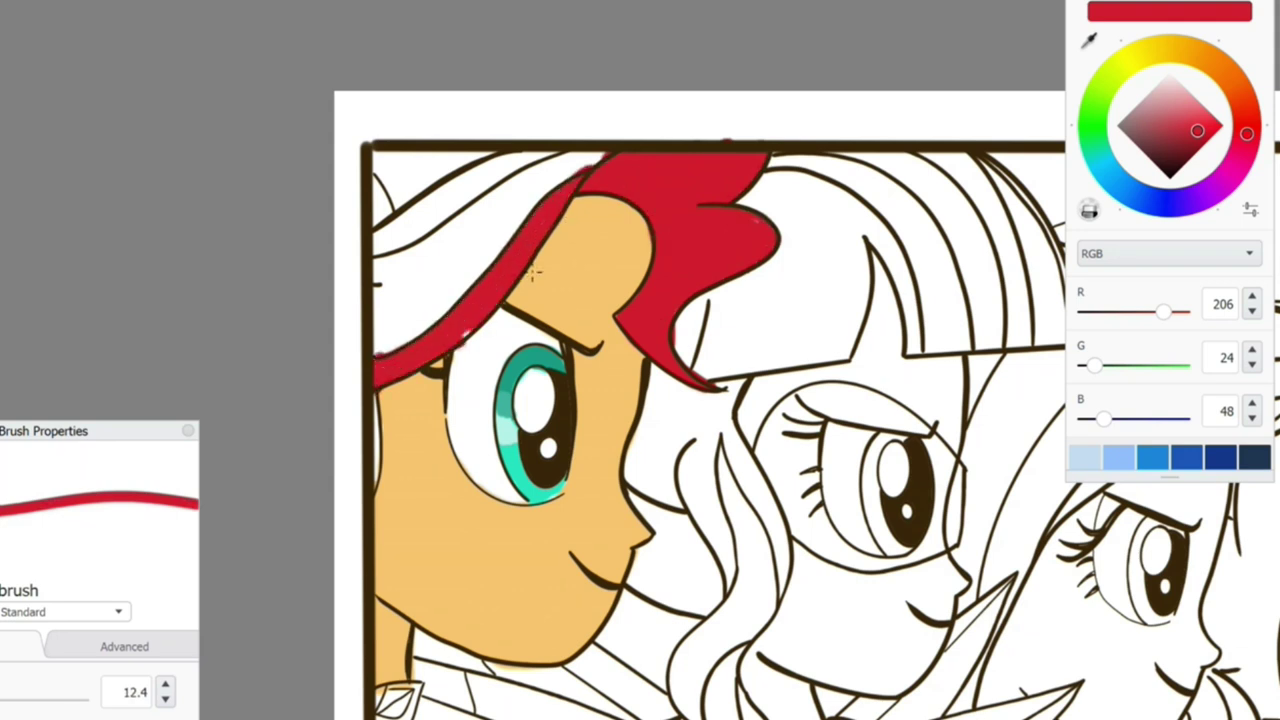
pyautogui.moveTo(500, 275)
pyautogui.mouseDown()
pyautogui.moveTo(390, 372)
pyautogui.moveTo(445, 330)
pyautogui.moveTo(397, 380)
pyautogui.mouseUp()
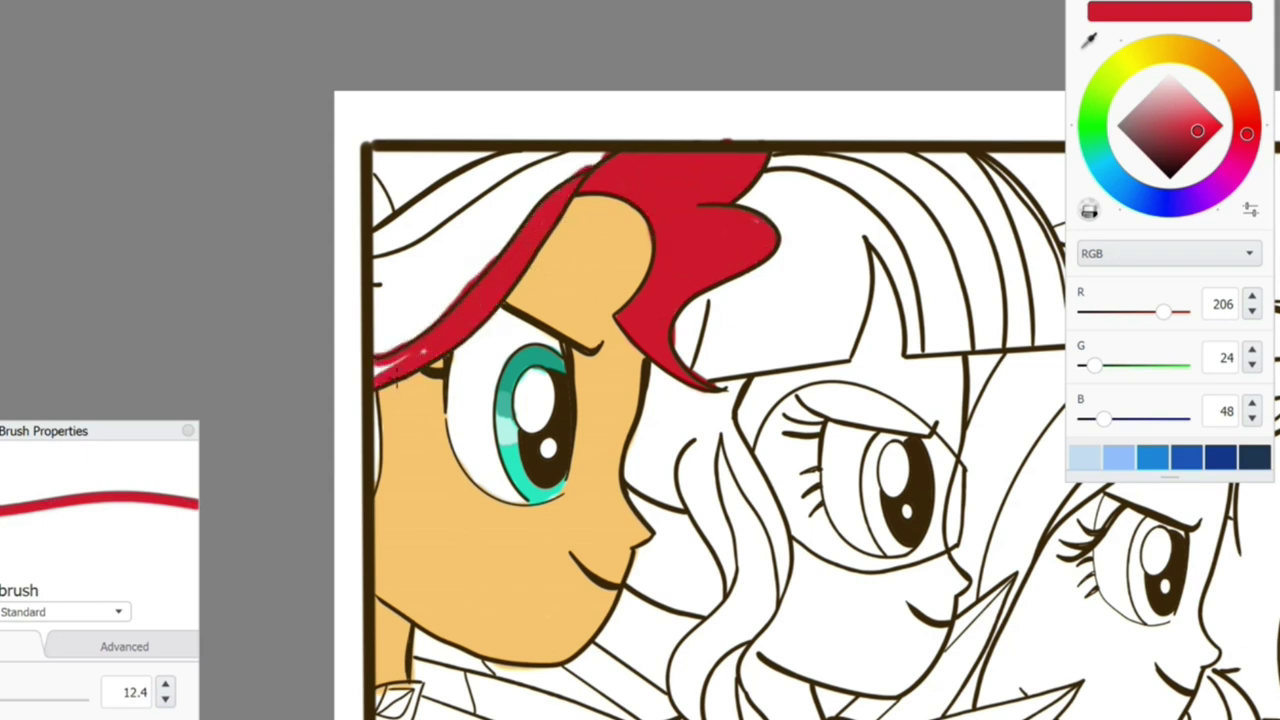
pyautogui.moveTo(376, 494); pyautogui.dragTo(390, 400)
pyautogui.moveTo(411, 176)
pyautogui.mouseDown()
pyautogui.moveTo(385, 195)
pyautogui.moveTo(470, 158)
pyautogui.moveTo(394, 170)
pyautogui.mouseUp()
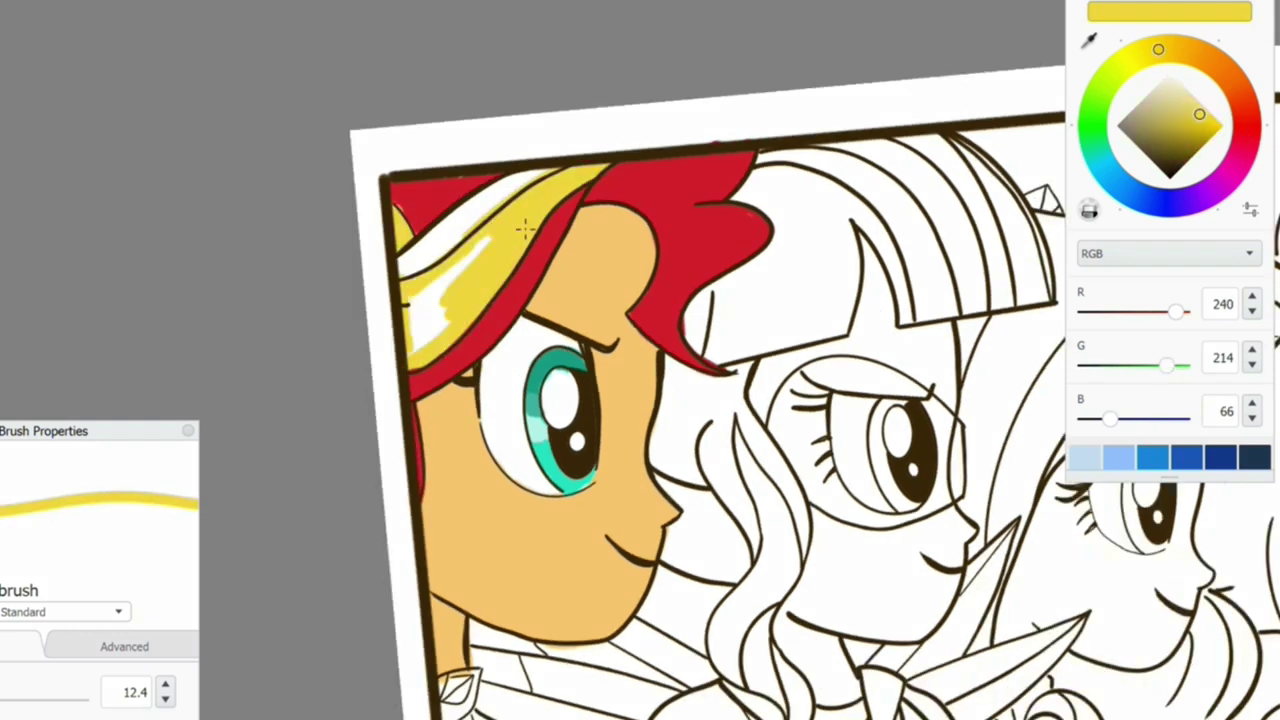
# Step: Fill the broad hair streak with yellow (RGB 240, 214, 66) and the strand above it with red (RGB 205, 24, 48)
pyautogui.moveTo(488, 240); pyautogui.dragTo(415, 335)
pyautogui.moveTo(450, 292); pyautogui.dragTo(413, 350)
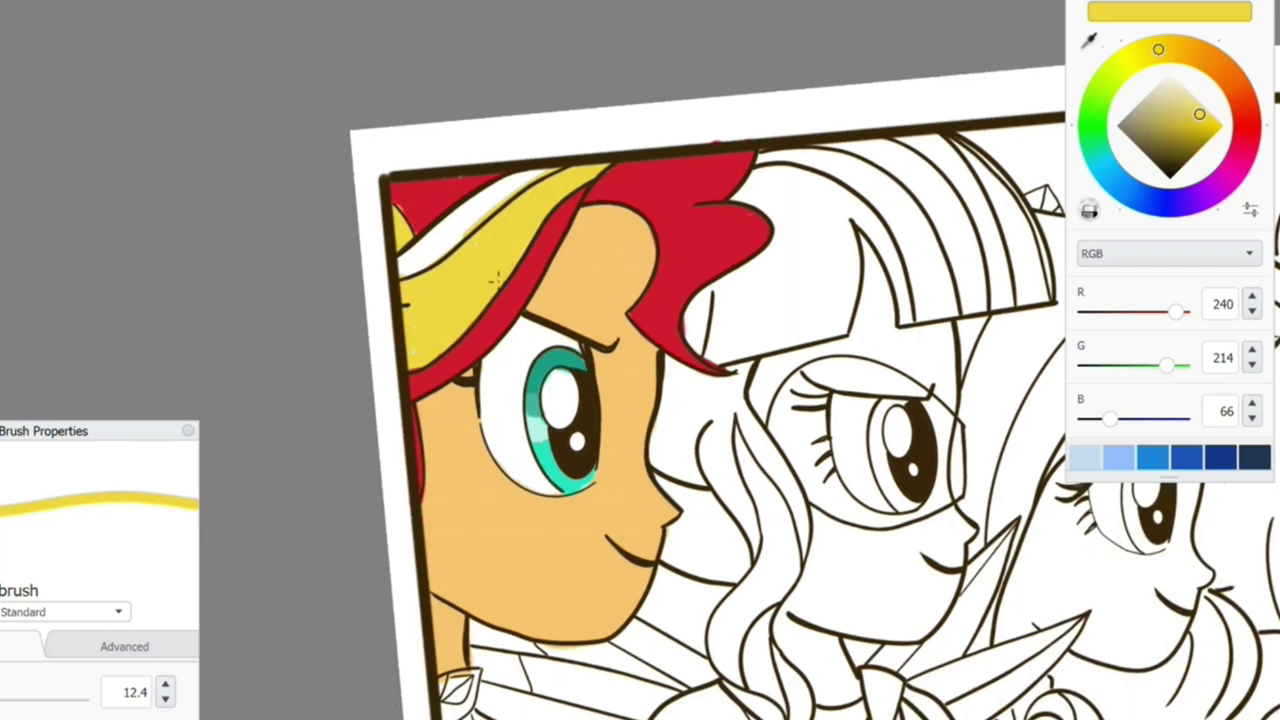
pyautogui.click(1210, 11)
pyautogui.moveTo(530, 180)
pyautogui.mouseDown()
pyautogui.moveTo(440, 235)
pyautogui.moveTo(540, 188)
pyautogui.mouseUp()
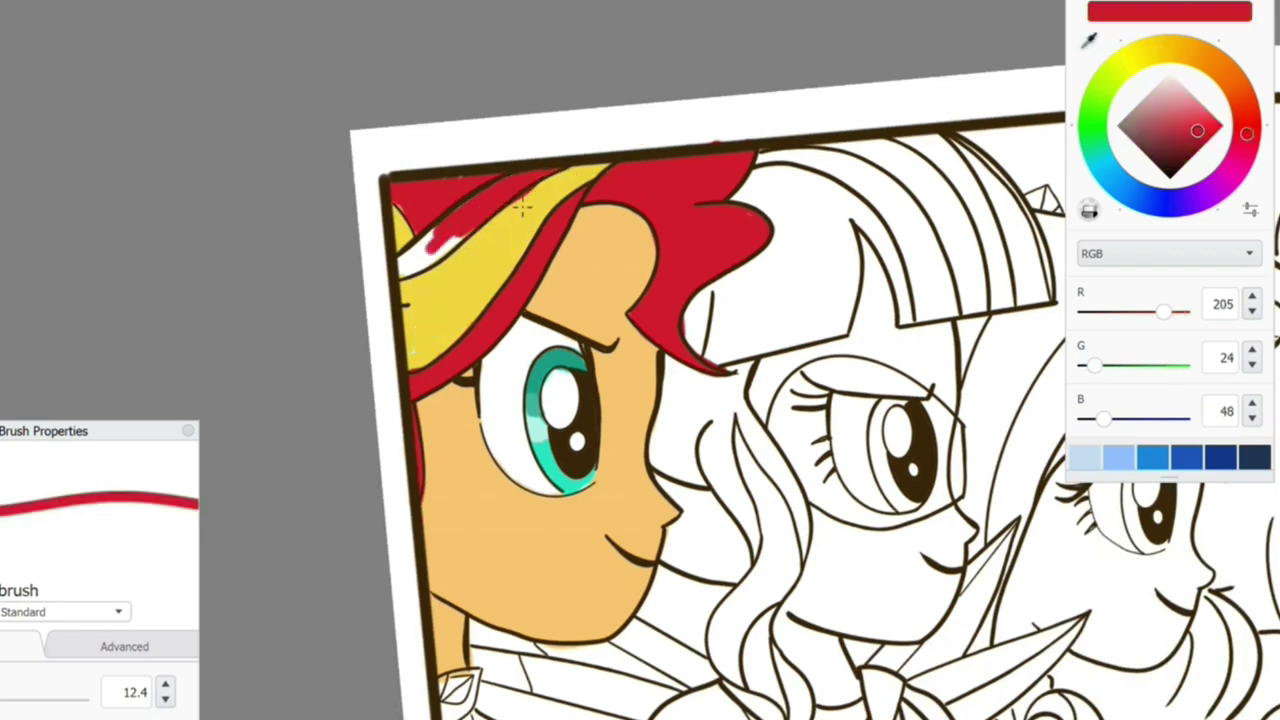
pyautogui.moveTo(470, 236); pyautogui.dragTo(402, 268)
# Step: Colour the leaf ornament at the first character's neck light blue and the ruffle beneath it orange (RGB 241, 166, 76)
pyautogui.moveTo(530, 490); pyautogui.dragTo(491, 209)
pyautogui.click(1119, 457)
pyautogui.moveTo(405, 355)
pyautogui.mouseDown()
pyautogui.moveTo(400, 395)
pyautogui.moveTo(405, 365)
pyautogui.mouseUp()
pyautogui.click(1085, 457)
pyautogui.moveTo(1212, 61); pyautogui.dragTo(1197, 112)
pyautogui.moveTo(422, 390); pyautogui.dragTo(410, 430)
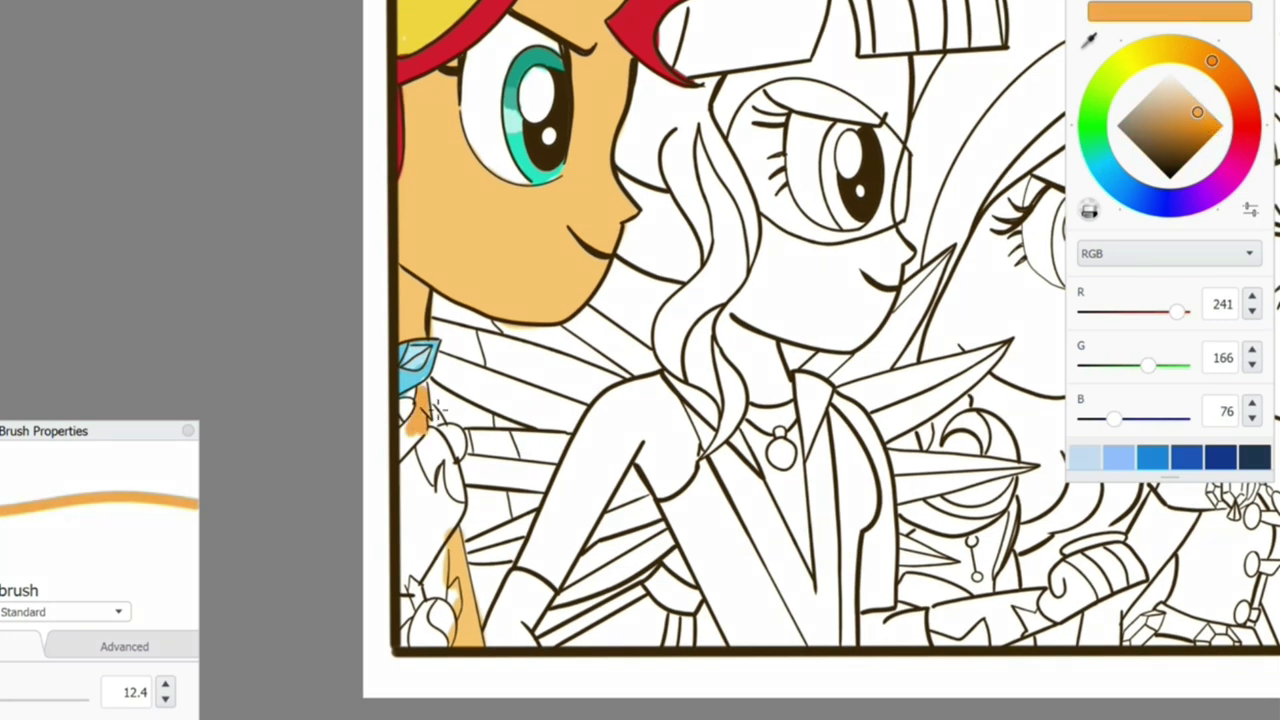
pyautogui.moveTo(1212, 61); pyautogui.dragTo(1197, 53)
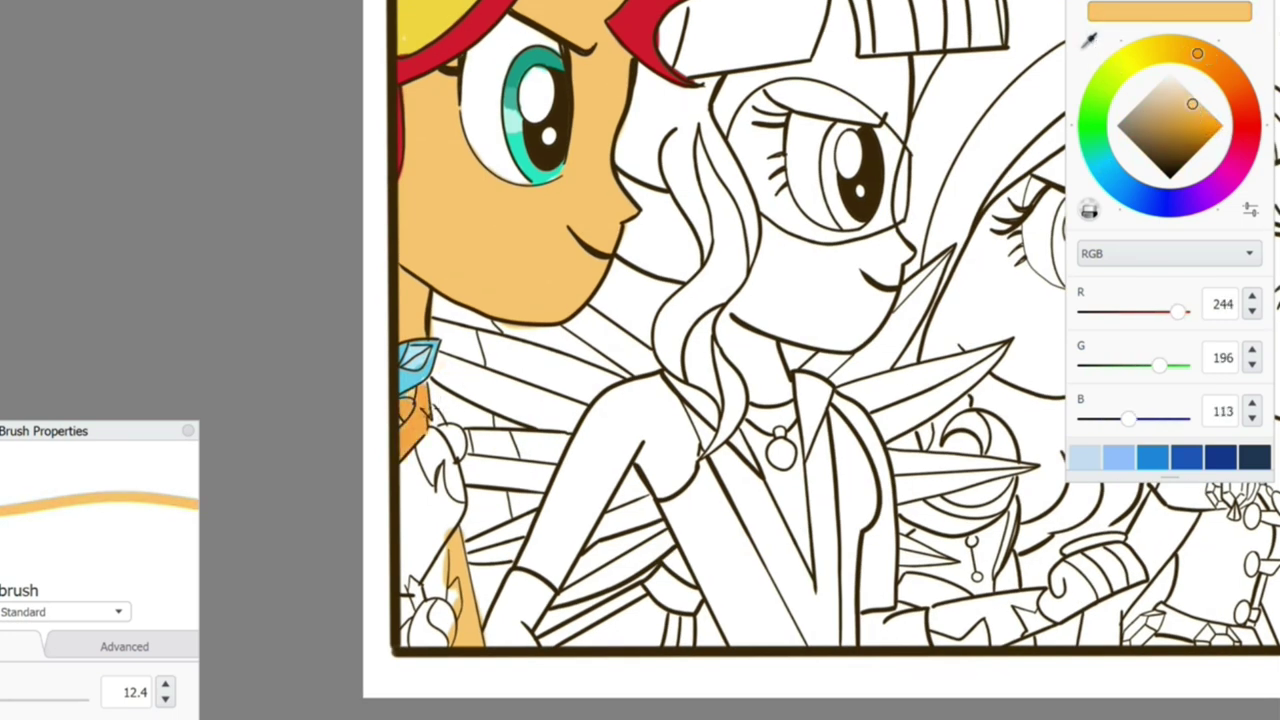
# Step: Paint the flame trim of the first character's dress yellow and the bodice red (RGB 198, 32, 27)
pyautogui.moveTo(1104, 67); pyautogui.dragTo(1141, 54)
pyautogui.moveTo(422, 444); pyautogui.dragTo(460, 500)
pyautogui.moveTo(1141, 54)
pyautogui.mouseDown()
pyautogui.moveTo(1247, 122)
pyautogui.moveTo(1193, 131)
pyautogui.mouseUp()
pyautogui.moveTo(408, 450)
pyautogui.mouseDown()
pyautogui.moveTo(406, 535)
pyautogui.moveTo(430, 560)
pyautogui.moveTo(414, 440)
pyautogui.mouseUp()
pyautogui.moveTo(780, 450); pyautogui.dragTo(862, 325)
pyautogui.moveTo(372, 450); pyautogui.dragTo(422, 388)
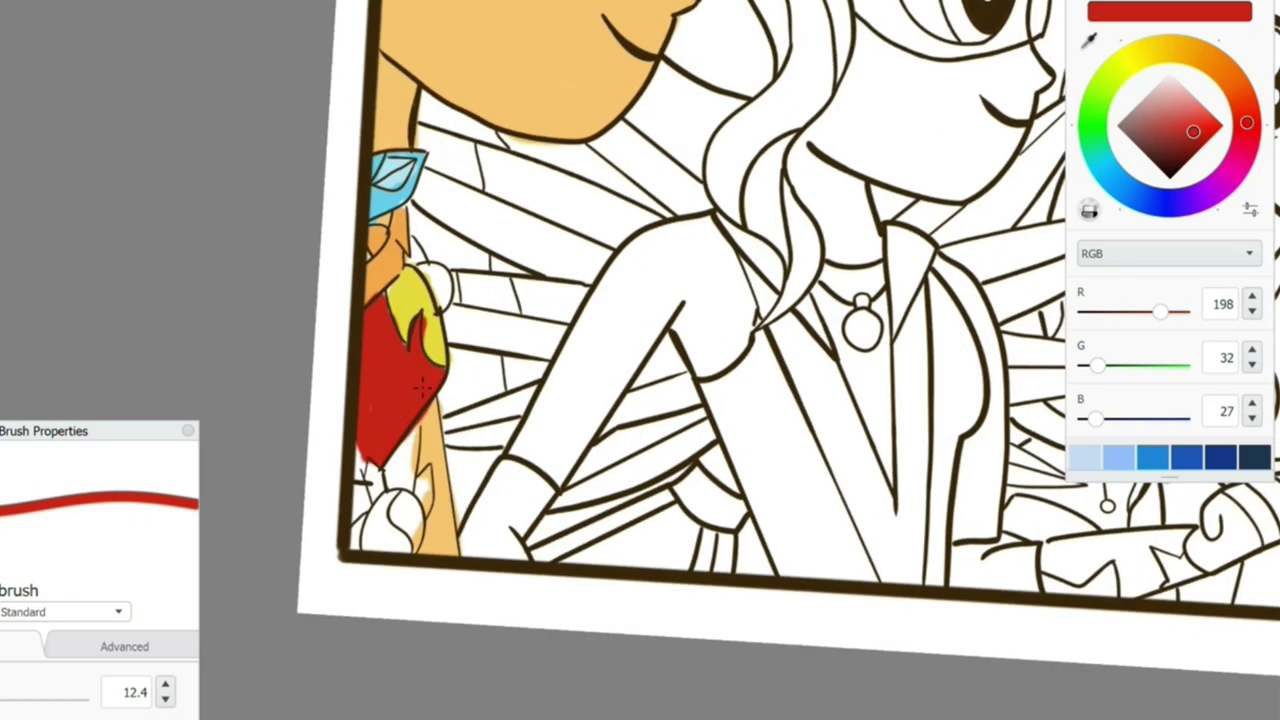
# Step: Colour the flame-shaped ornaments below the red bodice with yellow (RGB 244, 236, 77), orange and dark olive
pyautogui.moveTo(1247, 122); pyautogui.dragTo(1140, 54)
pyautogui.moveTo(1193, 131); pyautogui.dragTo(1205, 122)
pyautogui.moveTo(386, 477)
pyautogui.mouseDown()
pyautogui.moveTo(409, 524)
pyautogui.moveTo(384, 540)
pyautogui.moveTo(404, 440)
pyautogui.mouseUp()
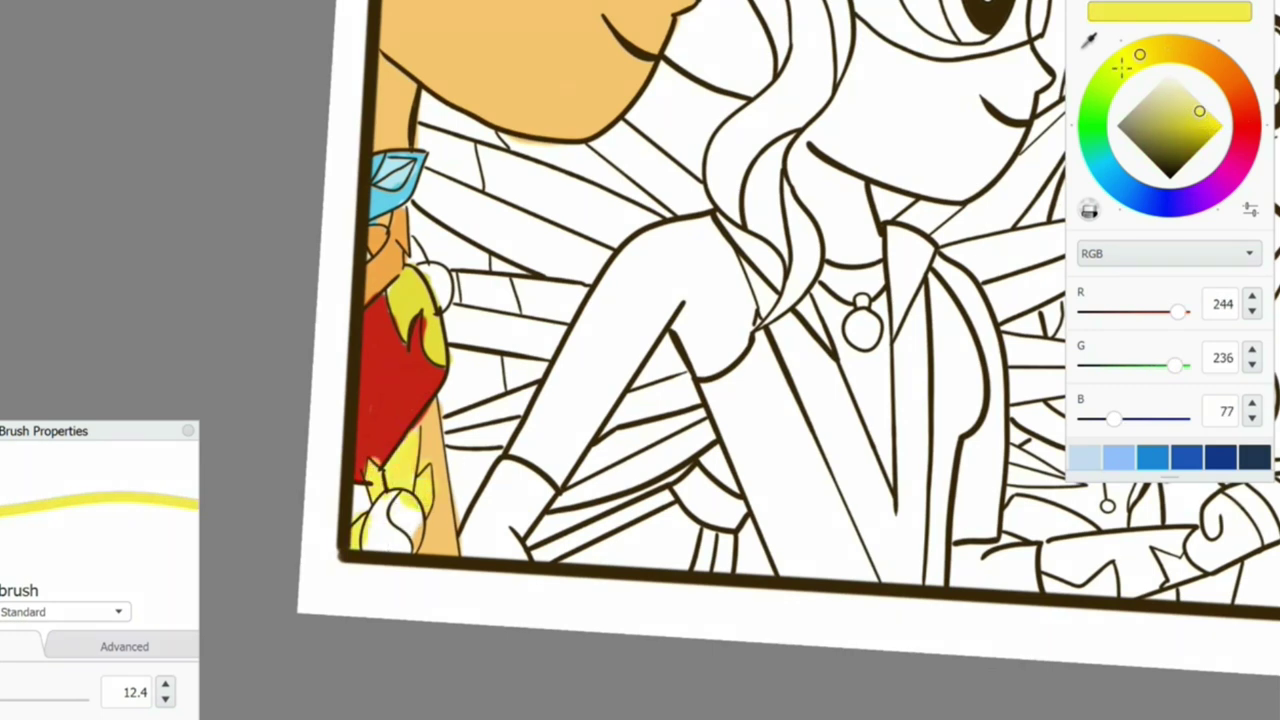
pyautogui.click(1215, 63)
pyautogui.moveTo(388, 512)
pyautogui.mouseDown()
pyautogui.moveTo(406, 536)
pyautogui.moveTo(372, 545)
pyautogui.moveTo(400, 518)
pyautogui.moveTo(360, 520)
pyautogui.mouseUp()
pyautogui.keyDown('alt'); pyautogui.click(425, 520); pyautogui.keyUp('alt')
pyautogui.click(1172, 153)
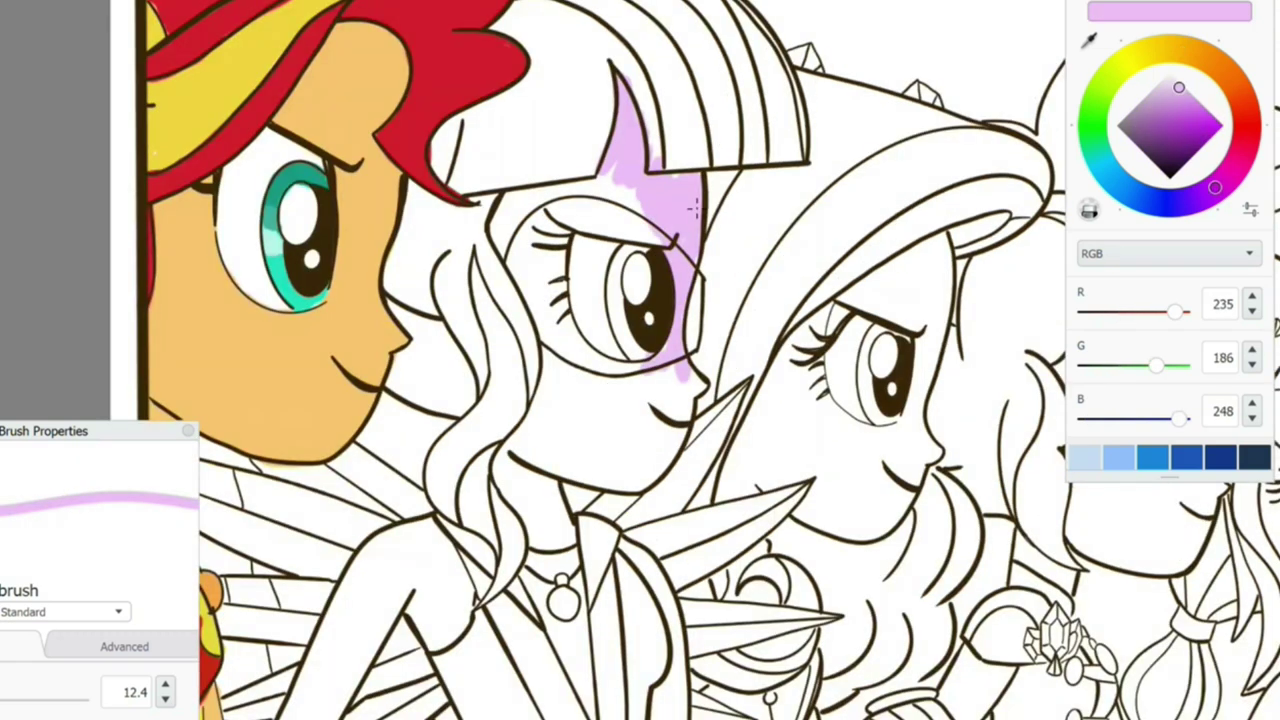
# Step: Paint the second character's face, neck, shoulders and arm lilac (RGB 235, 186, 248)
pyautogui.moveTo(692, 207)
pyautogui.mouseDown()
pyautogui.moveTo(598, 172)
pyautogui.moveTo(510, 196)
pyautogui.moveTo(530, 278)
pyautogui.moveTo(592, 368)
pyautogui.moveTo(605, 440)
pyautogui.moveTo(540, 432)
pyautogui.moveTo(502, 480)
pyautogui.moveTo(555, 453)
pyautogui.moveTo(600, 482)
pyautogui.moveTo(510, 515)
pyautogui.moveTo(560, 550)
pyautogui.mouseUp()
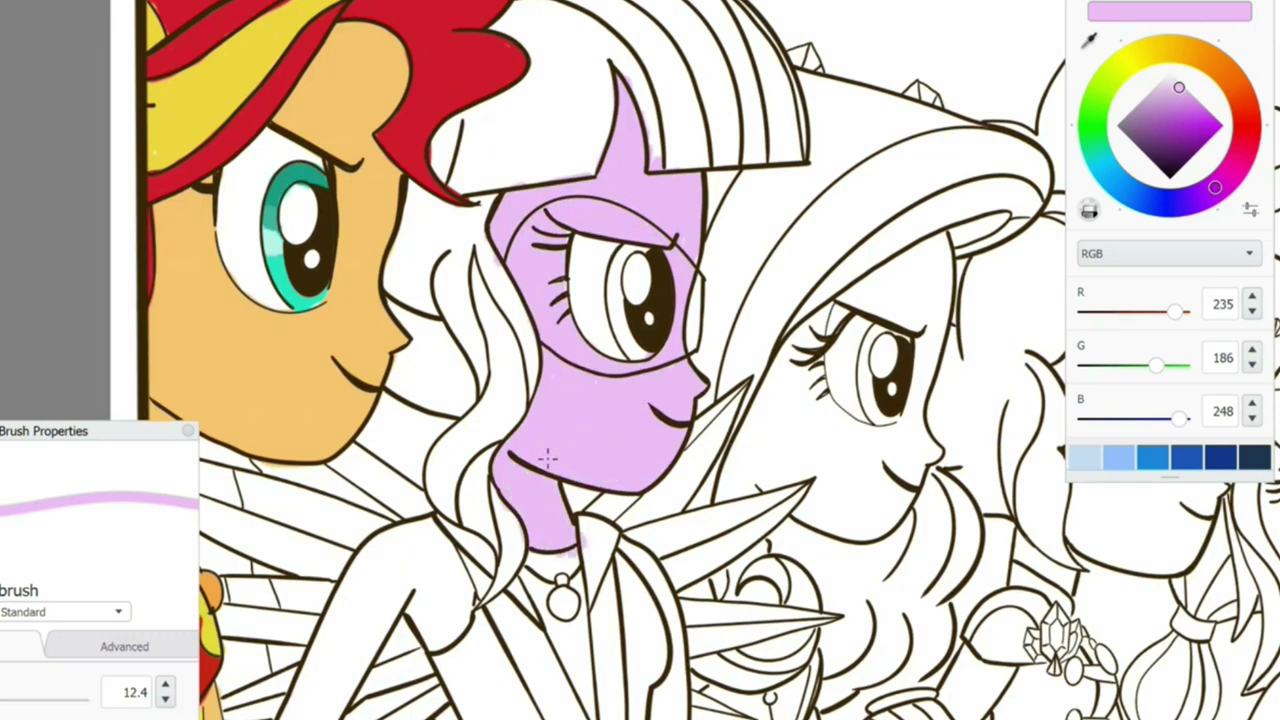
pyautogui.scroll(-5, 547, 457)
pyautogui.moveTo(370, 255)
pyautogui.mouseDown()
pyautogui.moveTo(295, 380)
pyautogui.moveTo(425, 250)
pyautogui.moveTo(355, 345)
pyautogui.mouseUp()
pyautogui.moveTo(415, 290)
pyautogui.mouseDown()
pyautogui.moveTo(375, 365)
pyautogui.moveTo(265, 440)
pyautogui.moveTo(290, 440)
pyautogui.mouseUp()
# Step: Colour the second character's iris with dark purple (RGB 109, 34, 160), brighter purple and light purple (RGB 181, 135, 212) shades
pyautogui.moveTo(605, 285)
pyautogui.mouseDown()
pyautogui.moveTo(627, 305)
pyautogui.moveTo(632, 510)
pyautogui.moveTo(666, 395)
pyautogui.mouseUp()
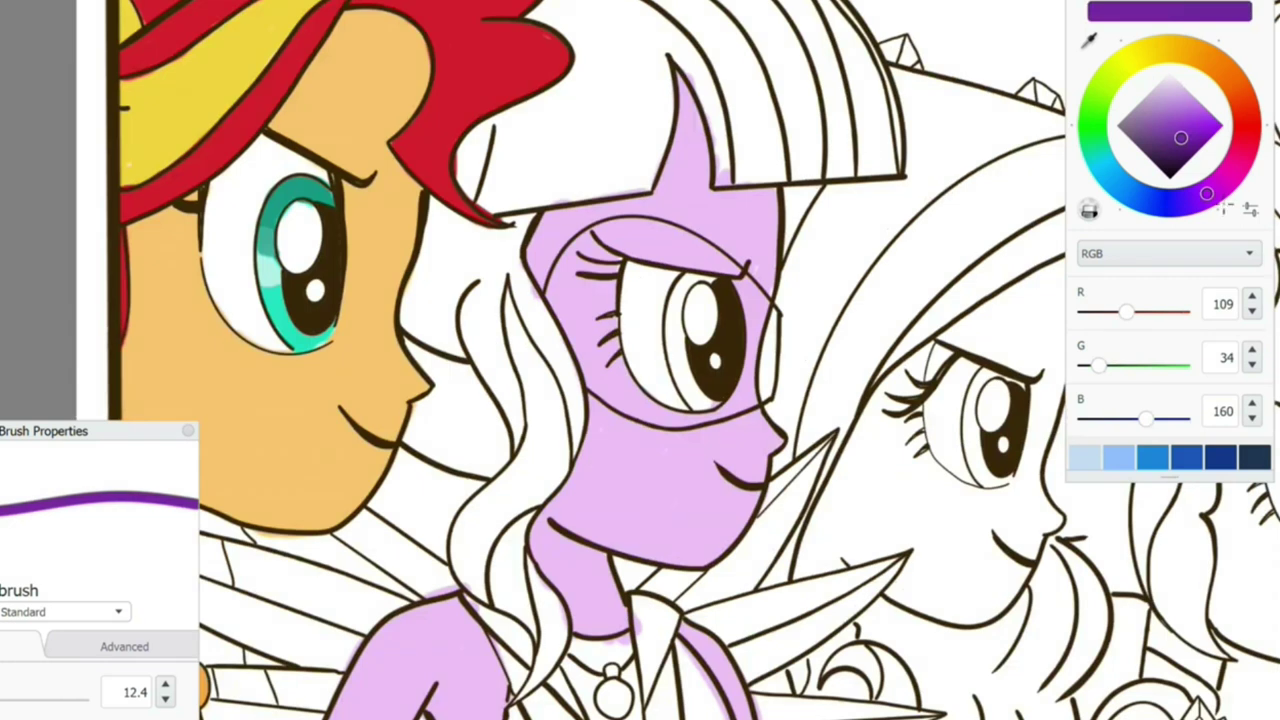
pyautogui.moveTo(683, 292)
pyautogui.mouseDown()
pyautogui.moveTo(670, 350)
pyautogui.moveTo(690, 400)
pyautogui.mouseUp()
pyautogui.click(1185, 144)
pyautogui.moveTo(690, 278); pyautogui.dragTo(672, 332)
pyautogui.click(1205, 150)
pyautogui.moveTo(672, 278); pyautogui.dragTo(690, 320)
pyautogui.click(1167, 106)
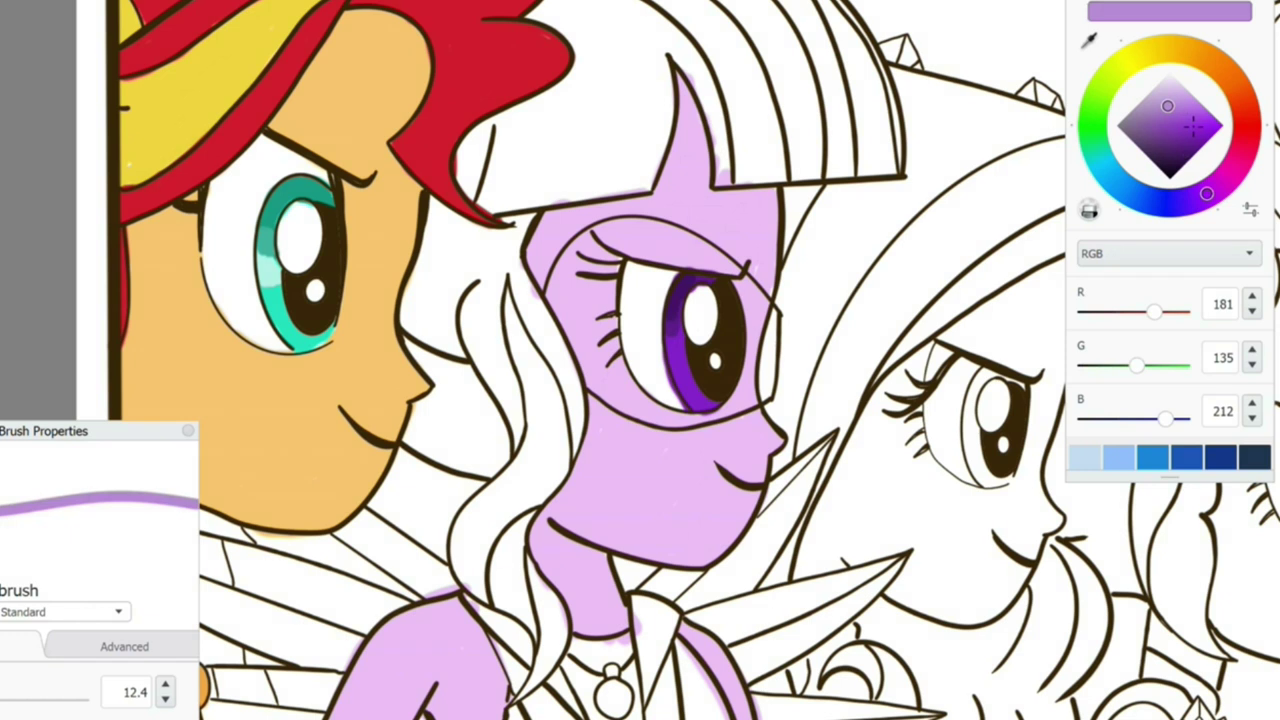
# Step: Tint the second character's glasses lens, including the eye behind it, with see-through pink
pyautogui.click(1228, 176)
pyautogui.click(1205, 112)
pyautogui.moveTo(616, 234)
pyautogui.mouseDown()
pyautogui.moveTo(598, 228)
pyautogui.moveTo(566, 298)
pyautogui.mouseUp()
pyautogui.press(']')
pyautogui.moveTo(620, 232)
pyautogui.mouseDown()
pyautogui.moveTo(570, 300)
pyautogui.moveTo(636, 244)
pyautogui.moveTo(720, 300)
pyautogui.moveTo(752, 402)
pyautogui.moveTo(592, 408)
pyautogui.moveTo(645, 246)
pyautogui.moveTo(575, 300)
pyautogui.moveTo(690, 310)
pyautogui.moveTo(752, 345)
pyautogui.moveTo(740, 405)
pyautogui.mouseUp()
# Step: Paint the two outermost stripes of the second character's fringe magenta (RGB 246, 76, 229) and purple
pyautogui.press('[')
pyautogui.press('[')
pyautogui.press('[')
pyautogui.moveTo(800, 245); pyautogui.dragTo(815, 310)
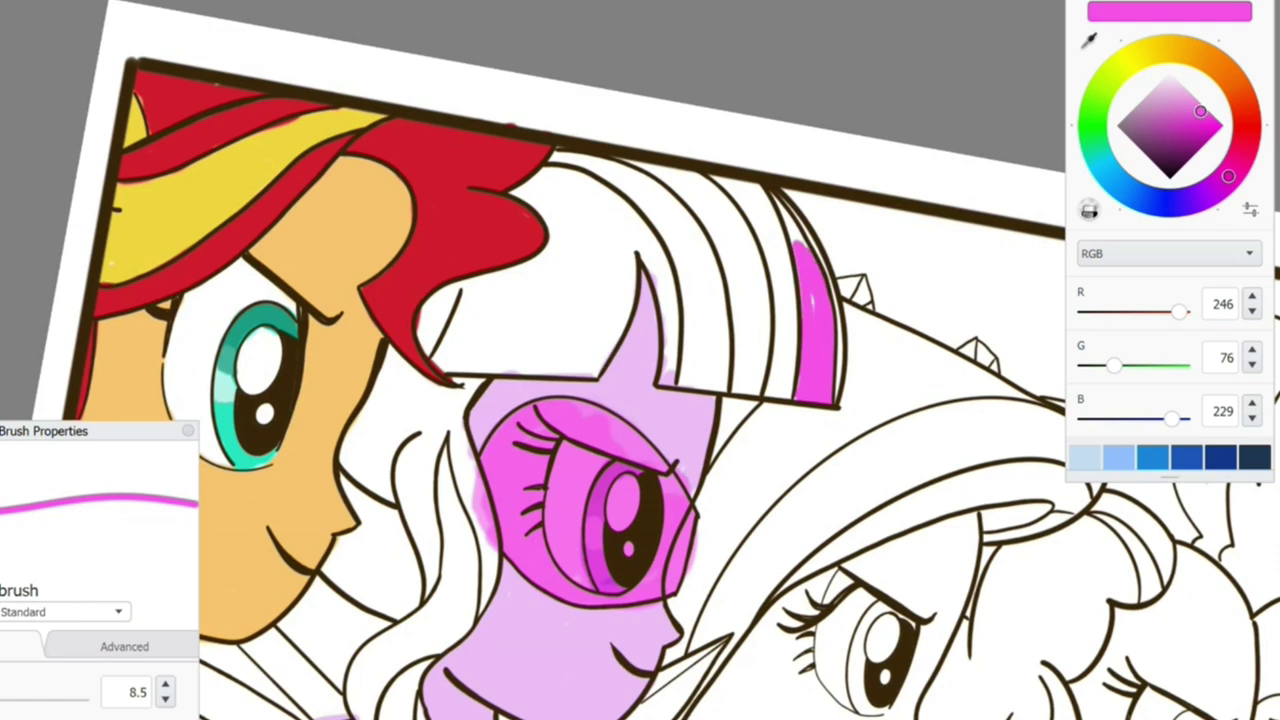
pyautogui.moveTo(1231, 197); pyautogui.dragTo(1212, 191)
pyautogui.click(1194, 129)
pyautogui.moveTo(778, 300)
pyautogui.mouseDown()
pyautogui.moveTo(774, 382)
pyautogui.moveTo(795, 373)
pyautogui.moveTo(778, 215)
pyautogui.moveTo(796, 335)
pyautogui.moveTo(781, 258)
pyautogui.mouseUp()
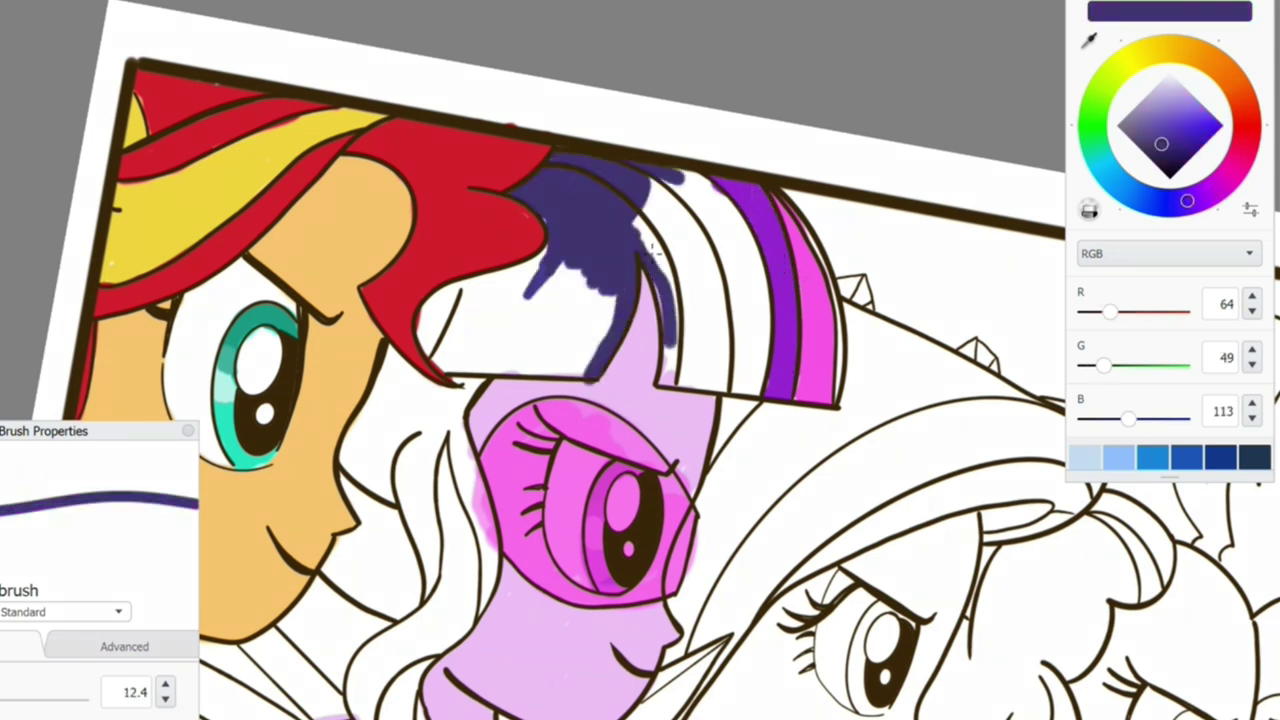
# Step: Fill the rest of the second character's fringe and the long wavy side locks with dark indigo (RGB 64, 49, 113)
pyautogui.moveTo(660, 340)
pyautogui.mouseDown()
pyautogui.moveTo(648, 215)
pyautogui.moveTo(668, 245)
pyautogui.moveTo(652, 253)
pyautogui.moveTo(722, 200)
pyautogui.moveTo(765, 300)
pyautogui.moveTo(737, 227)
pyautogui.moveTo(745, 378)
pyautogui.moveTo(700, 385)
pyautogui.moveTo(705, 275)
pyautogui.moveTo(678, 360)
pyautogui.mouseUp()
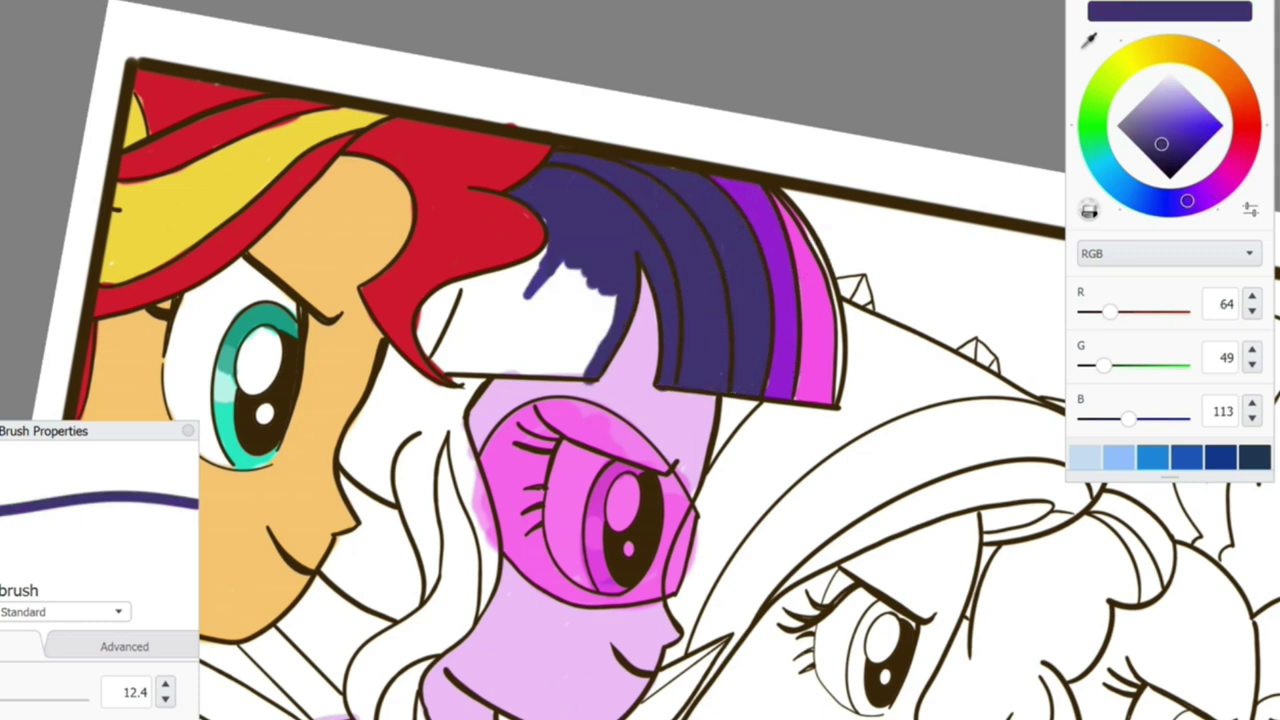
pyautogui.press('[')
pyautogui.moveTo(840, 380)
pyautogui.mouseDown()
pyautogui.moveTo(700, 300)
pyautogui.moveTo(620, 280)
pyautogui.moveTo(680, 200)
pyautogui.moveTo(628, 302)
pyautogui.mouseUp()
pyautogui.press(']')
pyautogui.press(']')
pyautogui.moveTo(733, 215)
pyautogui.mouseDown()
pyautogui.moveTo(751, 240)
pyautogui.moveTo(700, 290)
pyautogui.moveTo(755, 236)
pyautogui.mouseUp()
pyautogui.moveTo(760, 315)
pyautogui.mouseDown()
pyautogui.moveTo(630, 335)
pyautogui.moveTo(600, 300)
pyautogui.moveTo(740, 285)
pyautogui.moveTo(700, 322)
pyautogui.mouseUp()
pyautogui.moveTo(535, 145)
pyautogui.mouseDown()
pyautogui.moveTo(480, 265)
pyautogui.moveTo(628, 203)
pyautogui.moveTo(635, 410)
pyautogui.moveTo(565, 370)
pyautogui.moveTo(530, 230)
pyautogui.moveTo(555, 180)
pyautogui.mouseUp()
pyautogui.moveTo(623, 213)
pyautogui.mouseDown()
pyautogui.moveTo(580, 225)
pyautogui.moveTo(520, 330)
pyautogui.moveTo(490, 290)
pyautogui.moveTo(533, 263)
pyautogui.mouseUp()
pyautogui.moveTo(615, 370)
pyautogui.mouseDown()
pyautogui.moveTo(552, 490)
pyautogui.moveTo(568, 640)
pyautogui.moveTo(578, 590)
pyautogui.mouseUp()
pyautogui.moveTo(550, 535); pyautogui.dragTo(545, 600)
pyautogui.moveTo(540, 445); pyautogui.dragTo(500, 555)
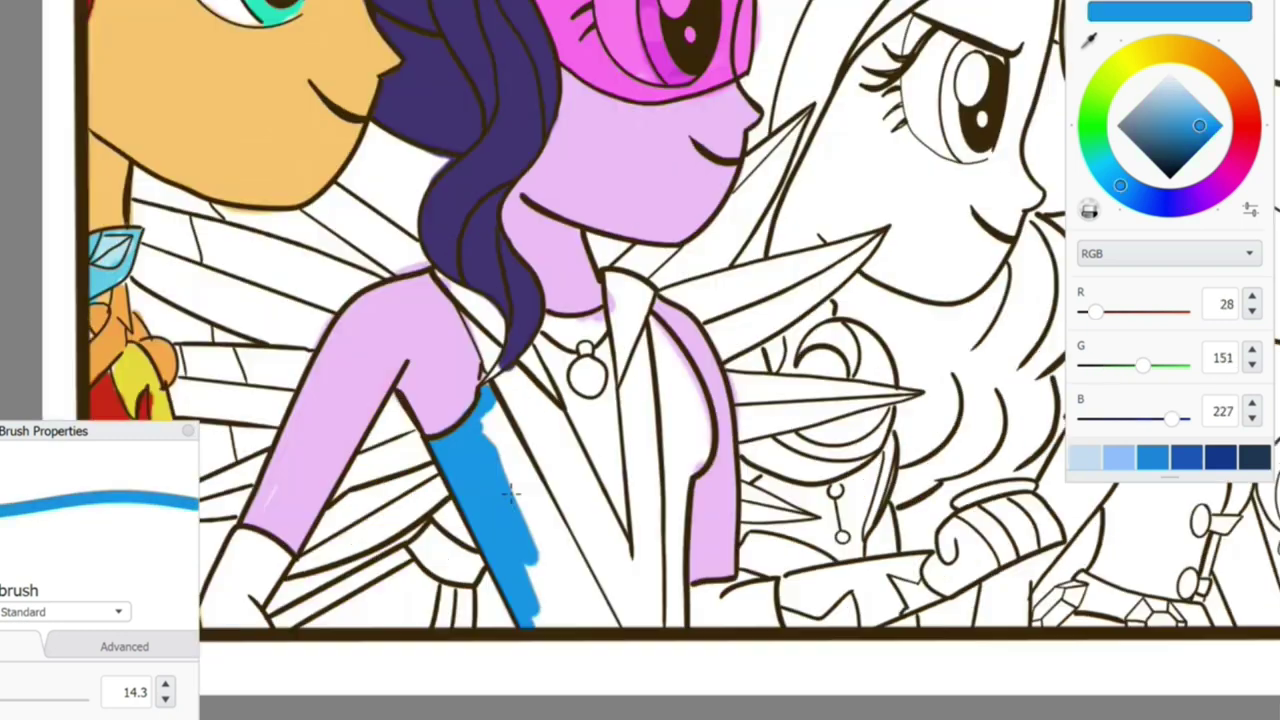
# Step: Paint the side panels and neckline insert of the second character's outfit bright blue (RGB 28, 151, 227)
pyautogui.moveTo(470, 400)
pyautogui.mouseDown()
pyautogui.moveTo(509, 491)
pyautogui.moveTo(590, 615)
pyautogui.moveTo(552, 575)
pyautogui.mouseUp()
pyautogui.keyDown('alt'); pyautogui.click(497, 370); pyautogui.keyUp('alt')
pyautogui.keyDown('alt'); pyautogui.click(522, 424); pyautogui.keyUp('alt')
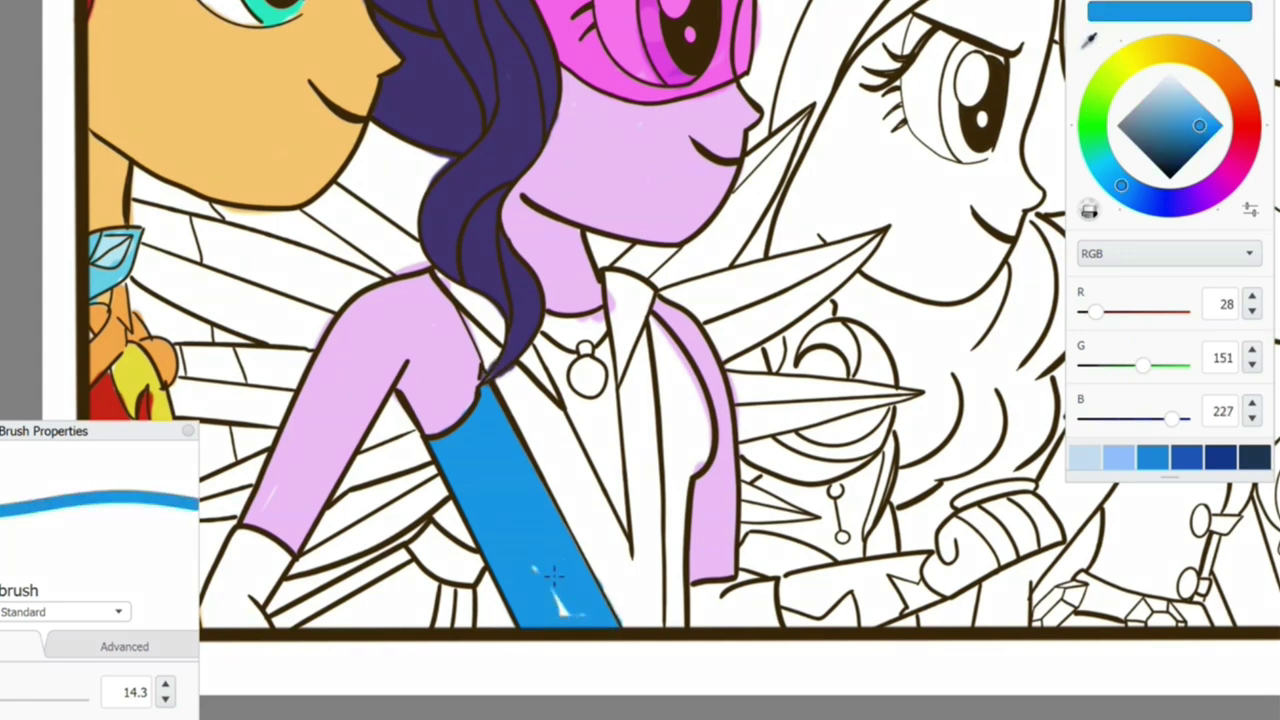
pyautogui.moveTo(558, 378)
pyautogui.mouseDown()
pyautogui.moveTo(605, 500)
pyautogui.moveTo(610, 360)
pyautogui.moveTo(580, 402)
pyautogui.mouseUp()
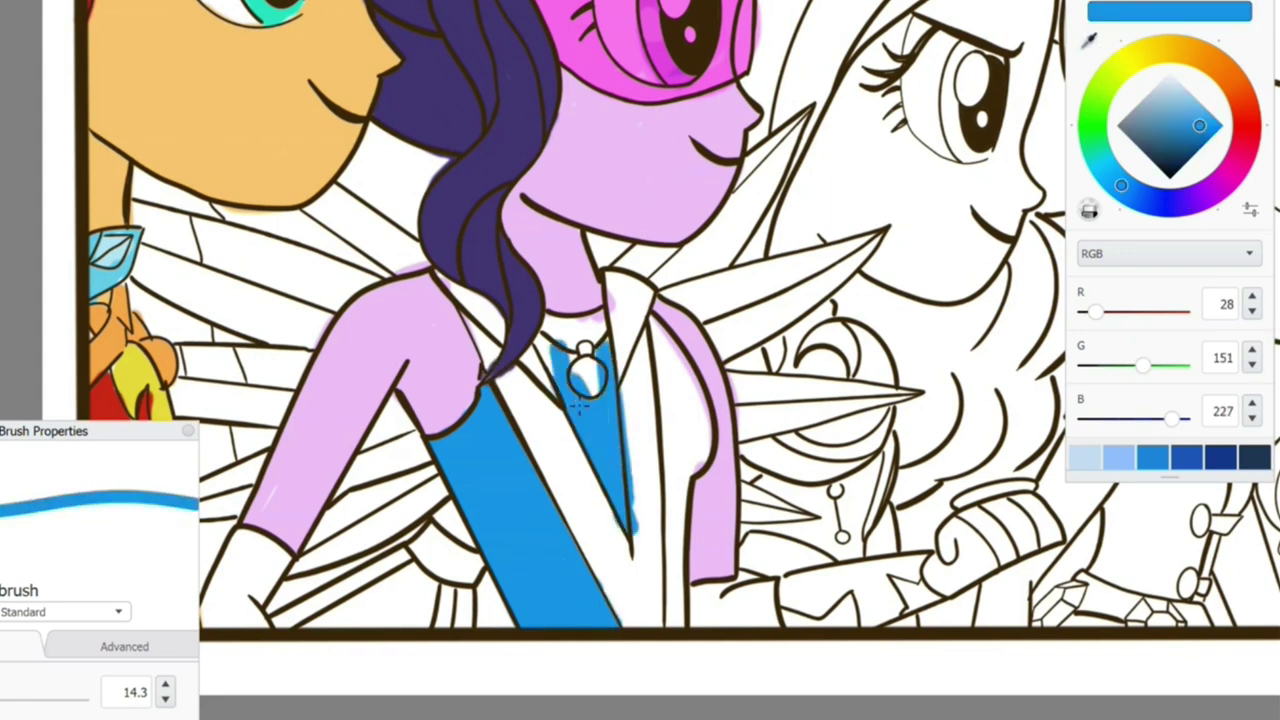
pyautogui.moveTo(560, 318)
pyautogui.mouseDown()
pyautogui.moveTo(612, 350)
pyautogui.moveTo(590, 368)
pyautogui.mouseUp()
pyautogui.moveTo(700, 320)
pyautogui.mouseDown()
pyautogui.moveTo(690, 620)
pyautogui.moveTo(645, 320)
pyautogui.moveTo(632, 360)
pyautogui.mouseUp()
# Step: Fill both collar flaps of the second character's outfit with purple (RGB 182, 62, 219)
pyautogui.click(1238, 206)
pyautogui.click(1186, 119)
pyautogui.moveTo(455, 285); pyautogui.dragTo(500, 335)
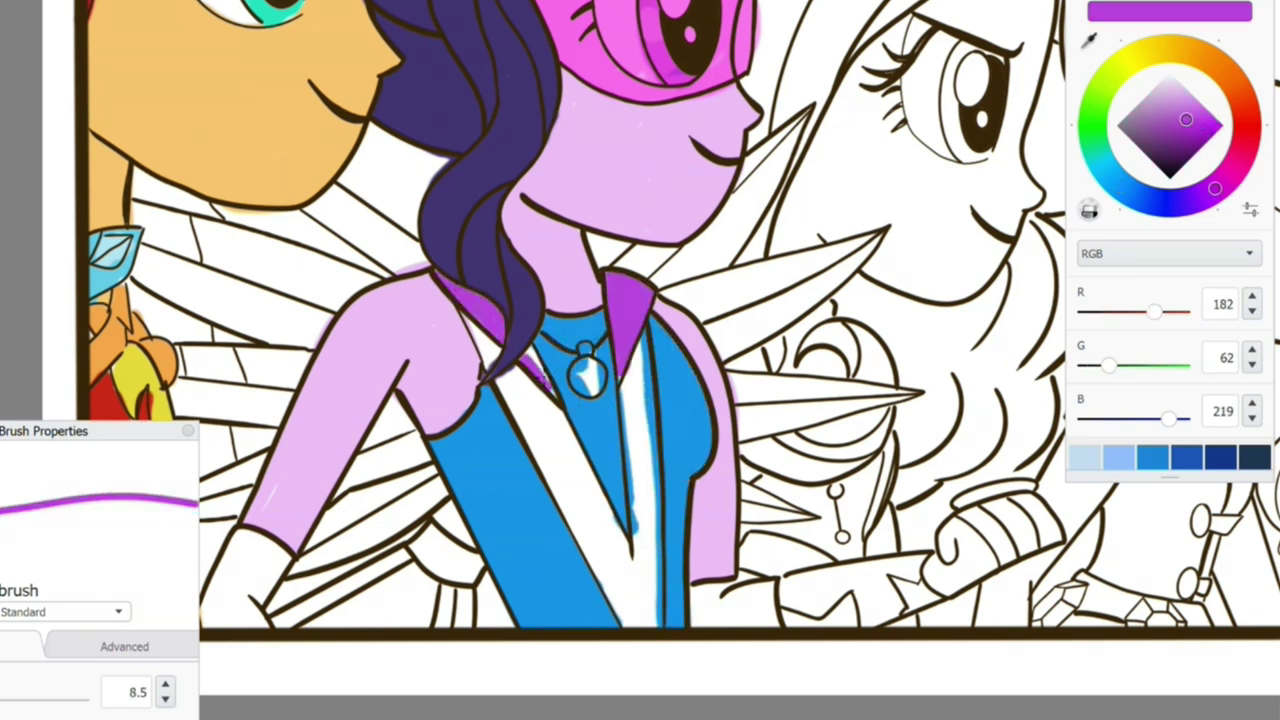
# Step: Shade the left lapel's outer edge mauve (RGB 188, 139, 203) and cover the stray blue on the right lapel with white
pyautogui.click(1160, 107)
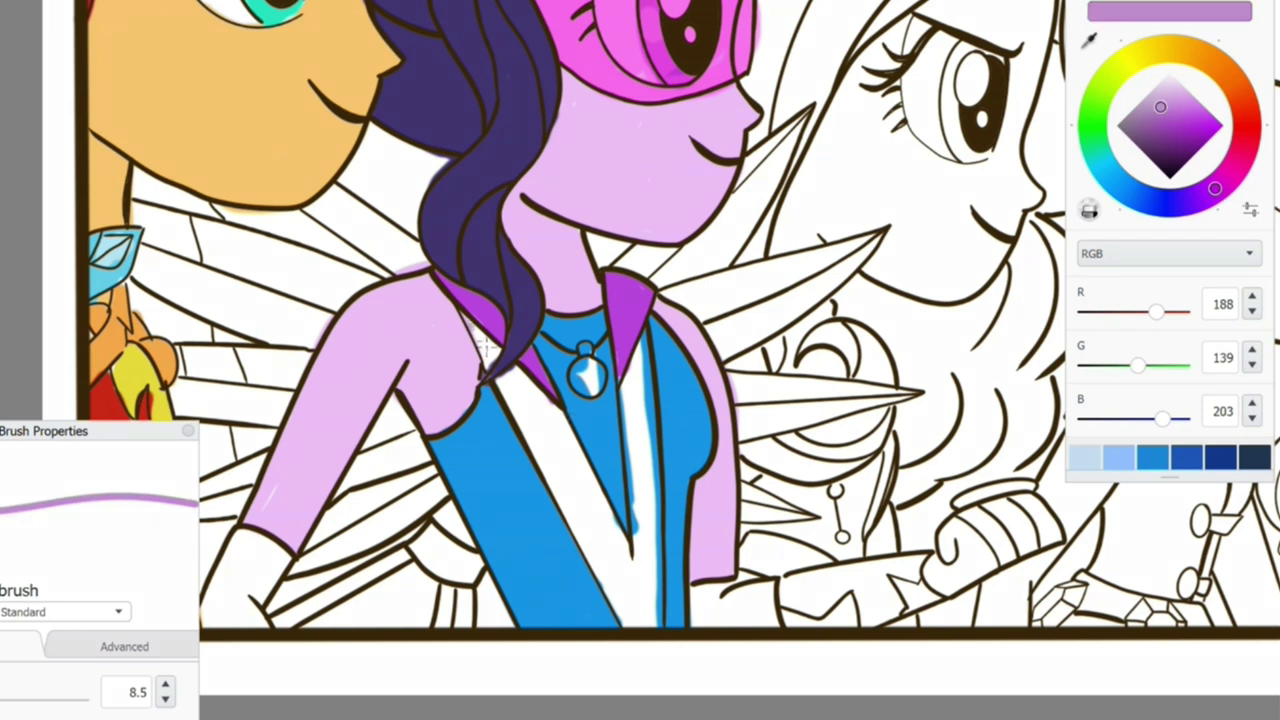
pyautogui.moveTo(502, 382); pyautogui.dragTo(625, 618)
pyautogui.keyDown('alt'); pyautogui.click(640, 400); pyautogui.keyUp('alt')
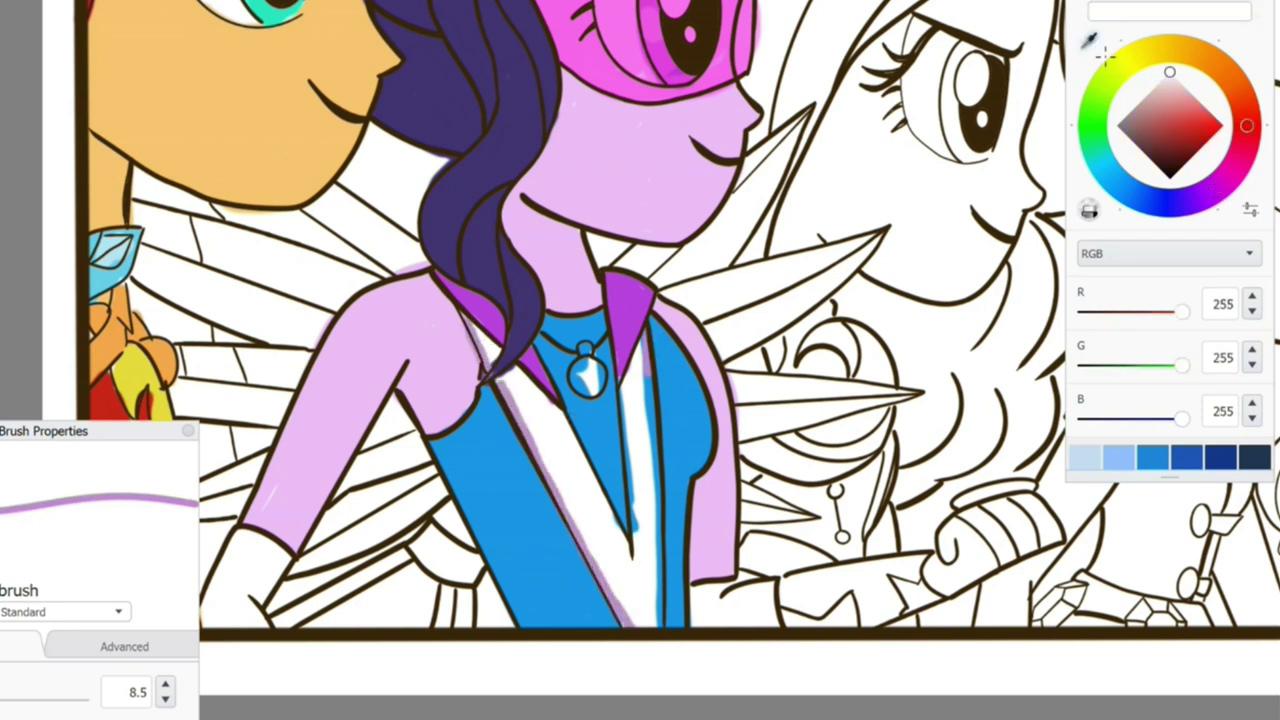
pyautogui.moveTo(630, 425); pyautogui.dragTo(632, 528)
pyautogui.moveTo(624, 390); pyautogui.dragTo(624, 442)
pyautogui.moveTo(645, 335); pyautogui.dragTo(660, 625)
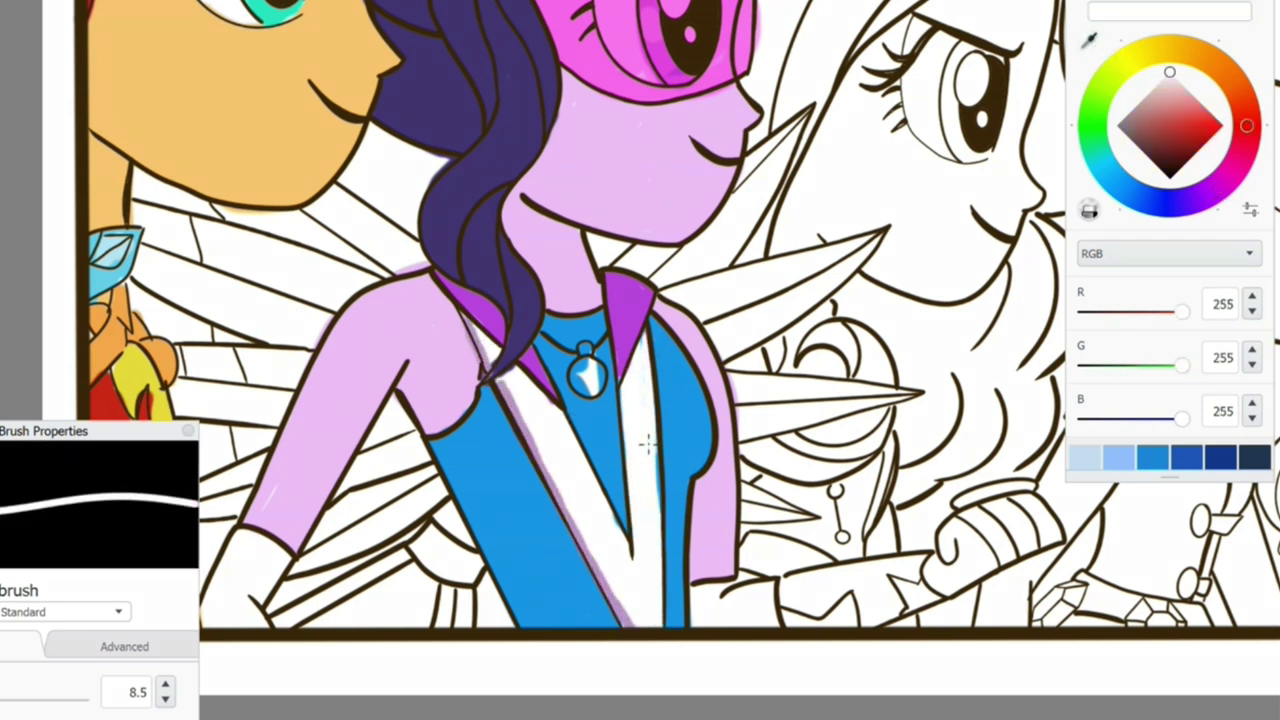
# Step: Add mauve shading (RGB 188, 139, 203) along the left lapel's inner edge and the right lapel's edges
pyautogui.keyDown('alt'); pyautogui.click(545, 420); pyautogui.keyUp('alt')
pyautogui.moveTo(555, 405); pyautogui.dragTo(632, 560)
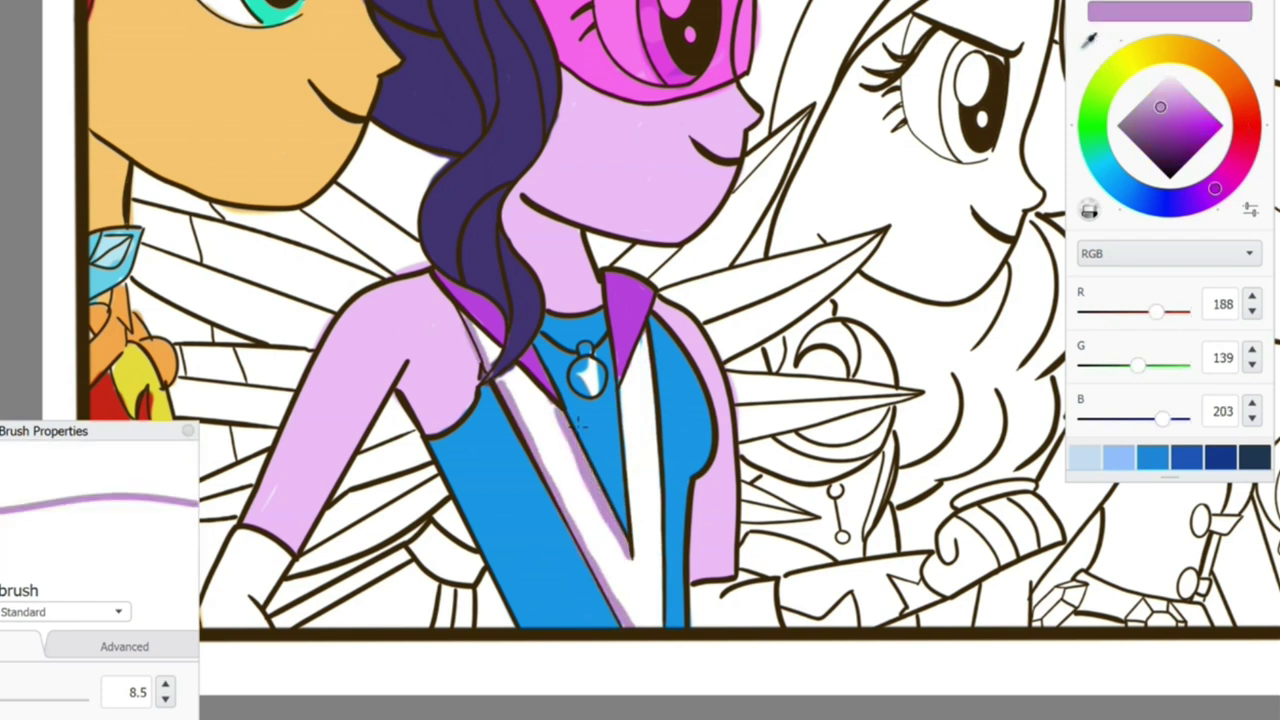
pyautogui.moveTo(624, 382); pyautogui.dragTo(632, 430)
pyautogui.moveTo(626, 428); pyautogui.dragTo(643, 558)
pyautogui.moveTo(646, 338); pyautogui.dragTo(661, 618)
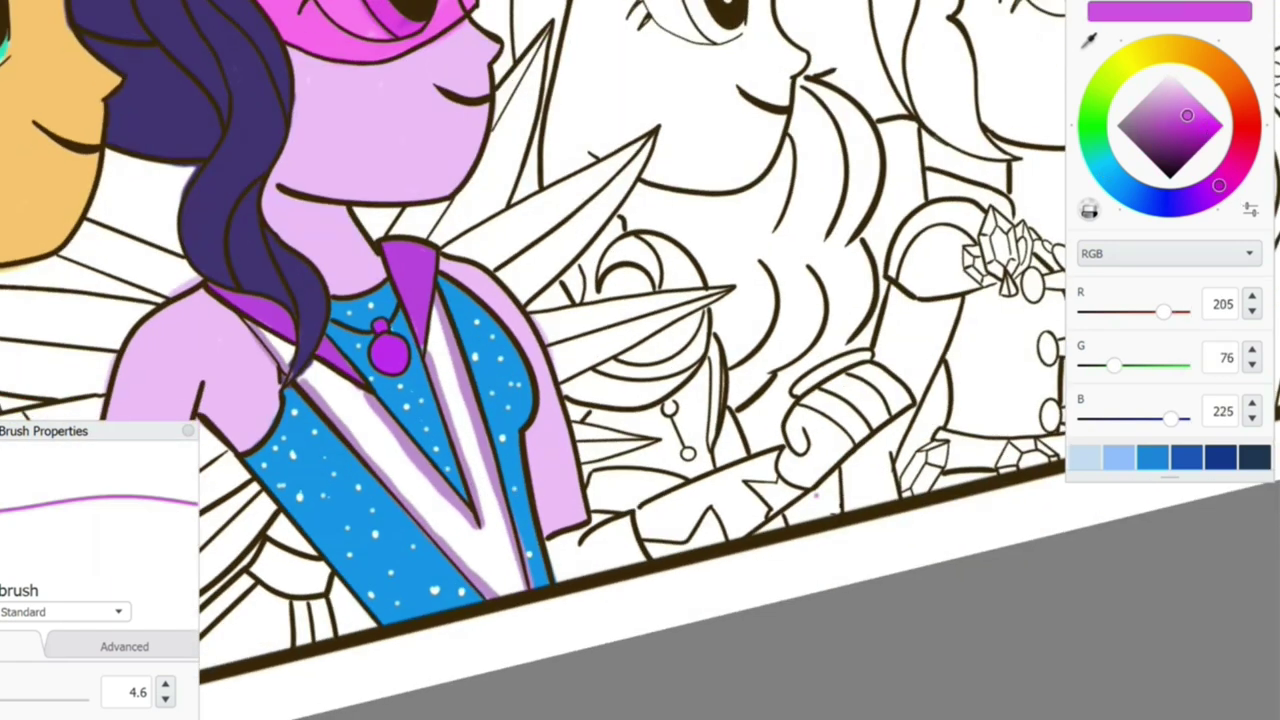
# Step: Paint the outstretched arm's cuff and clenched glove orchid purple (RGB 205, 76, 225) with a 7.2 brush
pyautogui.press(']')
pyautogui.moveTo(552, 548)
pyautogui.mouseDown()
pyautogui.moveTo(590, 532)
pyautogui.moveTo(594, 562)
pyautogui.moveTo(640, 555)
pyautogui.mouseUp()
pyautogui.moveTo(430, 460); pyautogui.dragTo(480, 440)
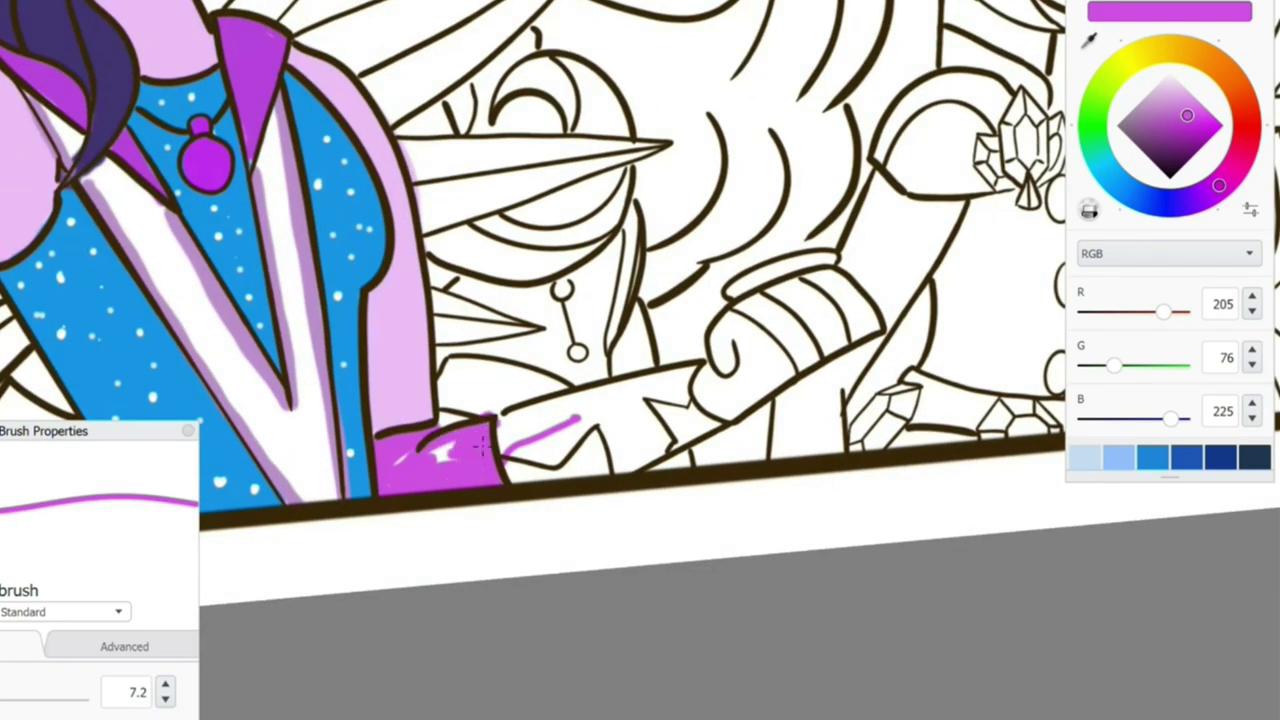
pyautogui.moveTo(732, 344)
pyautogui.mouseDown()
pyautogui.moveTo(768, 292)
pyautogui.moveTo(830, 262)
pyautogui.moveTo(757, 355)
pyautogui.moveTo(790, 320)
pyautogui.moveTo(700, 395)
pyautogui.moveTo(780, 340)
pyautogui.moveTo(757, 353)
pyautogui.moveTo(845, 338)
pyautogui.moveTo(828, 322)
pyautogui.moveTo(757, 353)
pyautogui.mouseUp()
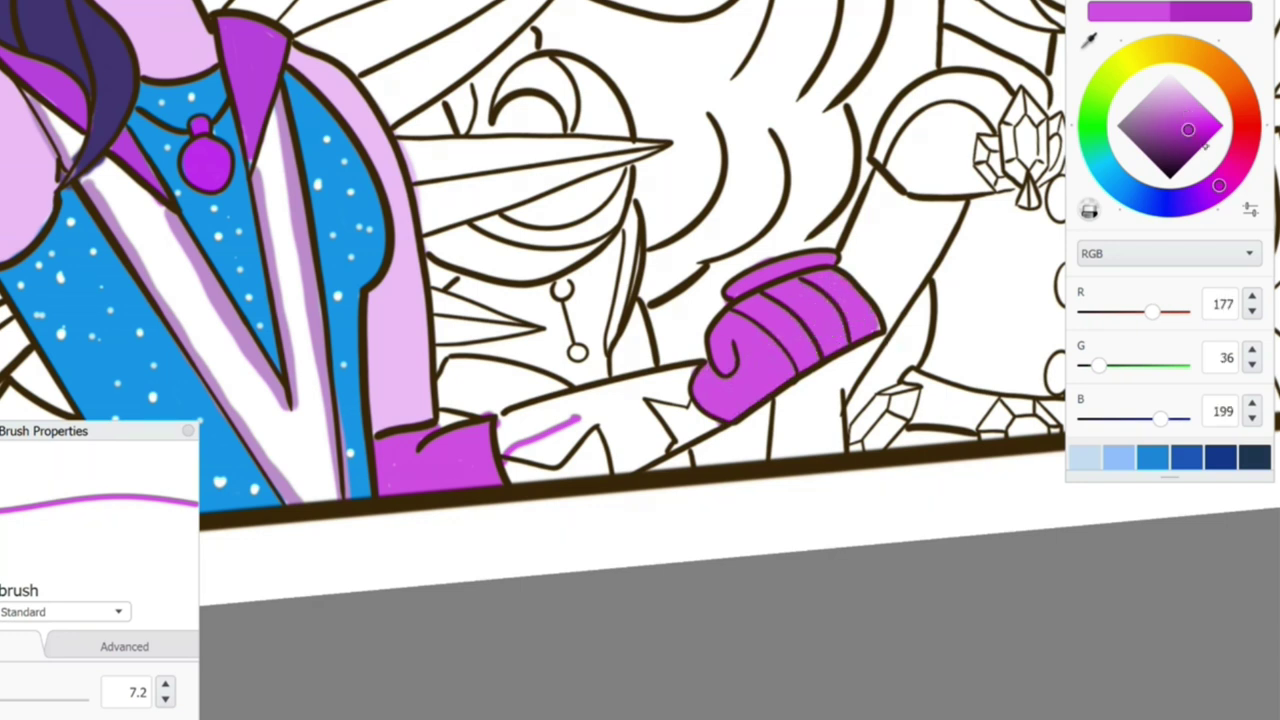
# Step: Colour the forearm gauntlet's pointed accents magenta (RGB 200, 19, 173) and the band between them turquoise
pyautogui.moveTo(686, 425)
pyautogui.mouseDown()
pyautogui.moveTo(680, 410)
pyautogui.moveTo(700, 432)
pyautogui.mouseUp()
pyautogui.moveTo(585, 440)
pyautogui.mouseDown()
pyautogui.moveTo(595, 455)
pyautogui.moveTo(570, 468)
pyautogui.moveTo(510, 472)
pyautogui.mouseUp()
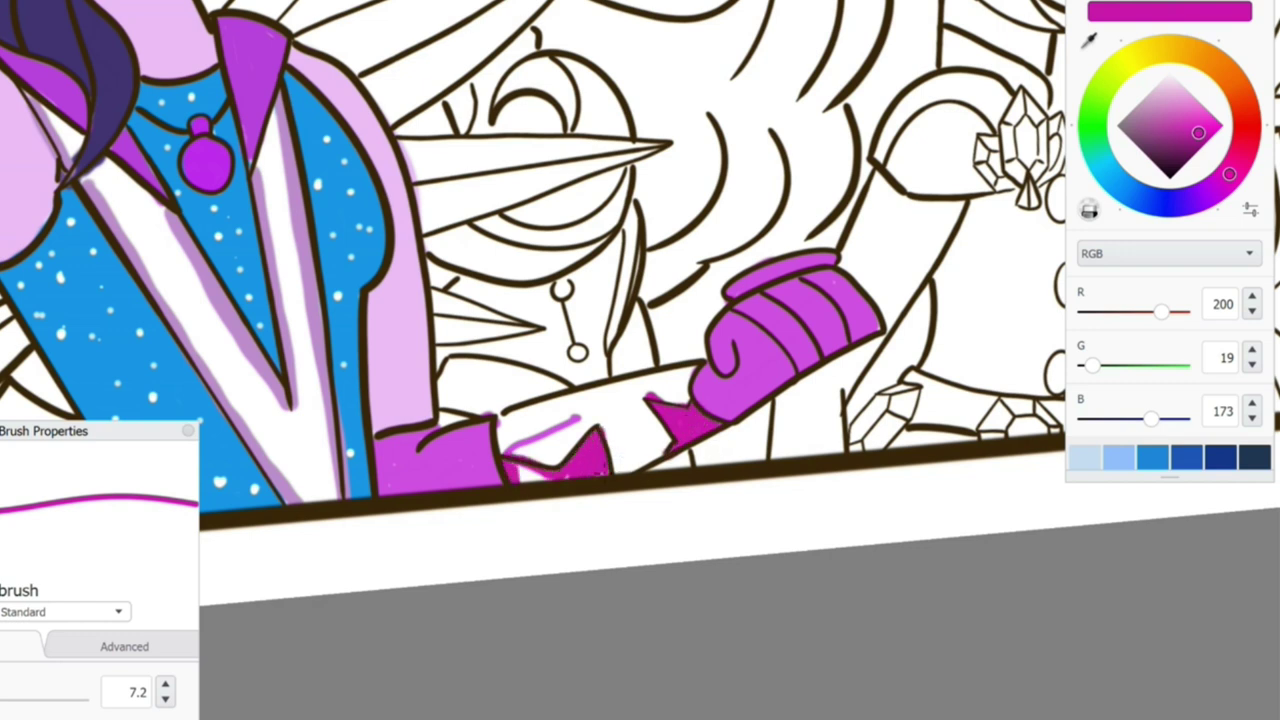
pyautogui.click(560, 430)
pyautogui.moveTo(605, 440)
pyautogui.mouseDown()
pyautogui.moveTo(685, 385)
pyautogui.moveTo(668, 414)
pyautogui.mouseUp()
# Step: Fill the gaps between the wing feathers behind the second character with the hair's dark indigo (RGB 64, 49, 114)
pyautogui.moveTo(640, 300)
pyautogui.mouseDown()
pyautogui.moveTo(675, 365)
pyautogui.moveTo(892, 434)
pyautogui.moveTo(1000, 500)
pyautogui.mouseUp()
pyautogui.keyDown('alt'); pyautogui.click(720, 200); pyautogui.keyUp('alt')
pyautogui.moveTo(480, 445); pyautogui.dragTo(440, 425)
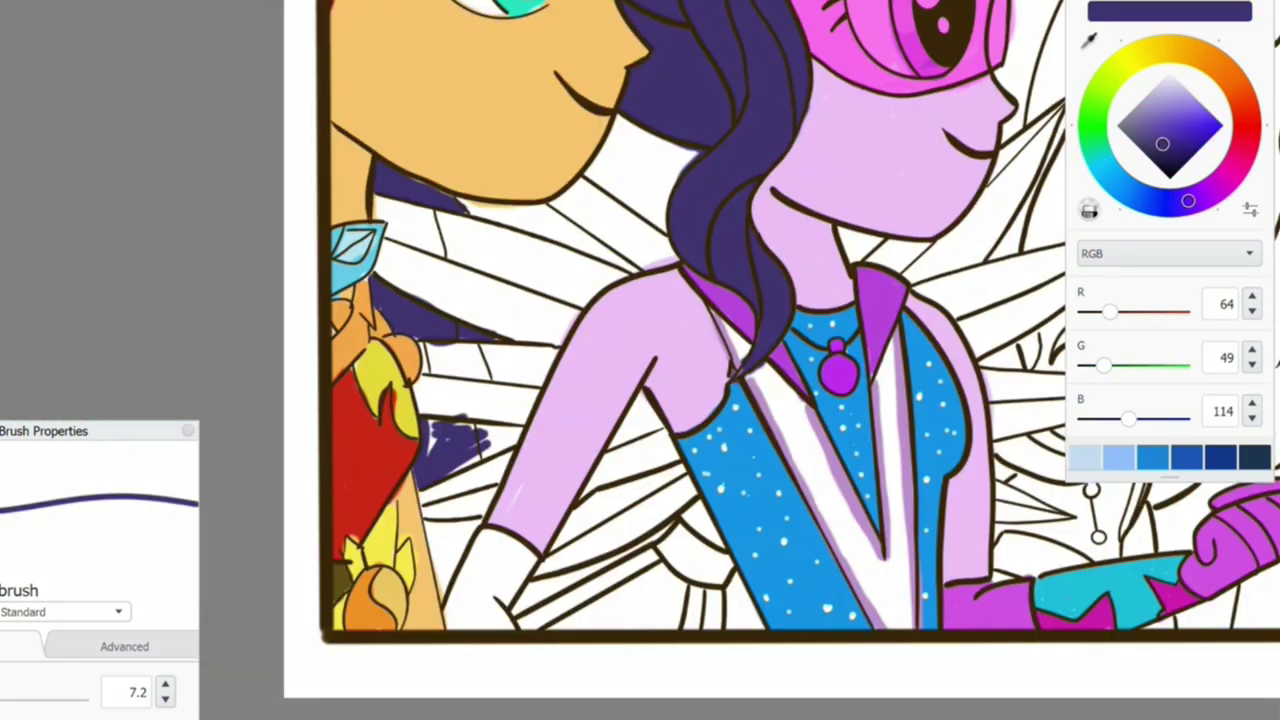
pyautogui.moveTo(436, 520)
pyautogui.mouseDown()
pyautogui.moveTo(440, 600)
pyautogui.moveTo(470, 520)
pyautogui.moveTo(450, 560)
pyautogui.moveTo(453, 605)
pyautogui.moveTo(488, 515)
pyautogui.moveTo(470, 480)
pyautogui.moveTo(485, 525)
pyautogui.mouseUp()
# Step: Sample the orchid purple (RGB 205, 75, 225) and paint the lowered arm's glove with it
pyautogui.click(1089, 40)
pyautogui.click(880, 310)
pyautogui.scroll(1, 700, 350)
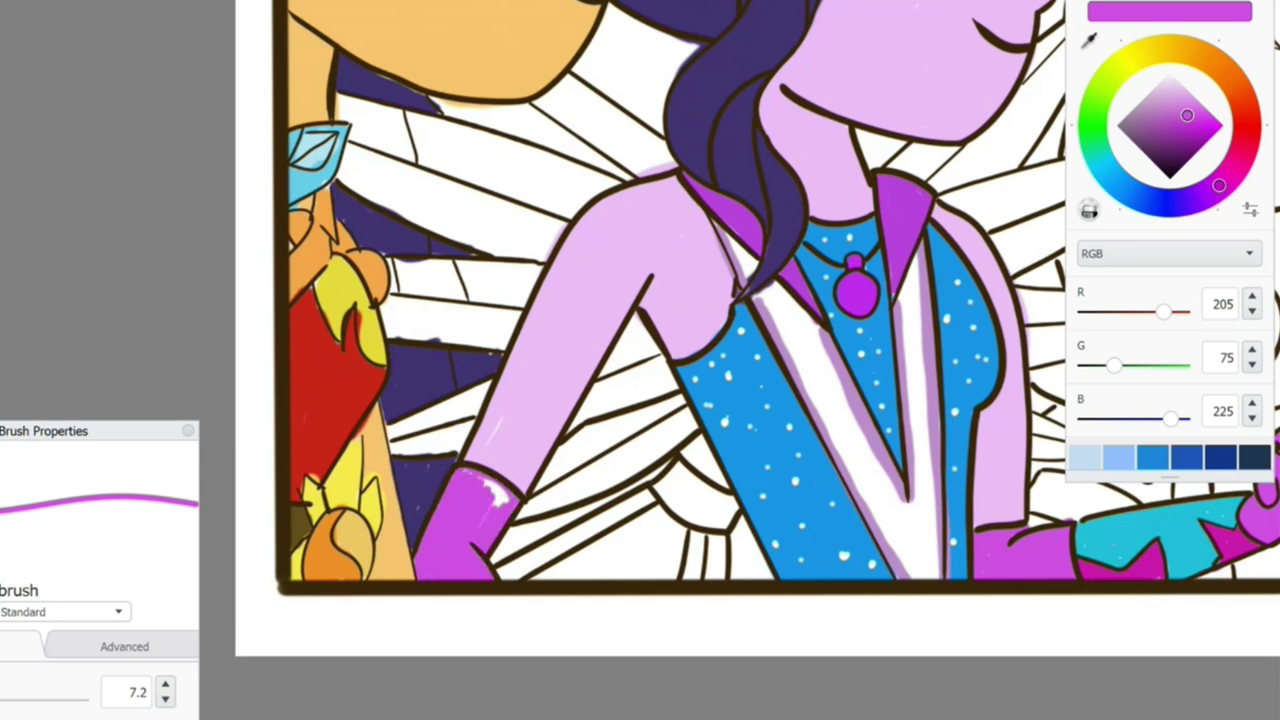
# Step: Paint sections of the upper and middle wing feathers behind the second character pale blue (RGB 207, 235, 243)
pyautogui.scroll(-1, 700, 350)
pyautogui.click(1105, 168)
pyautogui.click(1184, 98)
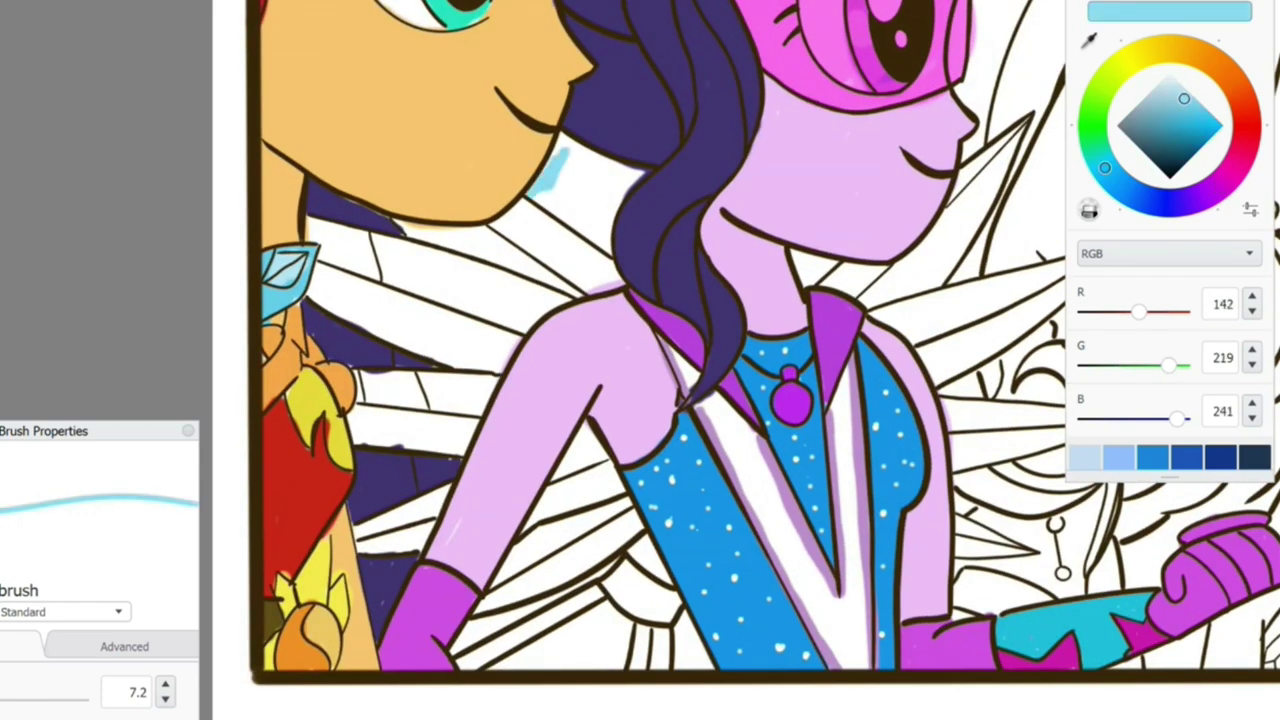
pyautogui.hotkey('ctrl', 'z')
pyautogui.scroll(1, 640, 360)
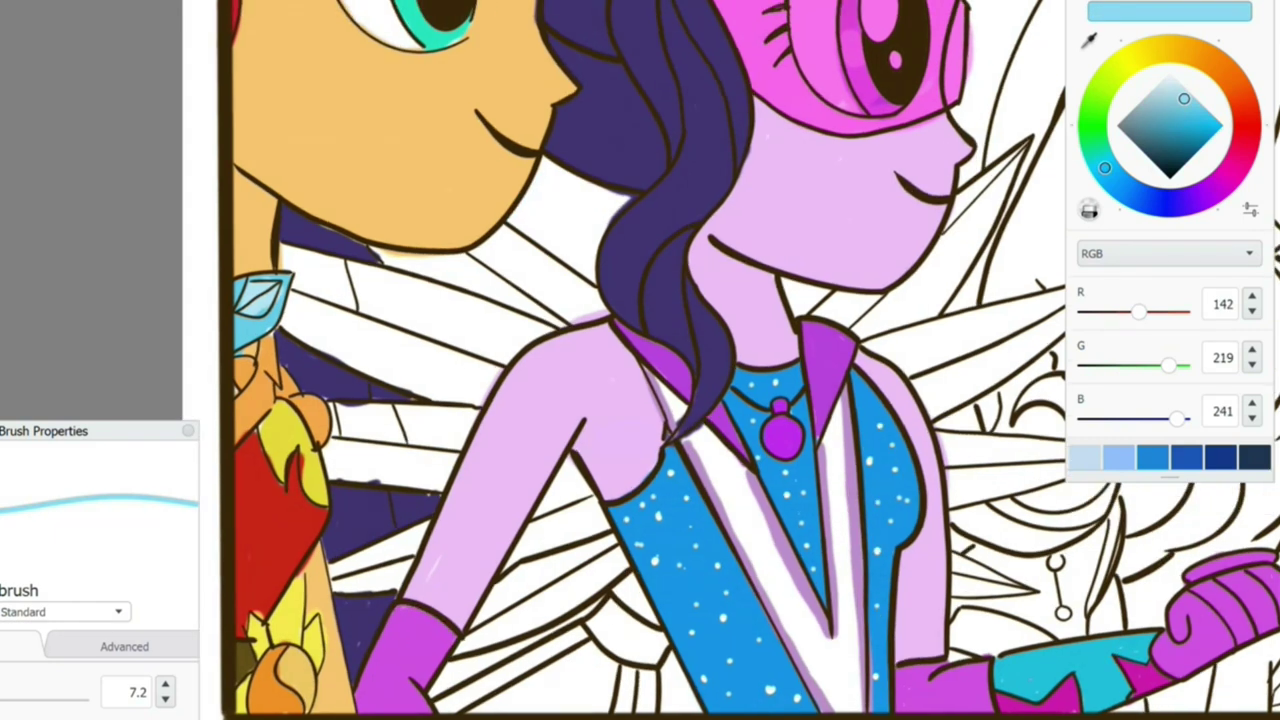
pyautogui.click(1170, 84)
pyautogui.moveTo(510, 255); pyautogui.dragTo(560, 300)
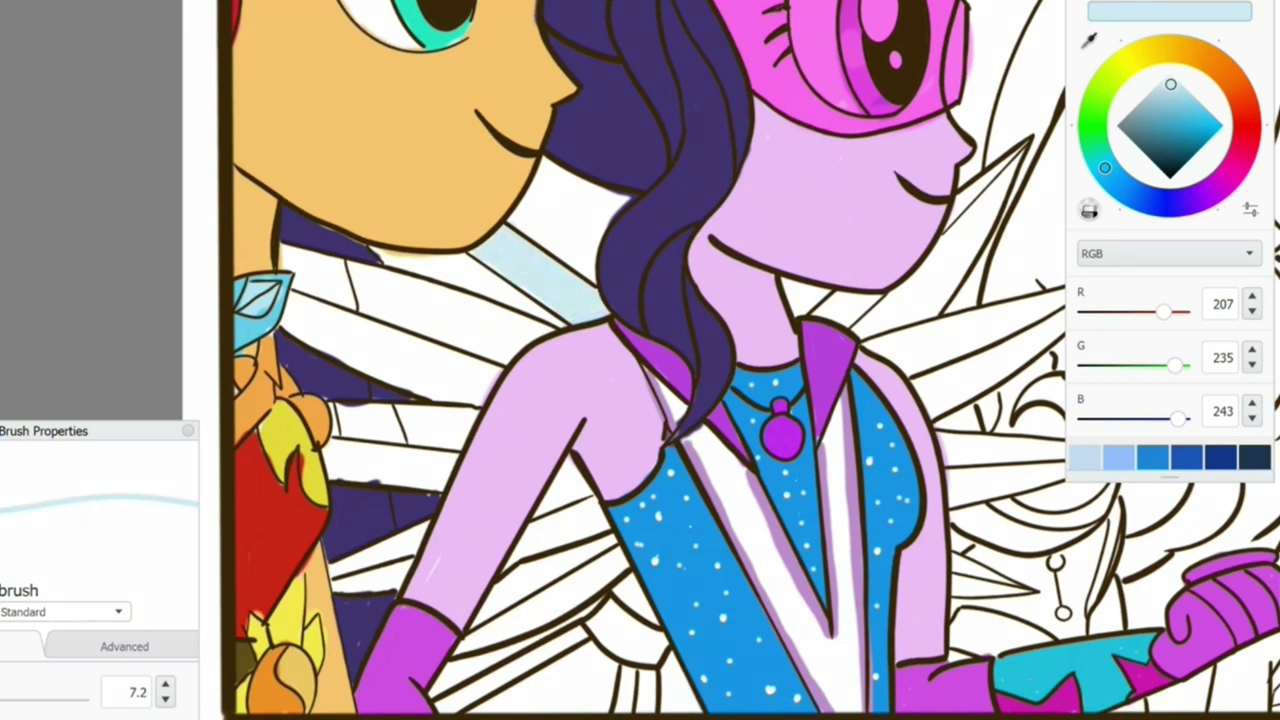
pyautogui.moveTo(350, 272)
pyautogui.mouseDown()
pyautogui.moveTo(448, 296)
pyautogui.moveTo(380, 322)
pyautogui.moveTo(470, 340)
pyautogui.moveTo(520, 305)
pyautogui.moveTo(475, 328)
pyautogui.mouseUp()
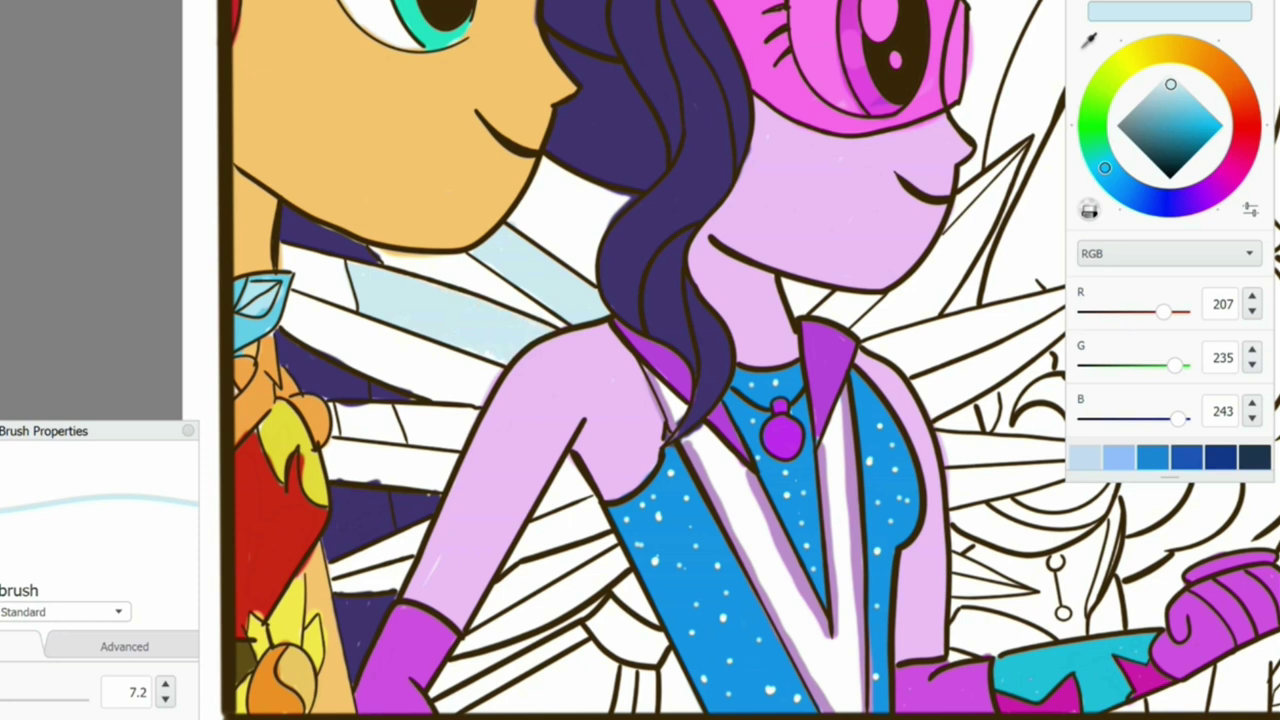
pyautogui.moveTo(405, 410); pyautogui.dragTo(470, 445)
# Step: Paint the lower and middle feather sections of the left wing behind the second character sky blue (RGB 99, 196, 222)
pyautogui.click(1181, 111)
pyautogui.moveTo(490, 630)
pyautogui.mouseDown()
pyautogui.moveTo(615, 555)
pyautogui.moveTo(474, 644)
pyautogui.mouseUp()
pyautogui.moveTo(506, 566); pyautogui.dragTo(608, 498)
pyautogui.moveTo(410, 562); pyautogui.dragTo(373, 588)
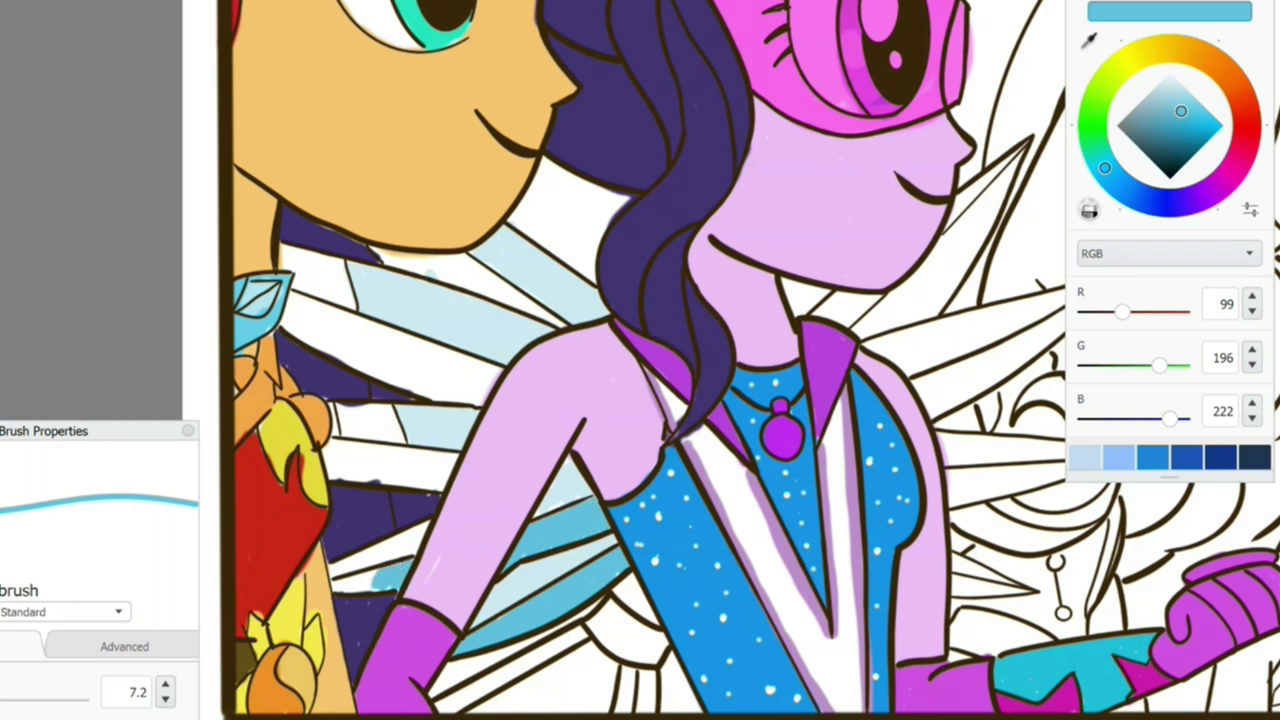
pyautogui.moveTo(355, 460)
pyautogui.mouseDown()
pyautogui.moveTo(328, 450)
pyautogui.moveTo(432, 462)
pyautogui.moveTo(448, 484)
pyautogui.mouseUp()
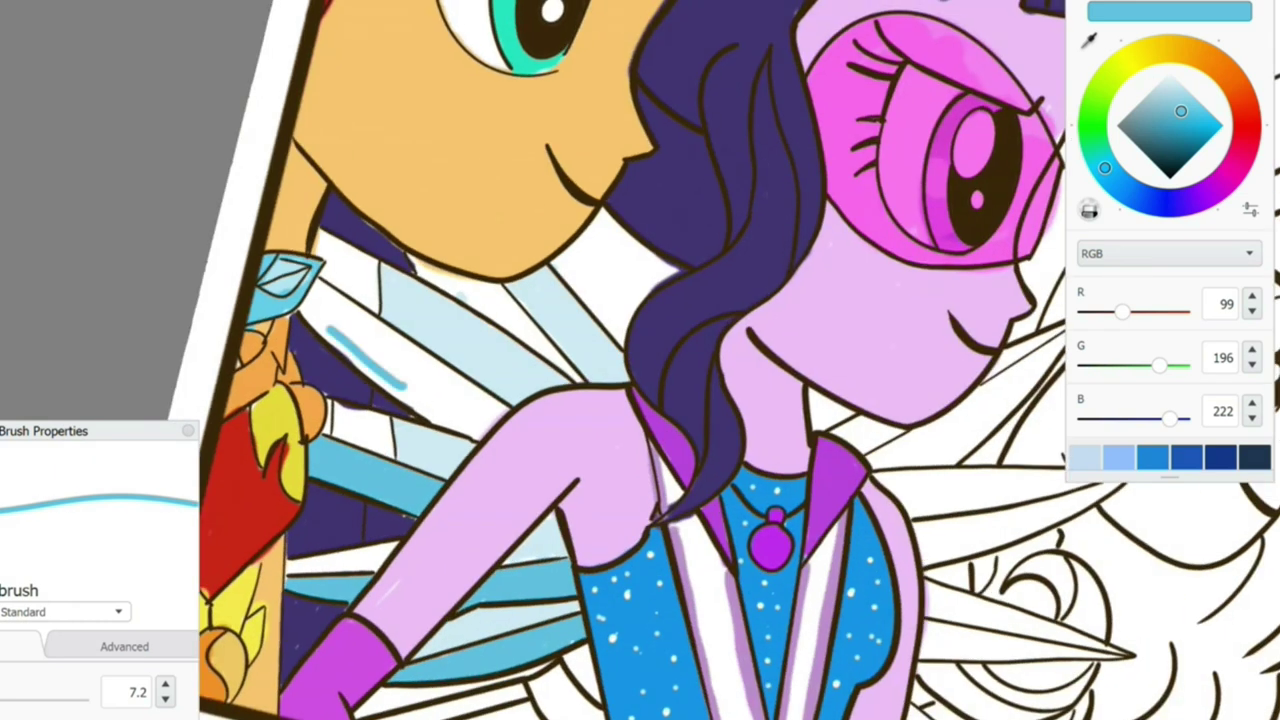
pyautogui.moveTo(400, 380)
pyautogui.mouseDown()
pyautogui.moveTo(310, 320)
pyautogui.moveTo(355, 295)
pyautogui.moveTo(415, 350)
pyautogui.moveTo(375, 372)
pyautogui.moveTo(505, 400)
pyautogui.moveTo(410, 385)
pyautogui.mouseUp()
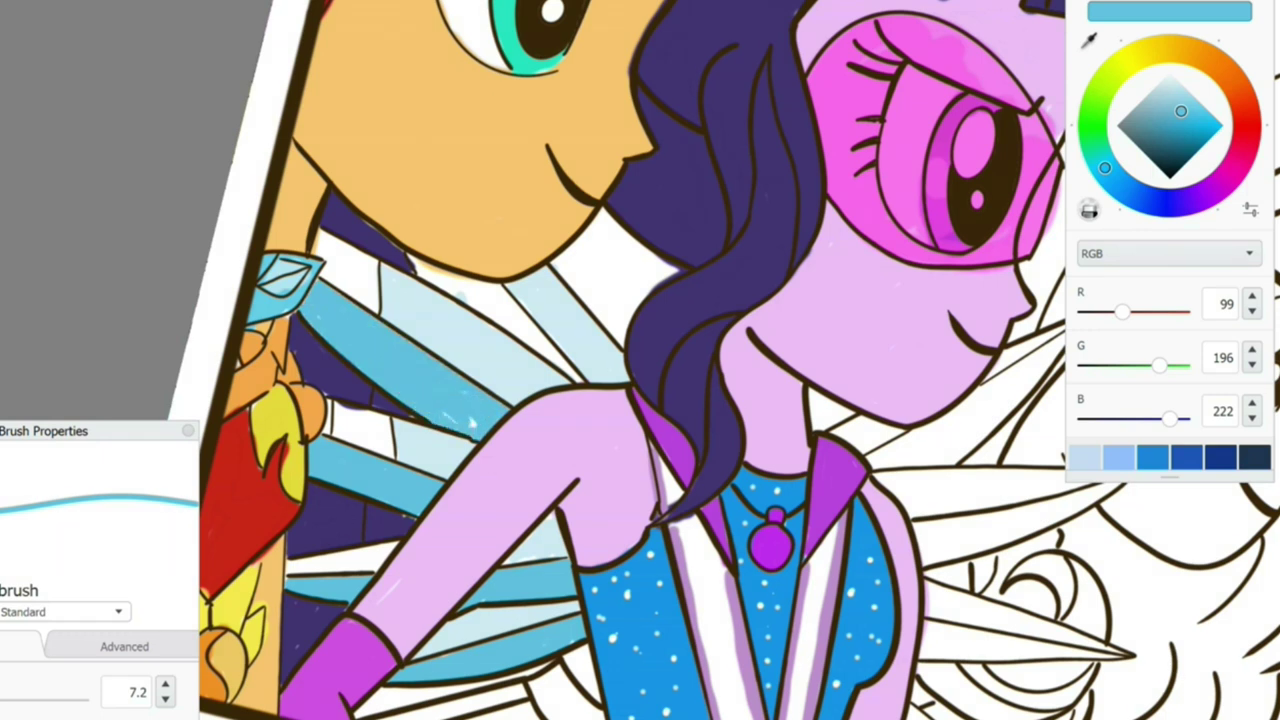
# Step: Finish the remaining wing feathers on both sides of the second character in alternating pale blue and sky blue sections
pyautogui.moveTo(435, 277); pyautogui.dragTo(495, 312)
pyautogui.moveTo(440, 275); pyautogui.dragTo(565, 370)
pyautogui.moveTo(668, 394)
pyautogui.mouseDown()
pyautogui.moveTo(715, 328)
pyautogui.moveTo(740, 195)
pyautogui.moveTo(720, 350)
pyautogui.mouseUp()
pyautogui.moveTo(735, 222); pyautogui.dragTo(714, 372)
pyautogui.moveTo(700, 342); pyautogui.dragTo(728, 236)
pyautogui.moveTo(720, 455)
pyautogui.mouseDown()
pyautogui.moveTo(870, 298)
pyautogui.moveTo(725, 480)
pyautogui.moveTo(845, 345)
pyautogui.moveTo(808, 404)
pyautogui.mouseUp()
pyautogui.moveTo(718, 370); pyautogui.dragTo(668, 462)
pyautogui.moveTo(800, 274)
pyautogui.mouseDown()
pyautogui.moveTo(660, 470)
pyautogui.moveTo(680, 406)
pyautogui.mouseUp()
pyautogui.moveTo(730, 380); pyautogui.dragTo(660, 430)
pyautogui.moveTo(600, 500); pyautogui.dragTo(620, 300)
pyautogui.moveTo(720, 428)
pyautogui.mouseDown()
pyautogui.moveTo(810, 388)
pyautogui.moveTo(706, 398)
pyautogui.moveTo(778, 386)
pyautogui.mouseUp()
pyautogui.moveTo(640, 400)
pyautogui.mouseDown()
pyautogui.moveTo(580, 420)
pyautogui.moveTo(520, 480)
pyautogui.moveTo(300, 560)
pyautogui.mouseUp()
# Step: Fill the third character's face with pale yellow (RGB 248, 244, 166) around the eye and down to the chin
pyautogui.moveTo(640, 310); pyautogui.dragTo(600, 390)
pyautogui.moveTo(690, 320); pyautogui.dragTo(665, 490)
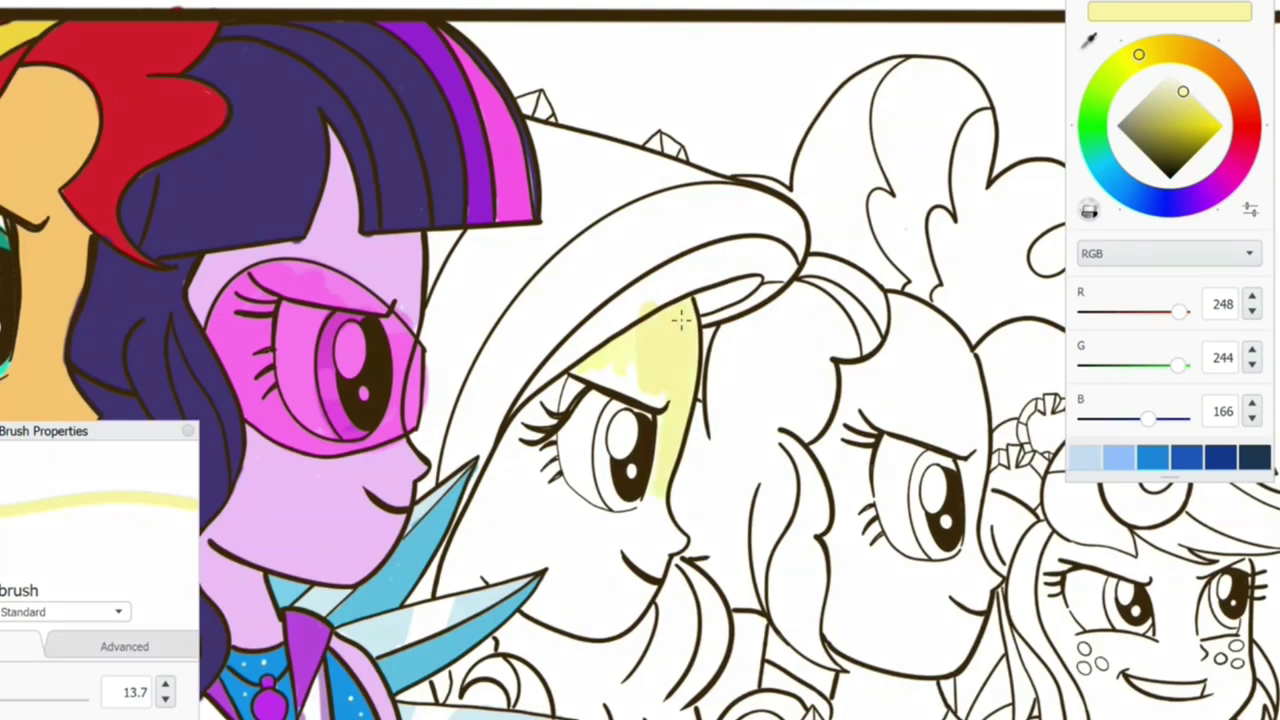
pyautogui.moveTo(680, 318); pyautogui.dragTo(651, 394)
pyautogui.moveTo(545, 200); pyautogui.dragTo(534, 371)
pyautogui.moveTo(565, 180)
pyautogui.mouseDown()
pyautogui.moveTo(590, 280)
pyautogui.moveTo(655, 345)
pyautogui.mouseUp()
pyautogui.moveTo(537, 373)
pyautogui.mouseDown()
pyautogui.moveTo(610, 310)
pyautogui.moveTo(715, 320)
pyautogui.moveTo(745, 297)
pyautogui.moveTo(660, 470)
pyautogui.moveTo(670, 345)
pyautogui.moveTo(645, 450)
pyautogui.moveTo(660, 368)
pyautogui.moveTo(620, 455)
pyautogui.mouseUp()
pyautogui.moveTo(600, 385)
pyautogui.mouseDown()
pyautogui.moveTo(535, 415)
pyautogui.moveTo(492, 360)
pyautogui.mouseUp()
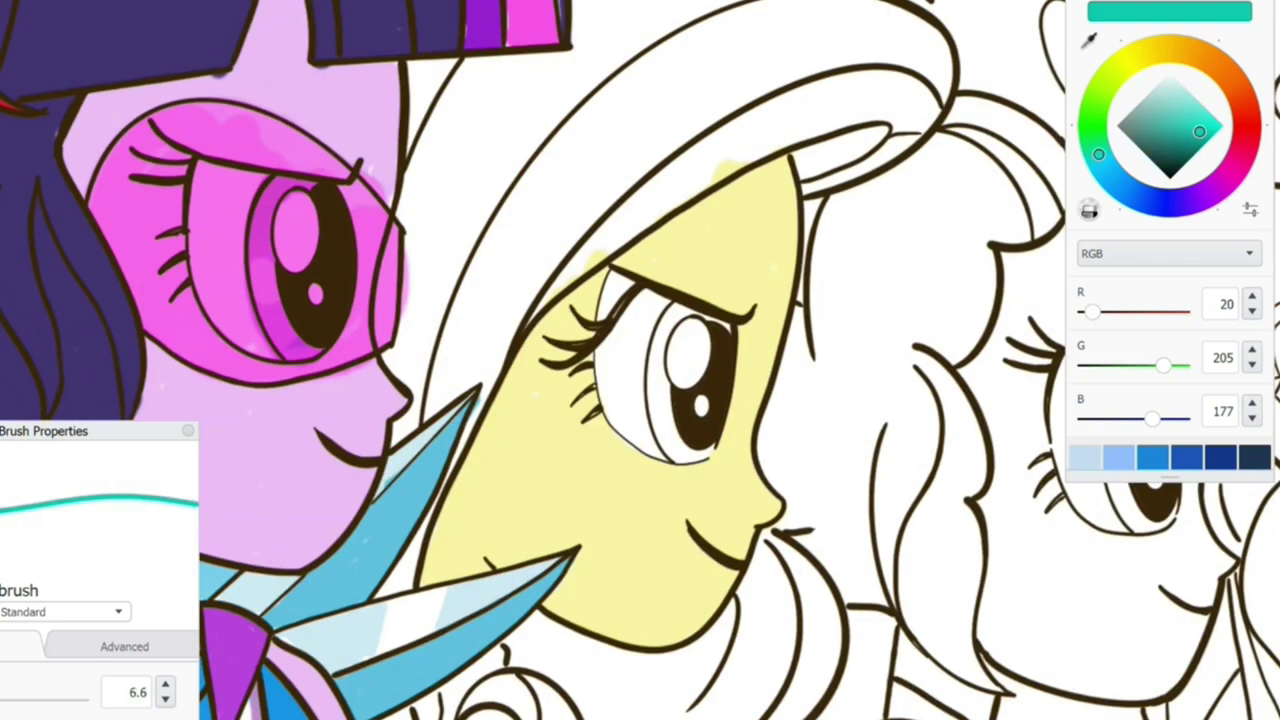
# Step: Colour the third character's iris teal (RGB 20, 205, 177), its upper part dark teal (RGB 21, 146, 128), and add a paler highlight
pyautogui.moveTo(688, 318)
pyautogui.mouseDown()
pyautogui.moveTo(660, 410)
pyautogui.moveTo(670, 435)
pyautogui.mouseUp()
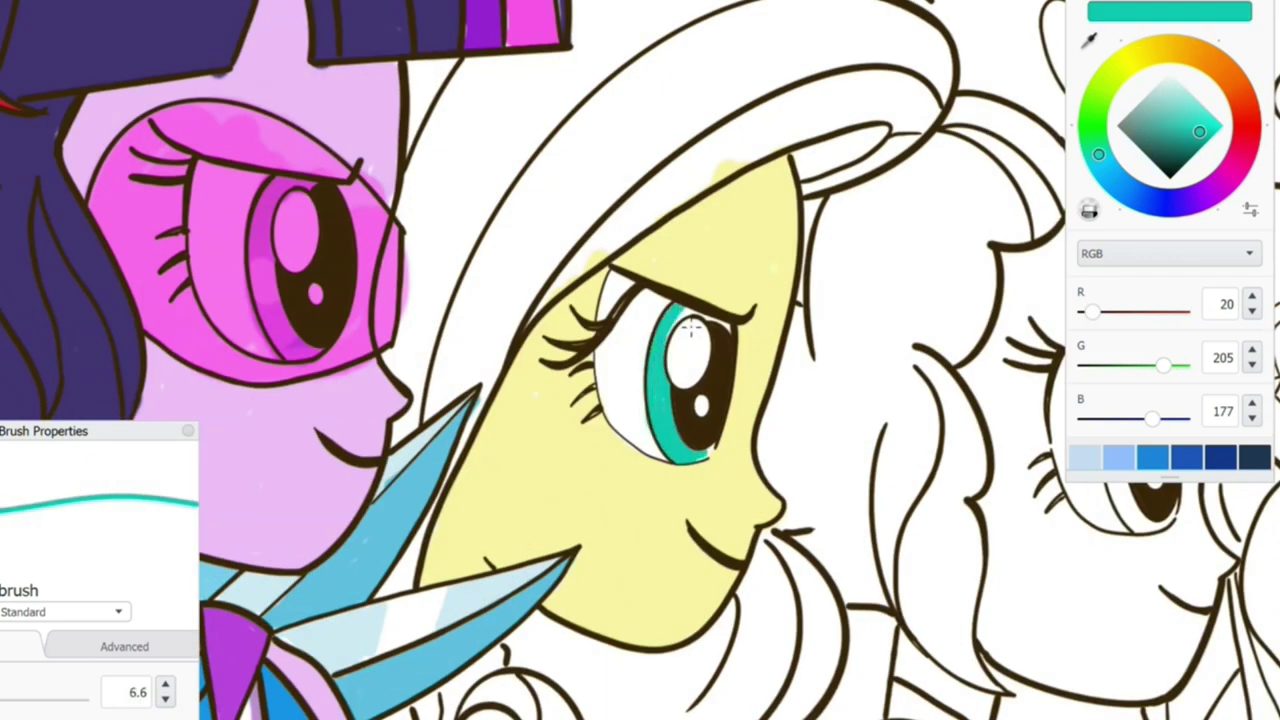
pyautogui.keyDown('alt'); pyautogui.click(672, 330); pyautogui.keyUp('alt')
pyautogui.moveTo(678, 306); pyautogui.dragTo(697, 327)
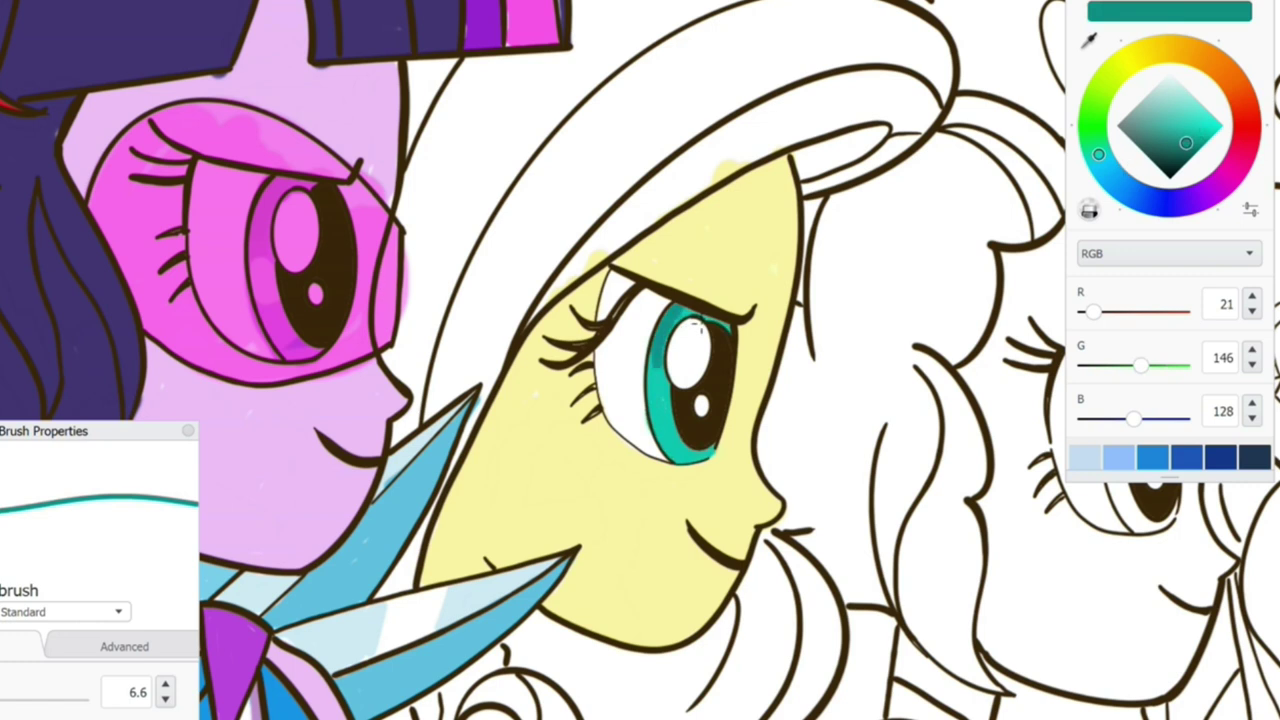
pyautogui.moveTo(1186, 143); pyautogui.dragTo(1184, 88)
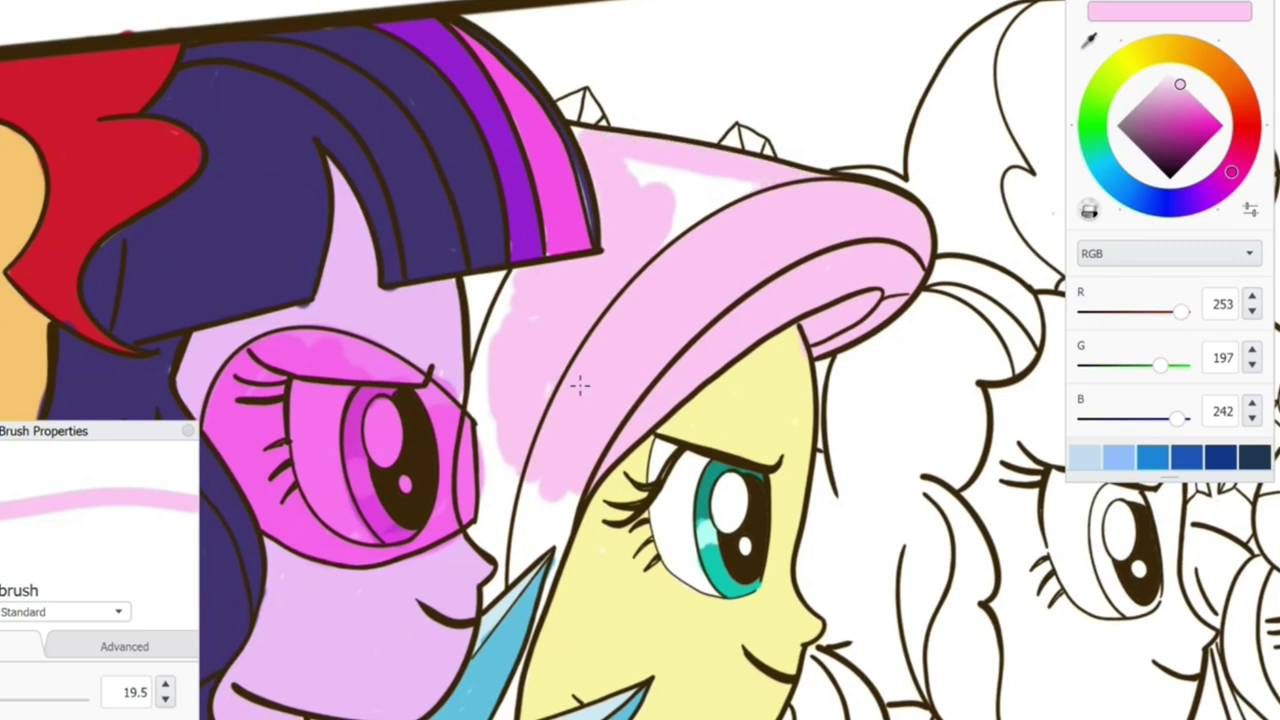
# Step: Fill the third character's hair above and beside the face with pale pink (RGB 253, 197, 242), using a 5.9 brush for the narrow lower end
pyautogui.moveTo(635, 170); pyautogui.dragTo(745, 235)
pyautogui.moveTo(495, 290)
pyautogui.mouseDown()
pyautogui.moveTo(480, 440)
pyautogui.moveTo(535, 520)
pyautogui.mouseUp()
pyautogui.press('[')
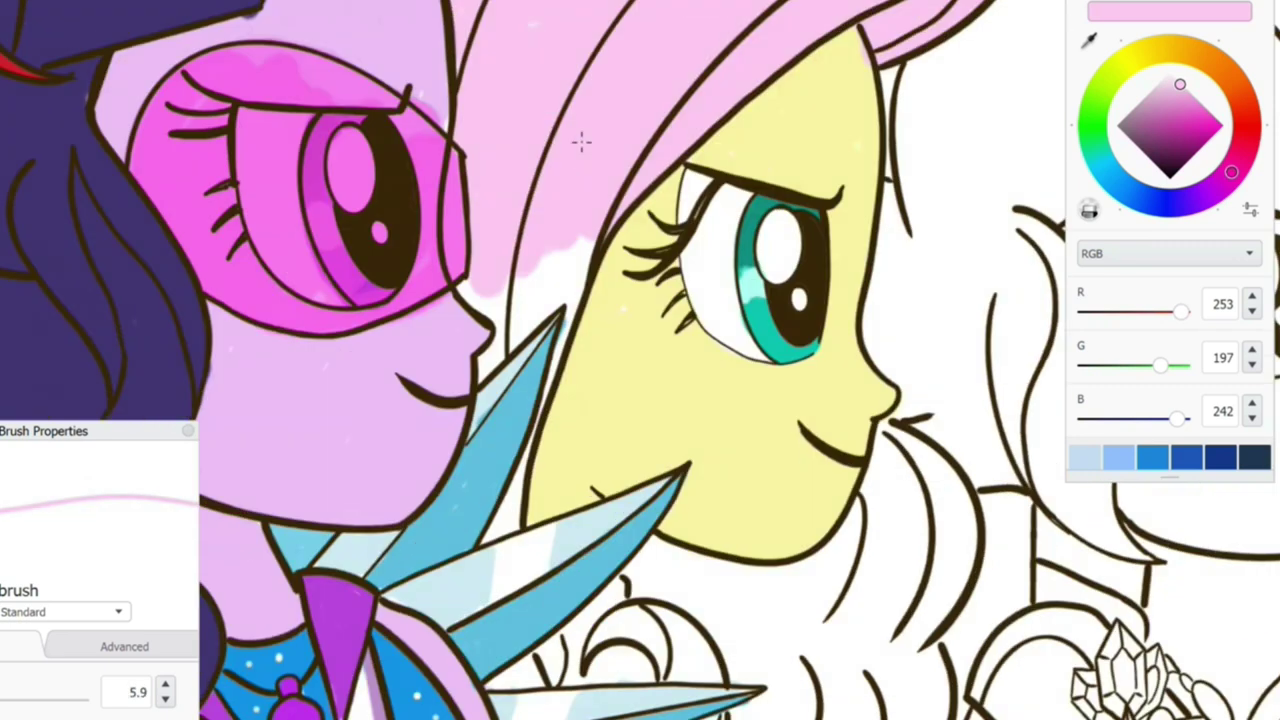
pyautogui.moveTo(592, 234); pyautogui.dragTo(555, 360)
pyautogui.moveTo(568, 278); pyautogui.dragTo(480, 380)
pyautogui.moveTo(552, 252); pyautogui.dragTo(494, 318)
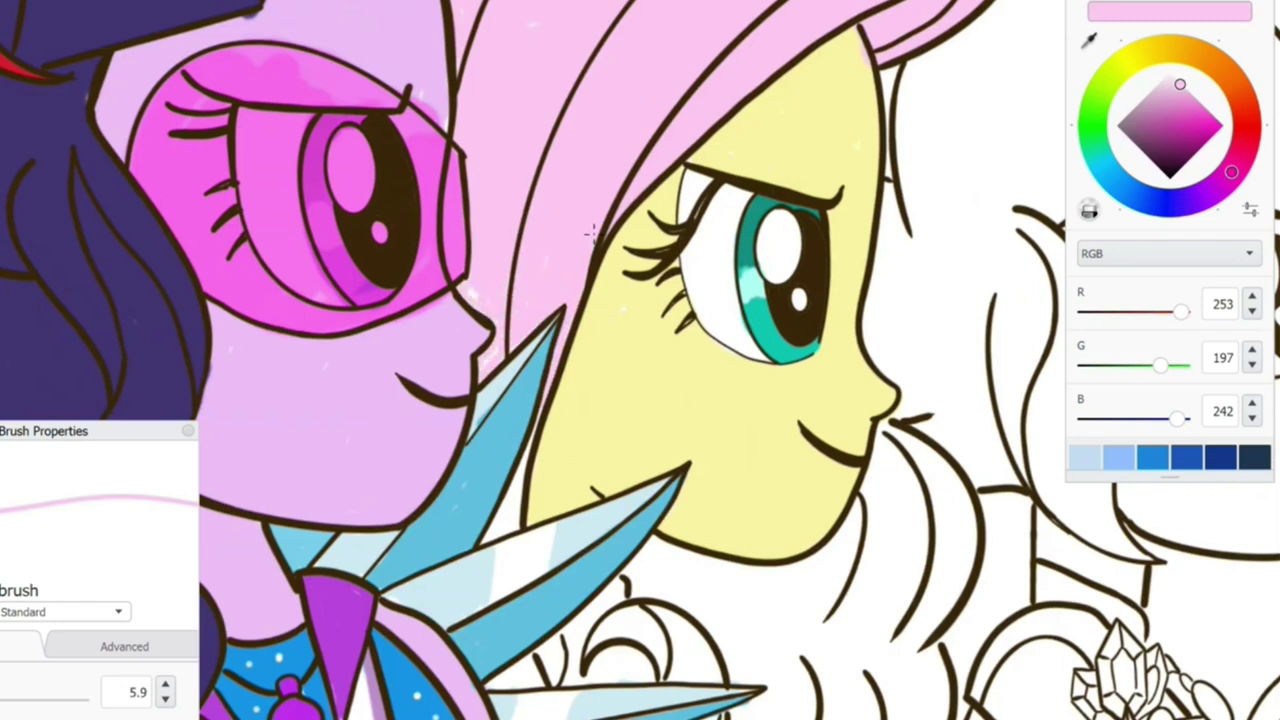
# Step: Fill the third character's lower hair curl behind the wing feathers with the same pale pink
pyautogui.scroll(-5, 592, 231)
pyautogui.moveTo(750, 420); pyautogui.dragTo(658, 512)
pyautogui.moveTo(686, 460); pyautogui.dragTo(585, 503)
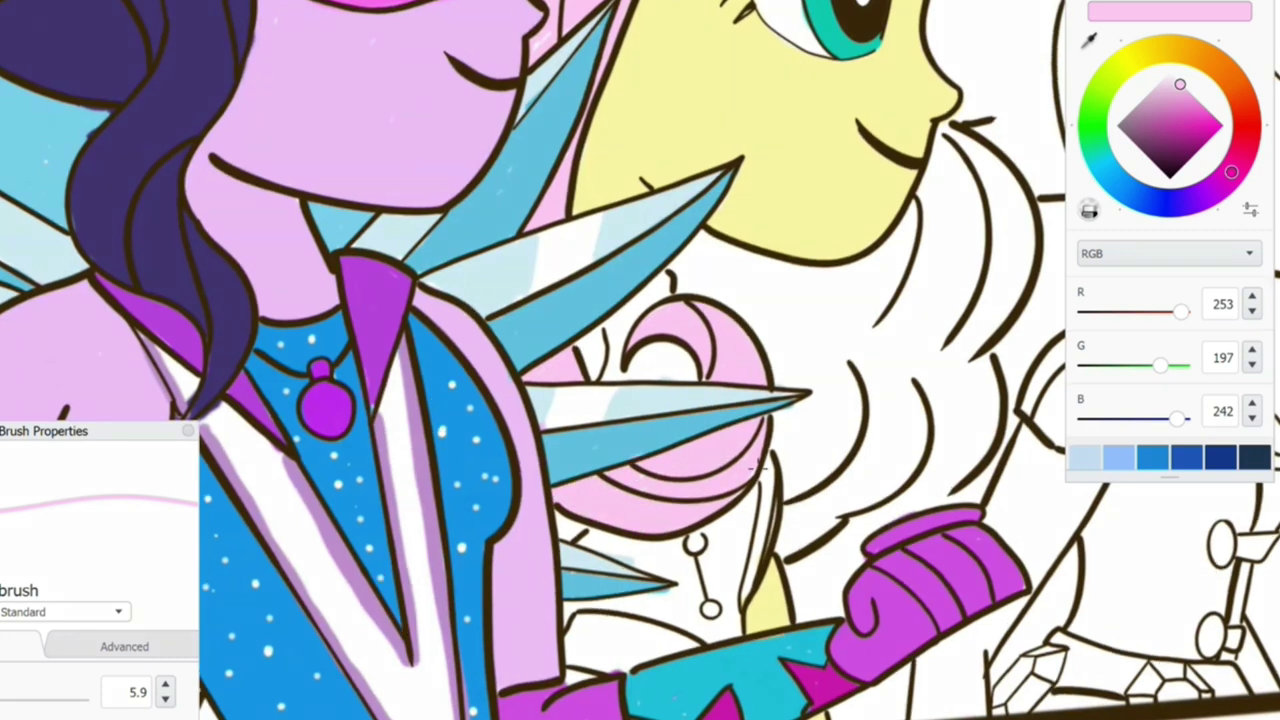
# Step: Paint the third character's top below the hair curl lime green (RGB 204, 243, 104)
pyautogui.click(1104, 87)
pyautogui.click(1193, 106)
pyautogui.moveTo(750, 510); pyautogui.dragTo(738, 570)
pyautogui.moveTo(770, 465); pyautogui.dragTo(745, 580)
pyautogui.moveTo(745, 495)
pyautogui.mouseDown()
pyautogui.moveTo(735, 570)
pyautogui.moveTo(648, 345)
pyautogui.moveTo(628, 408)
pyautogui.moveTo(660, 436)
pyautogui.moveTo(575, 400)
pyautogui.mouseUp()
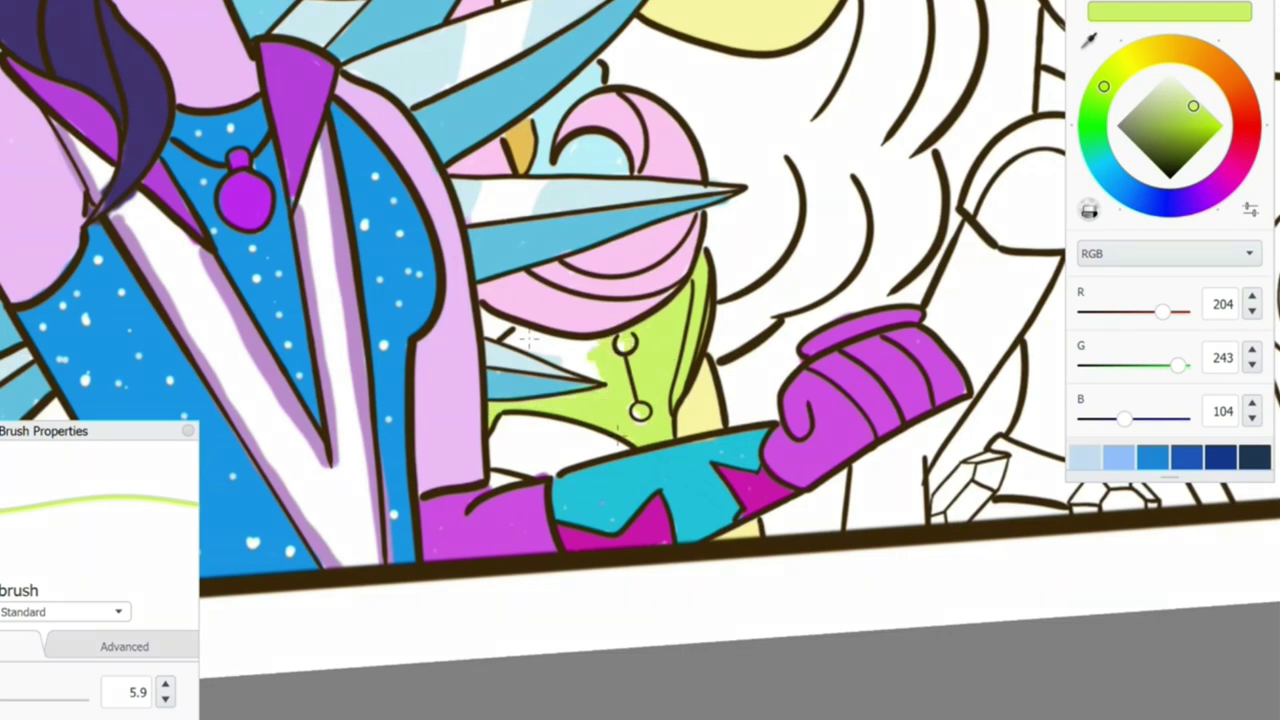
pyautogui.moveTo(595, 340); pyautogui.dragTo(530, 360)
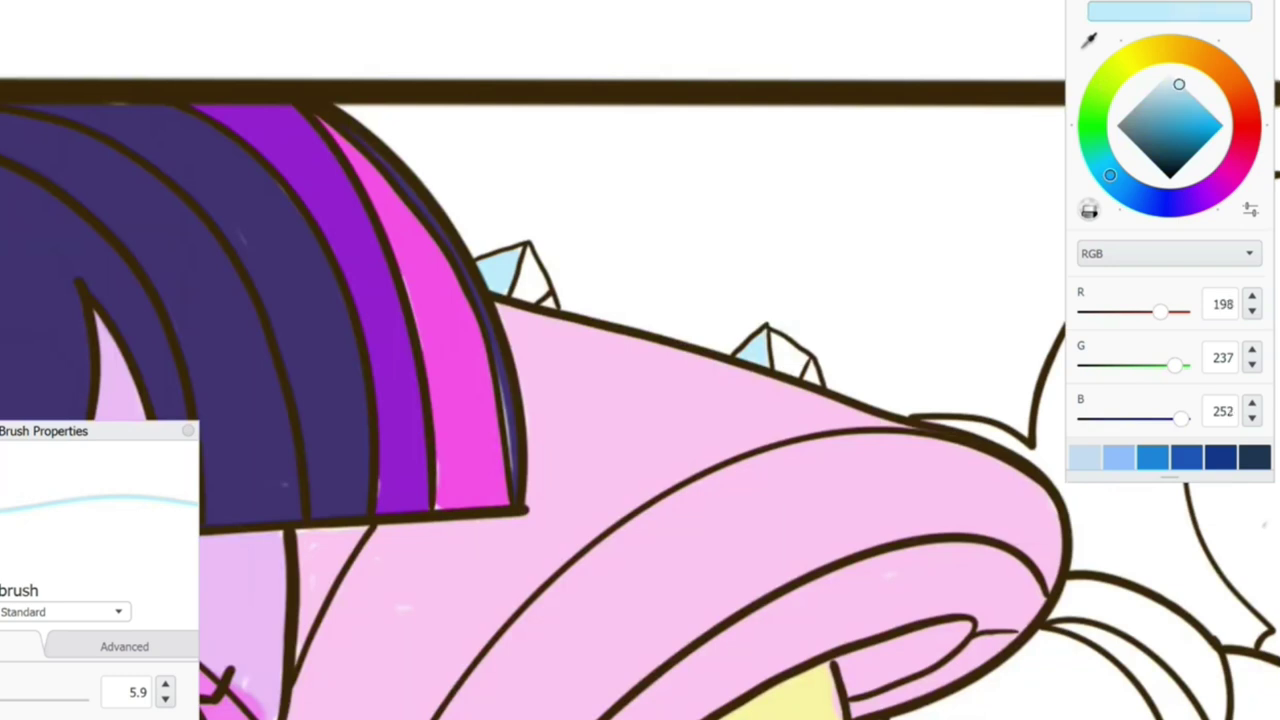
# Step: Shade the facets of the third character's hair crystals pale blue and add violet (RGB 180, 119, 233) patches to the white piece above the skirt
pyautogui.click(1167, 81)
pyautogui.moveTo(524, 260); pyautogui.dragTo(540, 294)
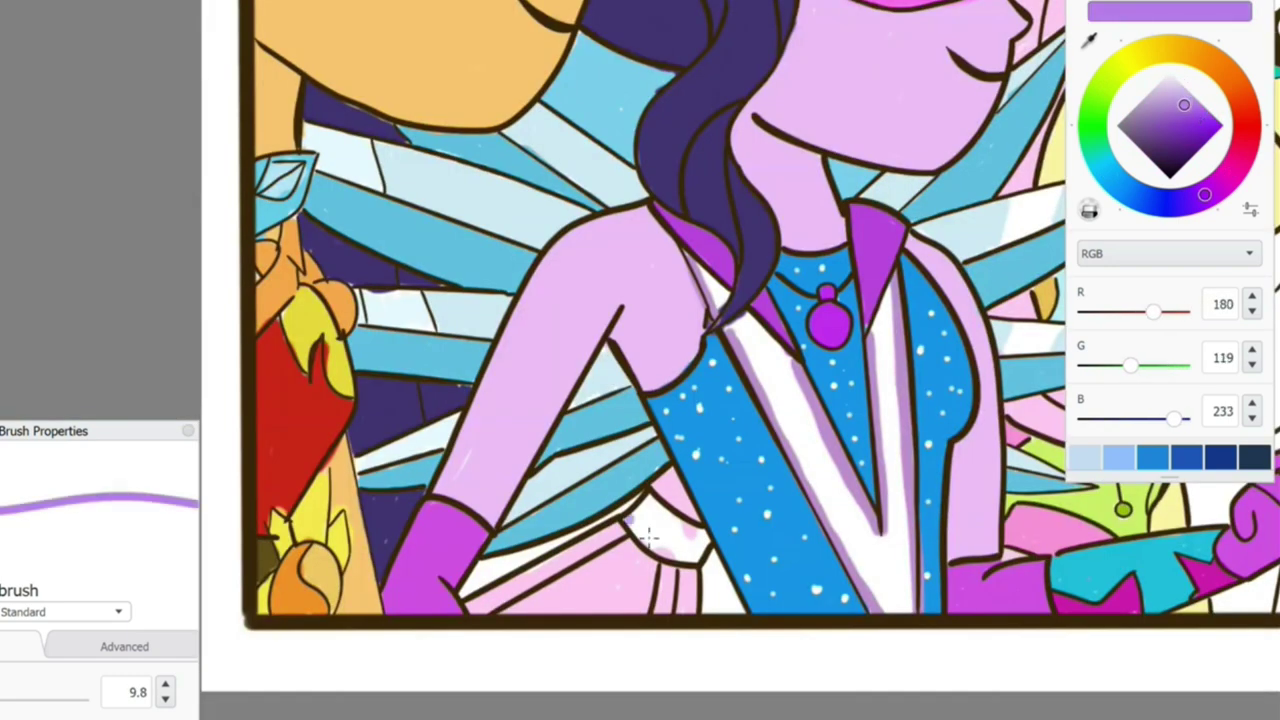
pyautogui.moveTo(630, 505); pyautogui.dragTo(695, 550)
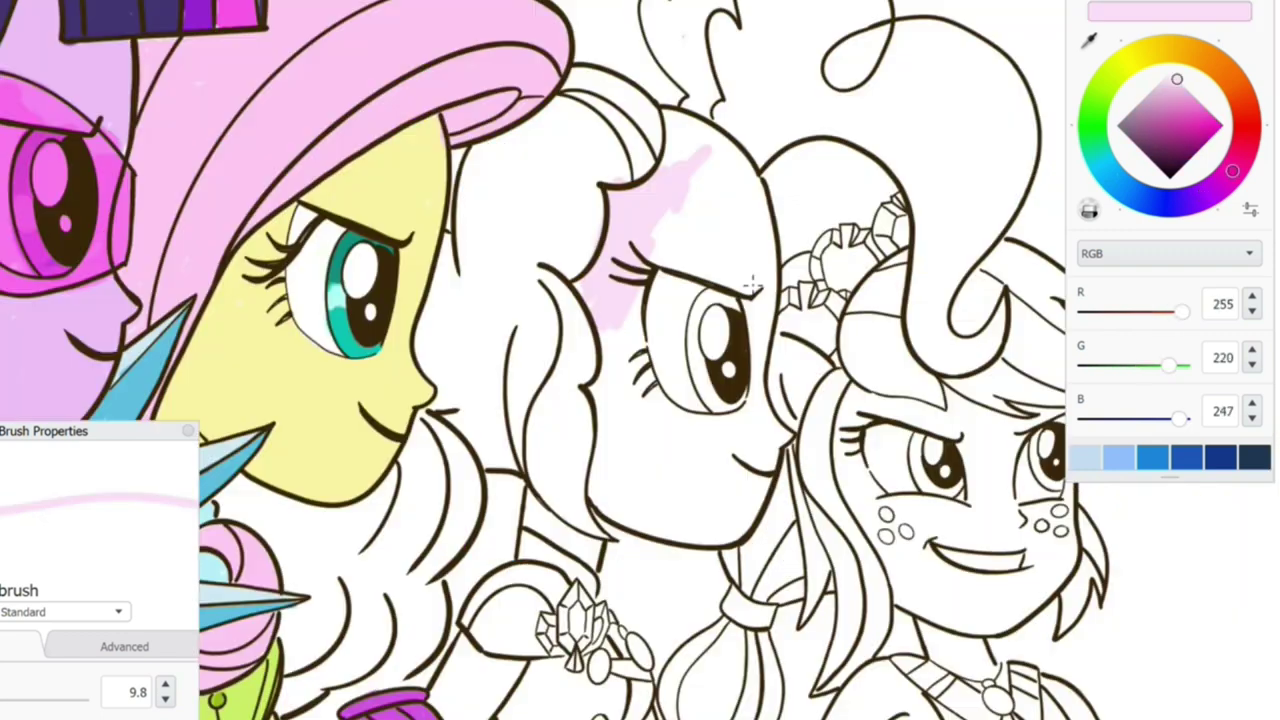
# Step: Fill the fourth character's face and neck with pale pink (RGB 255, 220, 247) using an 18.2 brush
pyautogui.press(']')
pyautogui.press(']')
pyautogui.press(']')
pyautogui.moveTo(600, 335); pyautogui.dragTo(625, 415)
pyautogui.moveTo(620, 465); pyautogui.dragTo(634, 294)
pyautogui.moveTo(660, 200)
pyautogui.mouseDown()
pyautogui.moveTo(760, 290)
pyautogui.moveTo(665, 120)
pyautogui.moveTo(762, 290)
pyautogui.moveTo(758, 368)
pyautogui.moveTo(775, 445)
pyautogui.moveTo(740, 530)
pyautogui.moveTo(600, 400)
pyautogui.moveTo(665, 390)
pyautogui.moveTo(730, 500)
pyautogui.moveTo(660, 450)
pyautogui.mouseUp()
pyautogui.moveTo(561, 530); pyautogui.dragTo(551, 526)
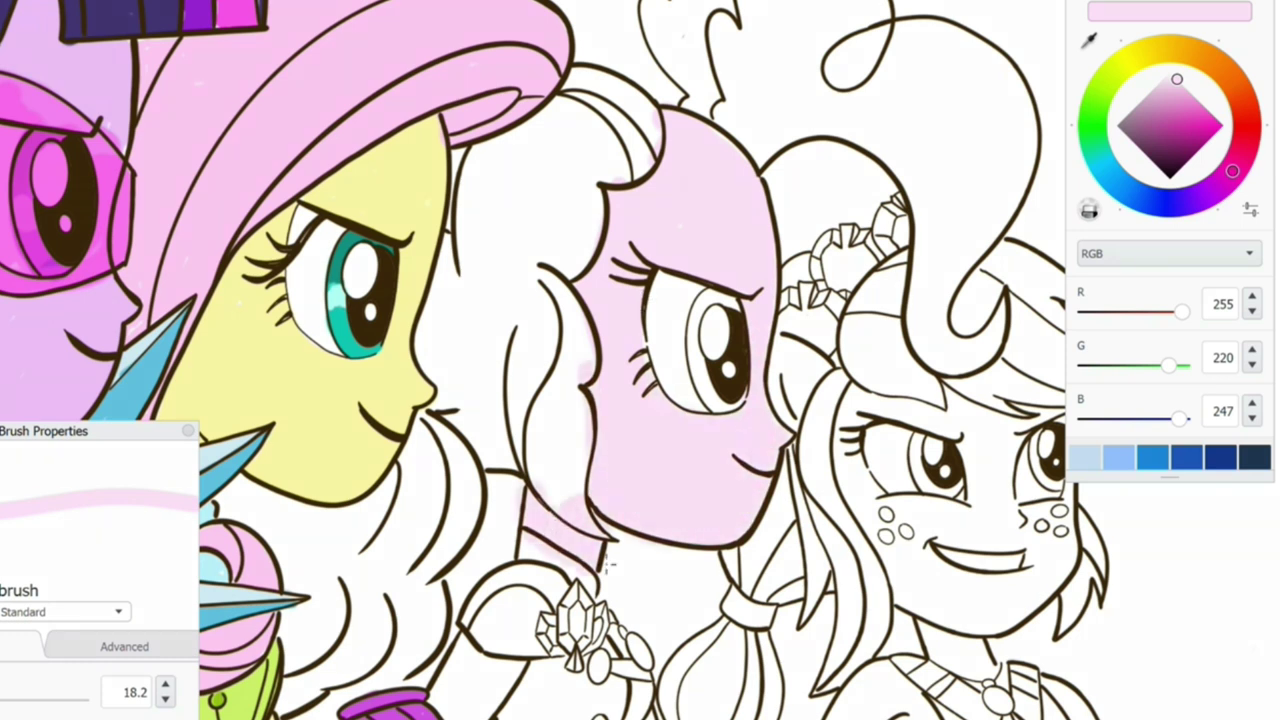
# Step: Fill the large upper curls of the fourth character's hair with deep magenta (RGB 206, 19, 162)
pyautogui.click(1212, 120)
pyautogui.moveTo(875, 40); pyautogui.dragTo(935, 150)
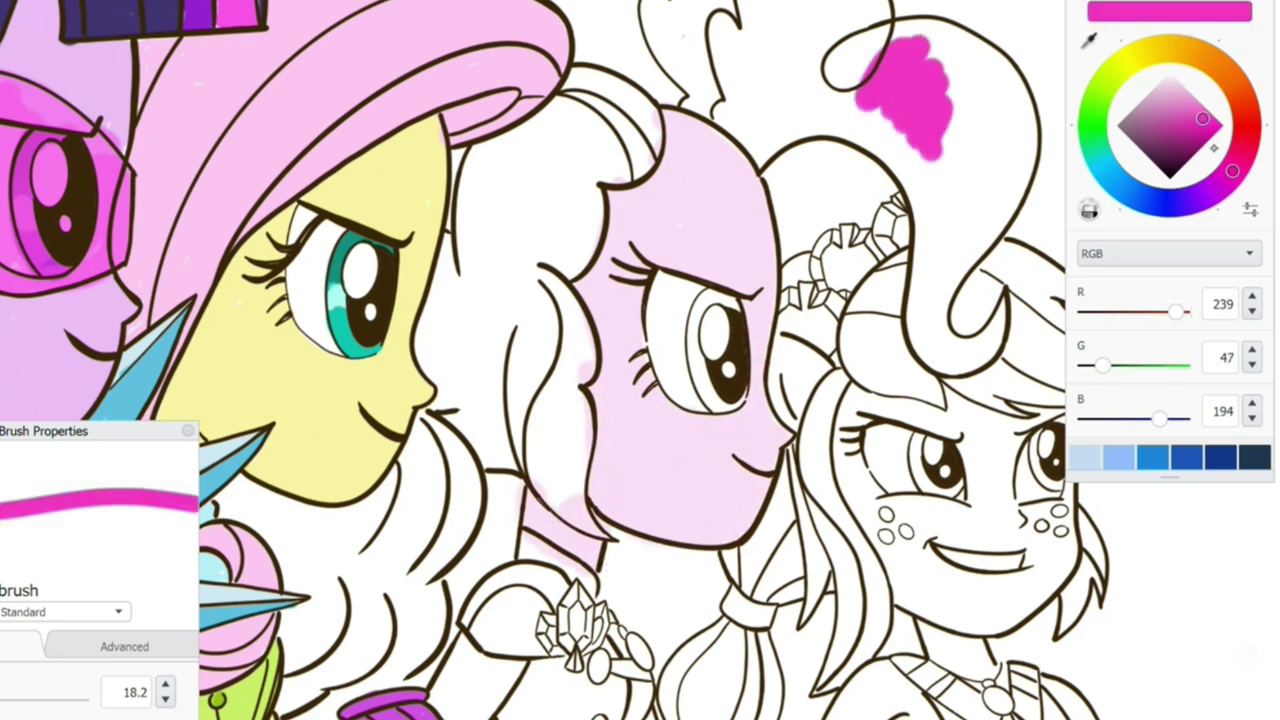
pyautogui.click(1200, 131)
pyautogui.moveTo(915, 65)
pyautogui.mouseDown()
pyautogui.moveTo(900, 200)
pyautogui.moveTo(930, 320)
pyautogui.moveTo(1010, 110)
pyautogui.moveTo(975, 162)
pyautogui.mouseUp()
pyautogui.moveTo(600, 265)
pyautogui.mouseDown()
pyautogui.moveTo(770, 235)
pyautogui.moveTo(800, 330)
pyautogui.mouseUp()
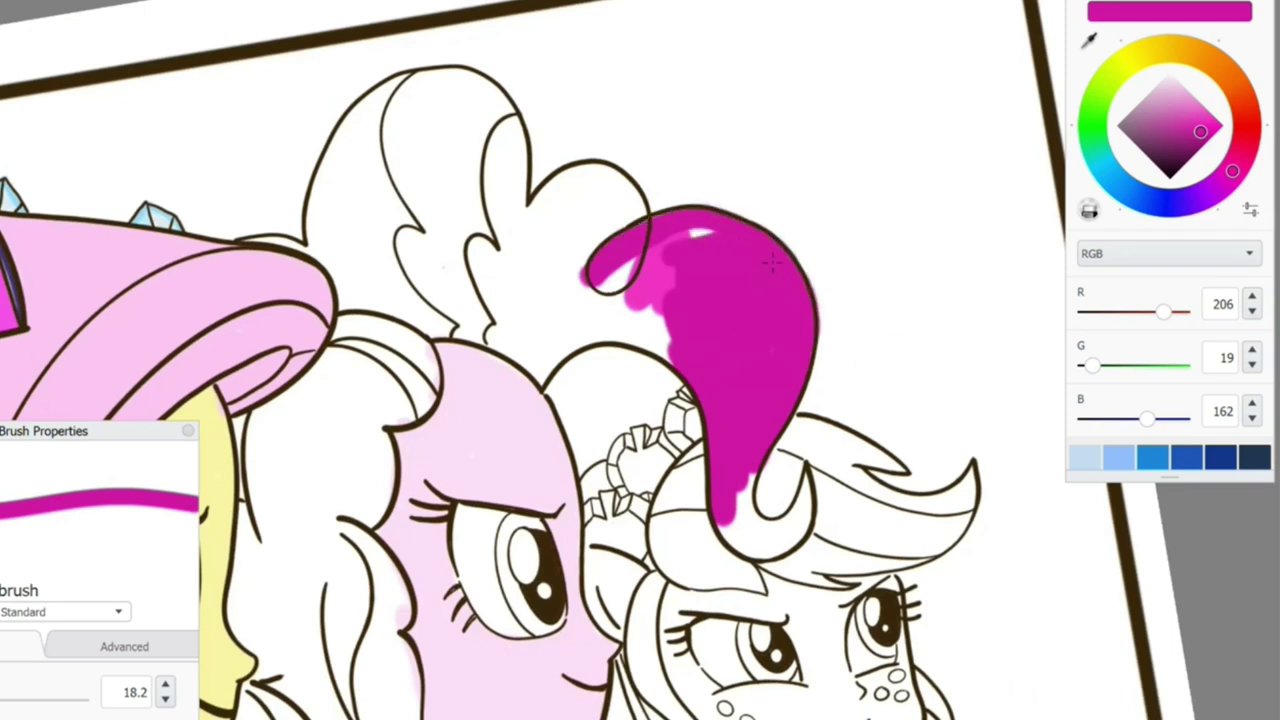
pyautogui.moveTo(700, 300); pyautogui.dragTo(545, 330)
pyautogui.moveTo(772, 262)
pyautogui.mouseDown()
pyautogui.moveTo(535, 375)
pyautogui.moveTo(510, 235)
pyautogui.moveTo(534, 255)
pyautogui.moveTo(470, 310)
pyautogui.moveTo(430, 320)
pyautogui.moveTo(520, 360)
pyautogui.mouseUp()
pyautogui.moveTo(534, 256)
pyautogui.mouseDown()
pyautogui.moveTo(440, 150)
pyautogui.moveTo(520, 105)
pyautogui.moveTo(334, 251)
pyautogui.moveTo(400, 170)
pyautogui.moveTo(400, 290)
pyautogui.moveTo(360, 320)
pyautogui.moveTo(386, 191)
pyautogui.moveTo(371, 249)
pyautogui.mouseUp()
# Step: Reduce the brush to 6.6 and fill the curled tip of the fourth character's forelock with deep magenta
pyautogui.press('[')
pyautogui.press('[')
pyautogui.press('[')
pyautogui.press('[')
pyautogui.press('[')
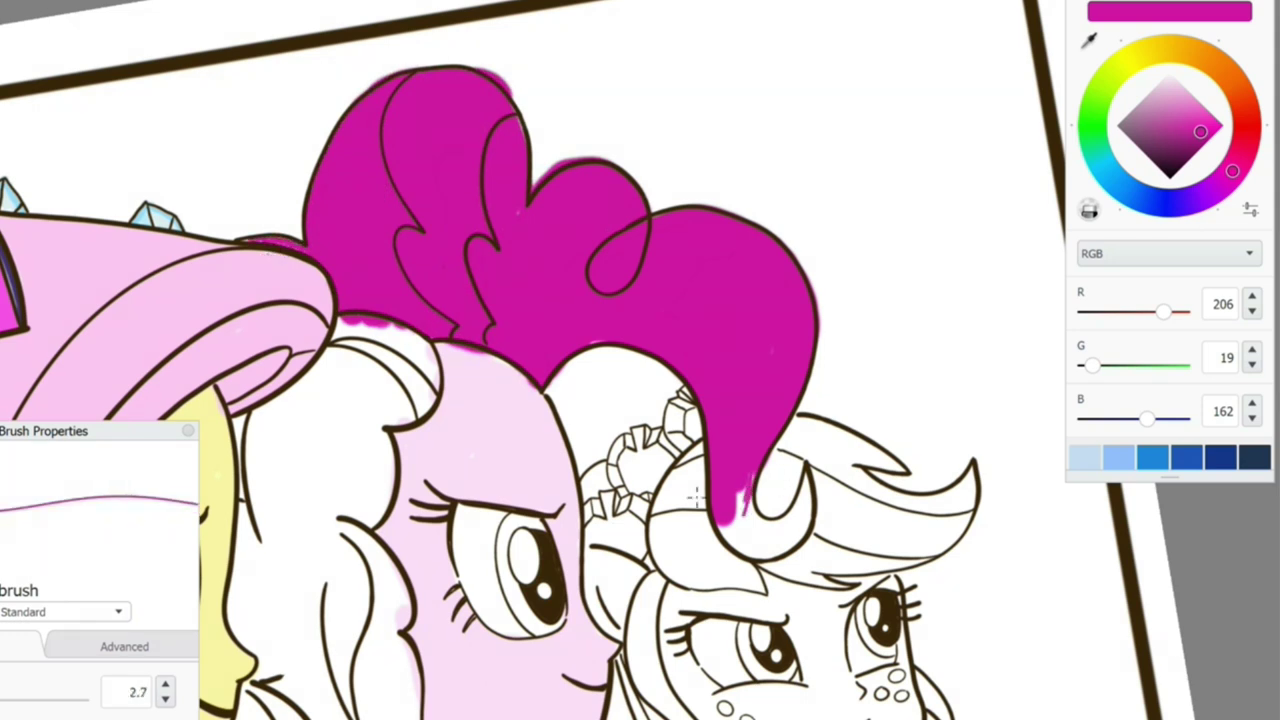
pyautogui.press(']')
pyautogui.press(']')
pyautogui.moveTo(766, 500)
pyautogui.mouseDown()
pyautogui.moveTo(745, 515)
pyautogui.moveTo(771, 500)
pyautogui.mouseUp()
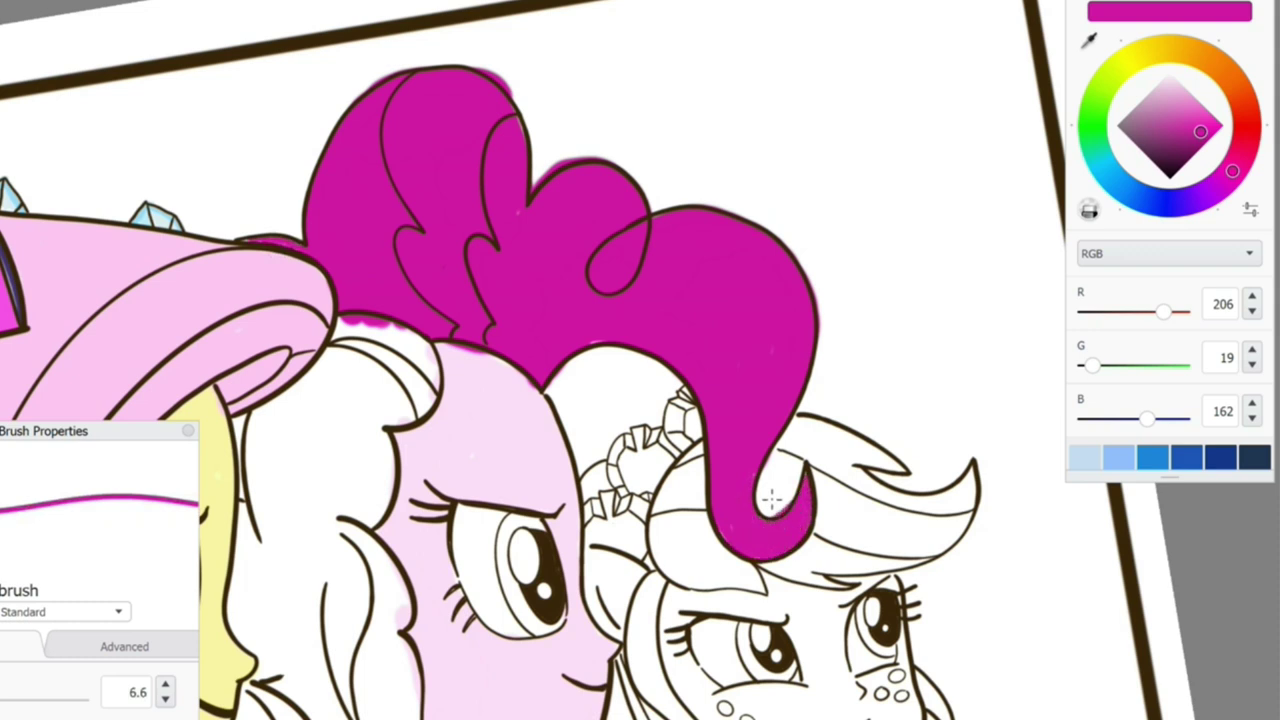
pyautogui.moveTo(771, 500); pyautogui.dragTo(740, 497)
# Step: Paint the fourth character's hair locks beside the face deep magenta with a 10.4 brush
pyautogui.press(']')
pyautogui.moveTo(455, 235)
pyautogui.mouseDown()
pyautogui.moveTo(408, 314)
pyautogui.moveTo(510, 275)
pyautogui.moveTo(520, 320)
pyautogui.mouseUp()
pyautogui.moveTo(408, 316)
pyautogui.mouseDown()
pyautogui.moveTo(395, 300)
pyautogui.moveTo(340, 360)
pyautogui.moveTo(345, 410)
pyautogui.moveTo(360, 320)
pyautogui.mouseUp()
pyautogui.moveTo(310, 390)
pyautogui.mouseDown()
pyautogui.moveTo(320, 540)
pyautogui.moveTo(365, 350)
pyautogui.moveTo(420, 410)
pyautogui.moveTo(440, 335)
pyautogui.moveTo(430, 440)
pyautogui.mouseUp()
pyautogui.moveTo(450, 330); pyautogui.dragTo(460, 520)
pyautogui.scroll(2, 438, 414)
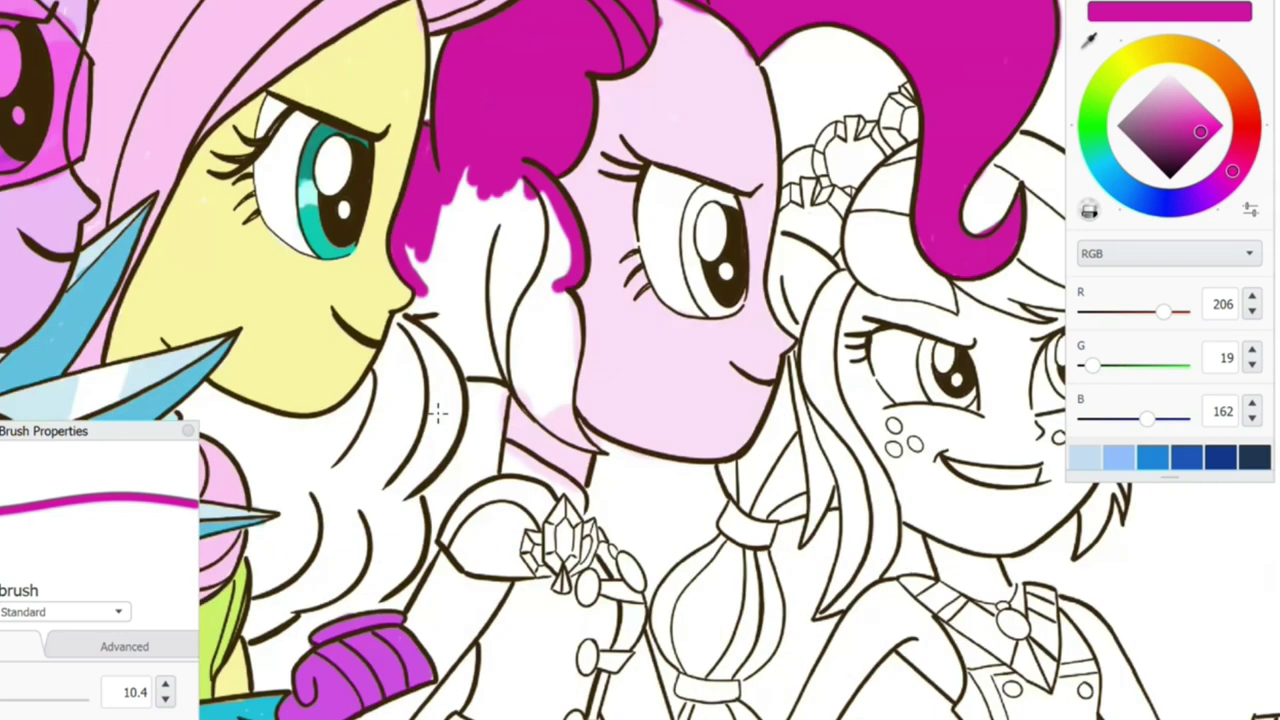
pyautogui.scroll(-1, 438, 414)
pyautogui.moveTo(450, 270); pyautogui.dragTo(526, 192)
pyautogui.moveTo(450, 300)
pyautogui.mouseDown()
pyautogui.moveTo(410, 365)
pyautogui.moveTo(500, 180)
pyautogui.moveTo(550, 320)
pyautogui.moveTo(585, 220)
pyautogui.moveTo(530, 380)
pyautogui.moveTo(605, 383)
pyautogui.moveTo(585, 280)
pyautogui.mouseUp()
# Step: Continue the deep magenta down the fourth character's wavy hair to the second character's raised glove
pyautogui.moveTo(612, 421)
pyautogui.mouseDown()
pyautogui.moveTo(500, 330)
pyautogui.moveTo(474, 342)
pyautogui.moveTo(478, 318)
pyautogui.moveTo(400, 410)
pyautogui.mouseUp()
pyautogui.moveTo(470, 340)
pyautogui.mouseDown()
pyautogui.moveTo(475, 425)
pyautogui.moveTo(425, 470)
pyautogui.mouseUp()
pyautogui.moveTo(700, 360); pyautogui.dragTo(695, 470)
pyautogui.moveTo(685, 380)
pyautogui.mouseDown()
pyautogui.moveTo(670, 500)
pyautogui.moveTo(590, 470)
pyautogui.moveTo(650, 510)
pyautogui.mouseUp()
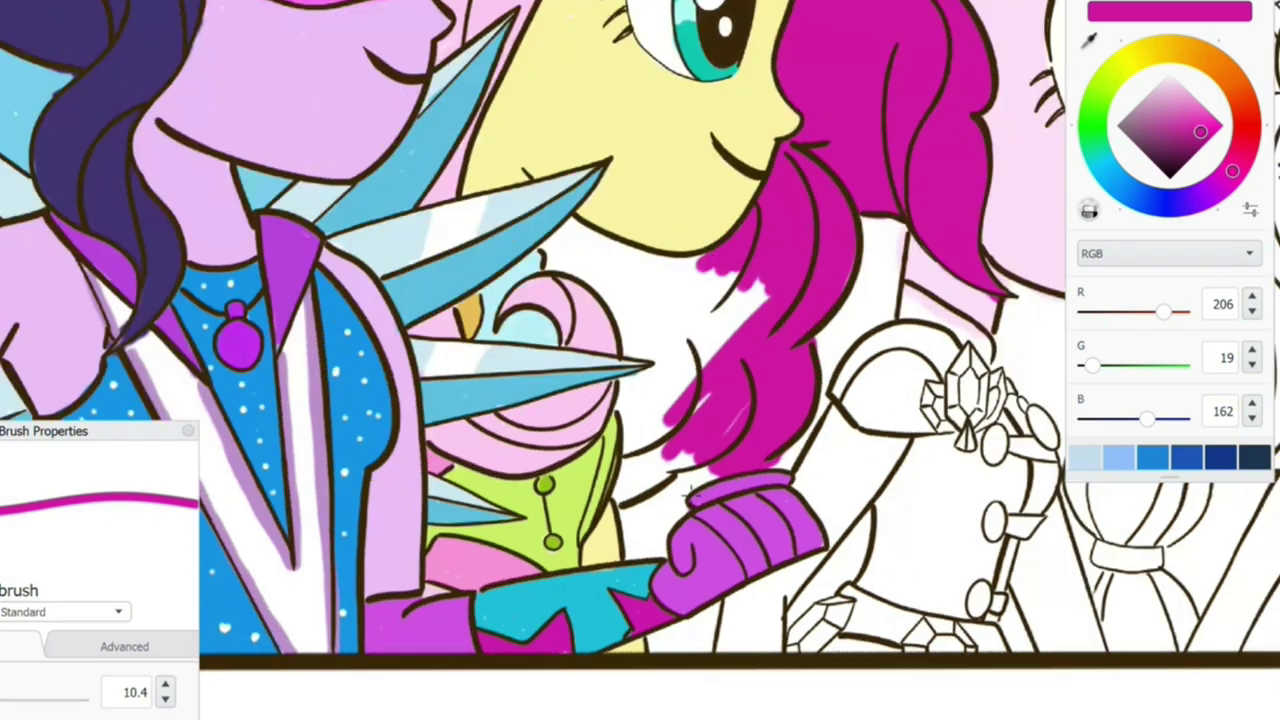
pyautogui.moveTo(540, 310)
pyautogui.mouseDown()
pyautogui.moveTo(575, 285)
pyautogui.moveTo(712, 284)
pyautogui.moveTo(700, 425)
pyautogui.moveTo(650, 465)
pyautogui.moveTo(668, 550)
pyautogui.mouseUp()
pyautogui.moveTo(680, 470)
pyautogui.mouseDown()
pyautogui.moveTo(700, 529)
pyautogui.moveTo(690, 458)
pyautogui.mouseUp()
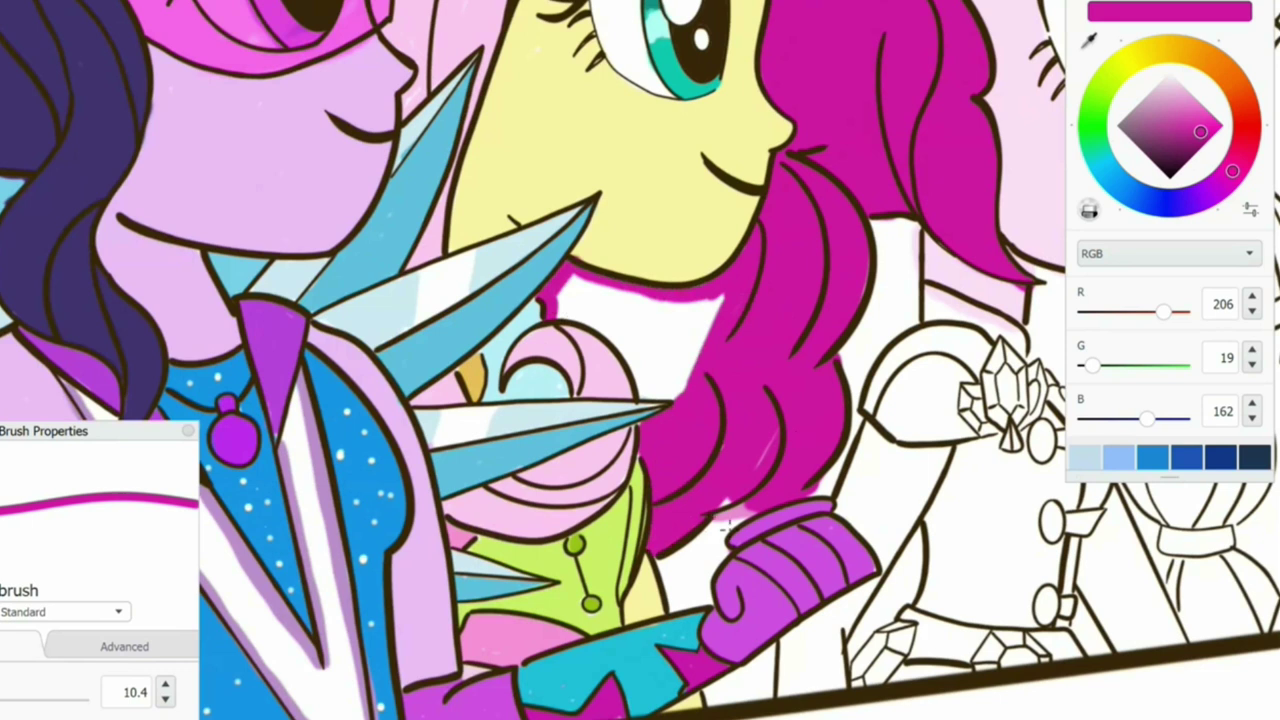
# Step: Fill the white gap in the magenta hair under the third character's chin and touch up its remaining edges
pyautogui.moveTo(720, 298)
pyautogui.mouseDown()
pyautogui.moveTo(680, 380)
pyautogui.moveTo(655, 355)
pyautogui.moveTo(635, 395)
pyautogui.mouseUp()
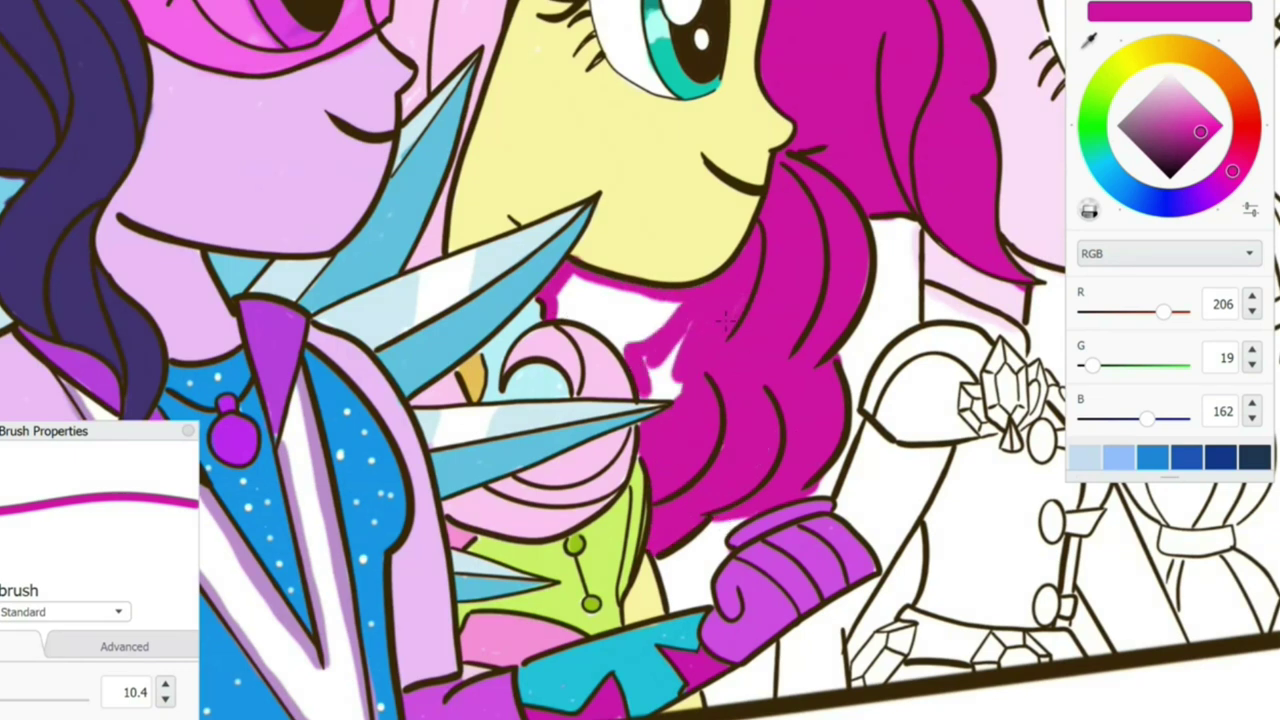
pyautogui.moveTo(690, 340); pyautogui.dragTo(575, 290)
pyautogui.moveTo(680, 285)
pyautogui.mouseDown()
pyautogui.moveTo(570, 325)
pyautogui.moveTo(625, 345)
pyautogui.mouseUp()
pyautogui.moveTo(888, 240)
pyautogui.mouseDown()
pyautogui.moveTo(548, 410)
pyautogui.moveTo(515, 535)
pyautogui.mouseUp()
pyautogui.moveTo(577, 426); pyautogui.dragTo(361, 552)
pyautogui.moveTo(595, 338); pyautogui.dragTo(622, 418)
pyautogui.press('[')
pyautogui.moveTo(600, 300)
pyautogui.mouseDown()
pyautogui.moveTo(596, 354)
pyautogui.moveTo(650, 272)
pyautogui.mouseUp()
# Step: Colour the fourth character's iris blue with a dark blue (RGB 23, 114, 140) upper part and a pale blue (RGB 151, 214, 232) highlight
pyautogui.click(1186, 130)
pyautogui.click(1183, 144)
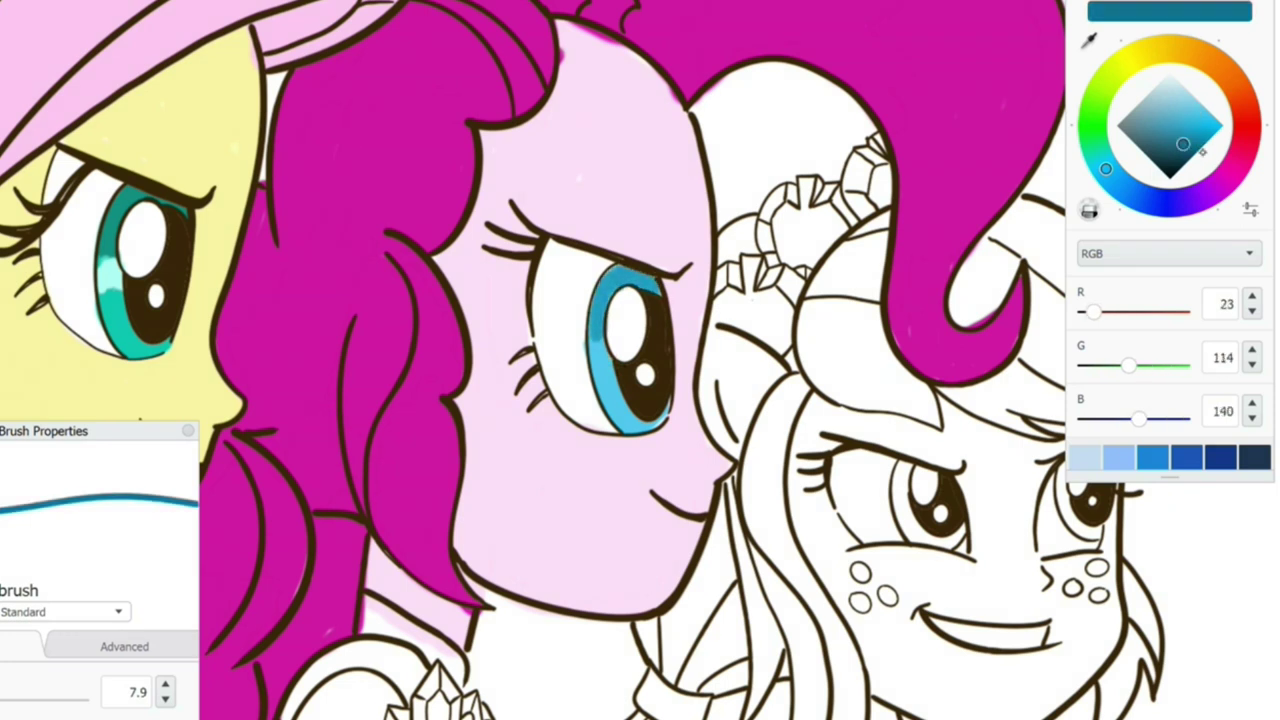
pyautogui.moveTo(594, 322); pyautogui.dragTo(652, 274)
pyautogui.click(1176, 98)
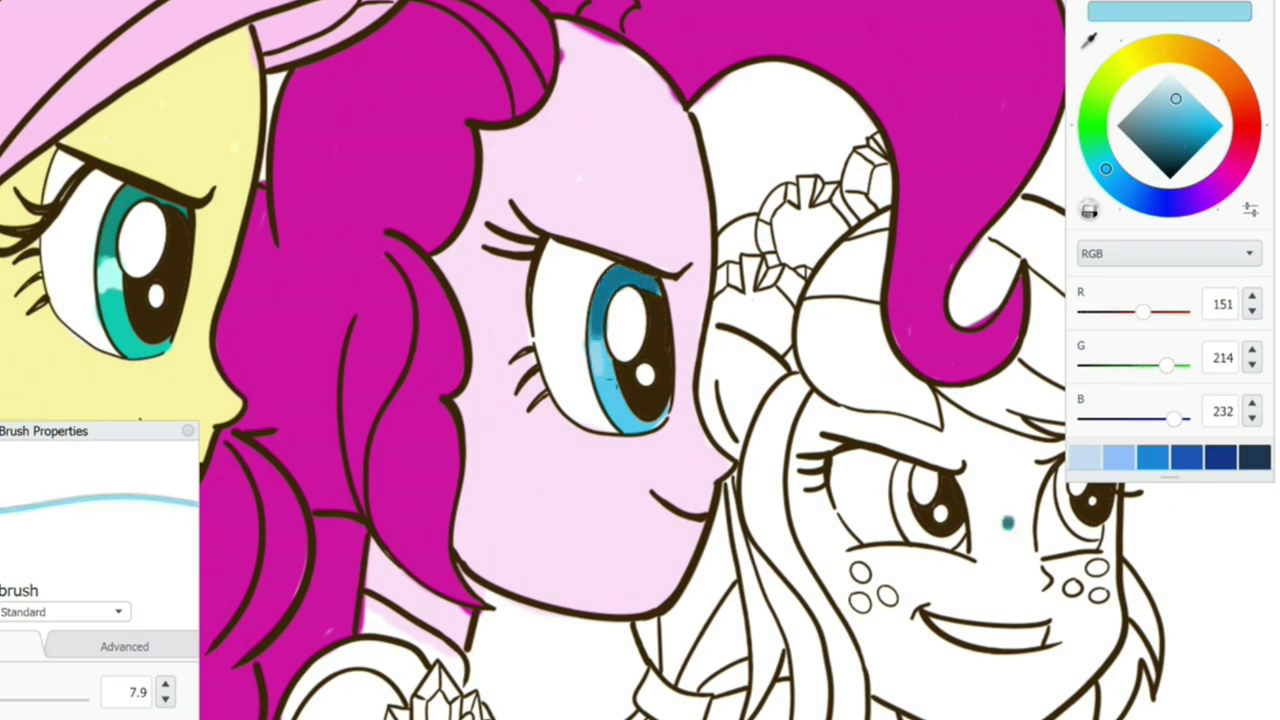
# Step: Paint the fourth character's collar below the neck soft yellow (RGB 237, 231, 120)
pyautogui.scroll(-3, 640, 360)
pyautogui.moveTo(1105, 168); pyautogui.dragTo(1139, 54)
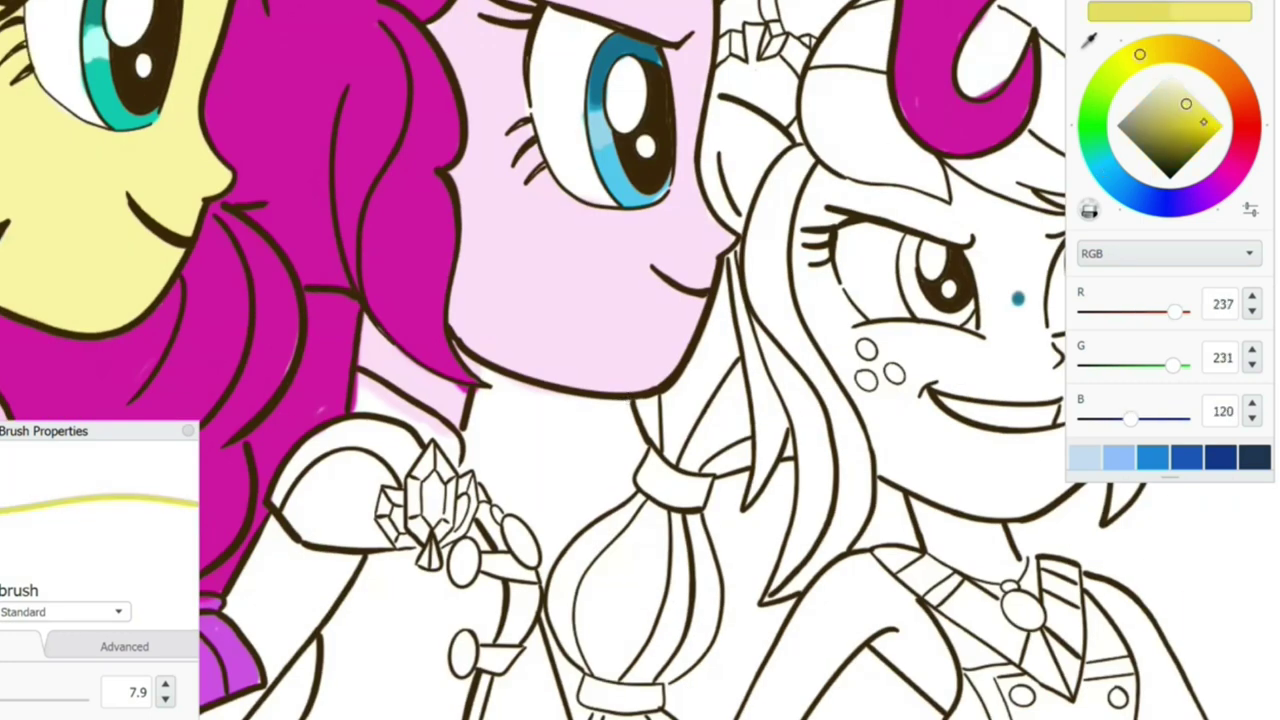
pyautogui.moveTo(640, 400); pyautogui.dragTo(835, 270)
# Step: Fill the fourth character's puffed shoulder sleeve with dark purple (RGB 125, 33, 130)
pyautogui.moveTo(1139, 54)
pyautogui.mouseDown()
pyautogui.moveTo(1245, 160)
pyautogui.moveTo(1222, 182)
pyautogui.mouseUp()
pyautogui.click(1175, 143)
pyautogui.moveTo(525, 282)
pyautogui.mouseDown()
pyautogui.moveTo(470, 350)
pyautogui.moveTo(480, 380)
pyautogui.moveTo(545, 300)
pyautogui.moveTo(570, 380)
pyautogui.moveTo(610, 290)
pyautogui.mouseUp()
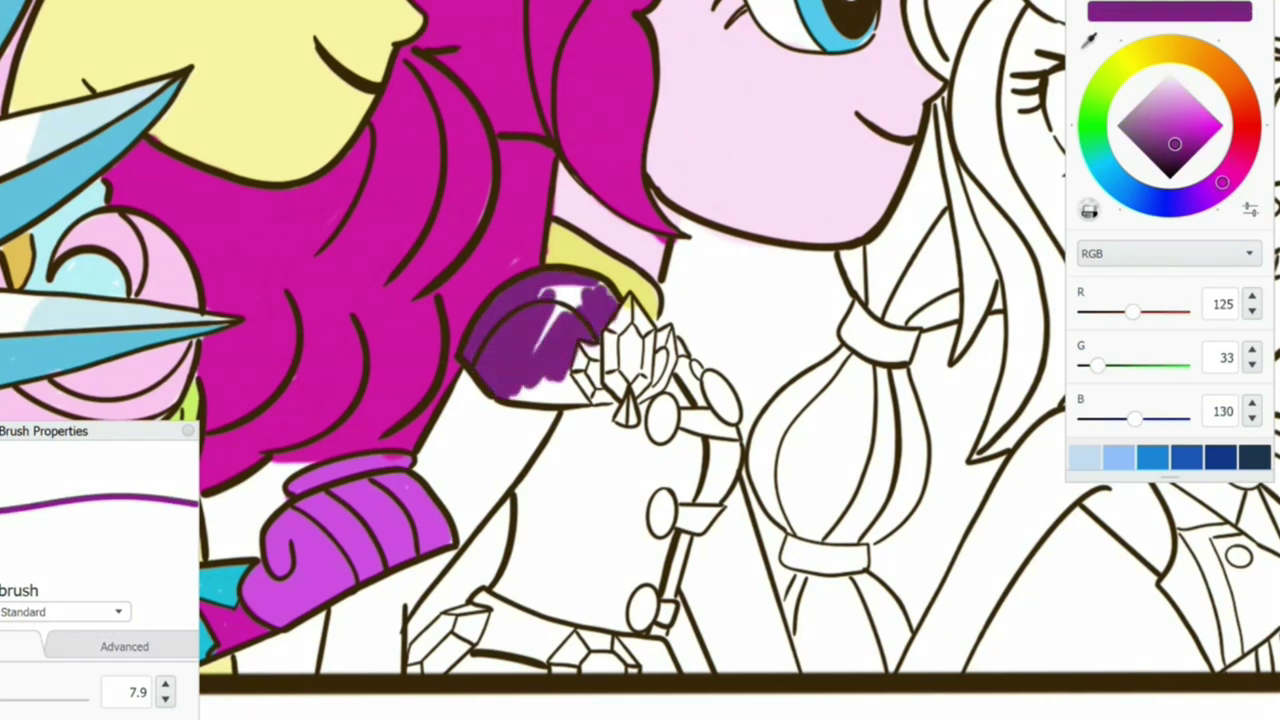
pyautogui.moveTo(545, 350); pyautogui.dragTo(600, 290)
pyautogui.moveTo(585, 395); pyautogui.dragTo(520, 405)
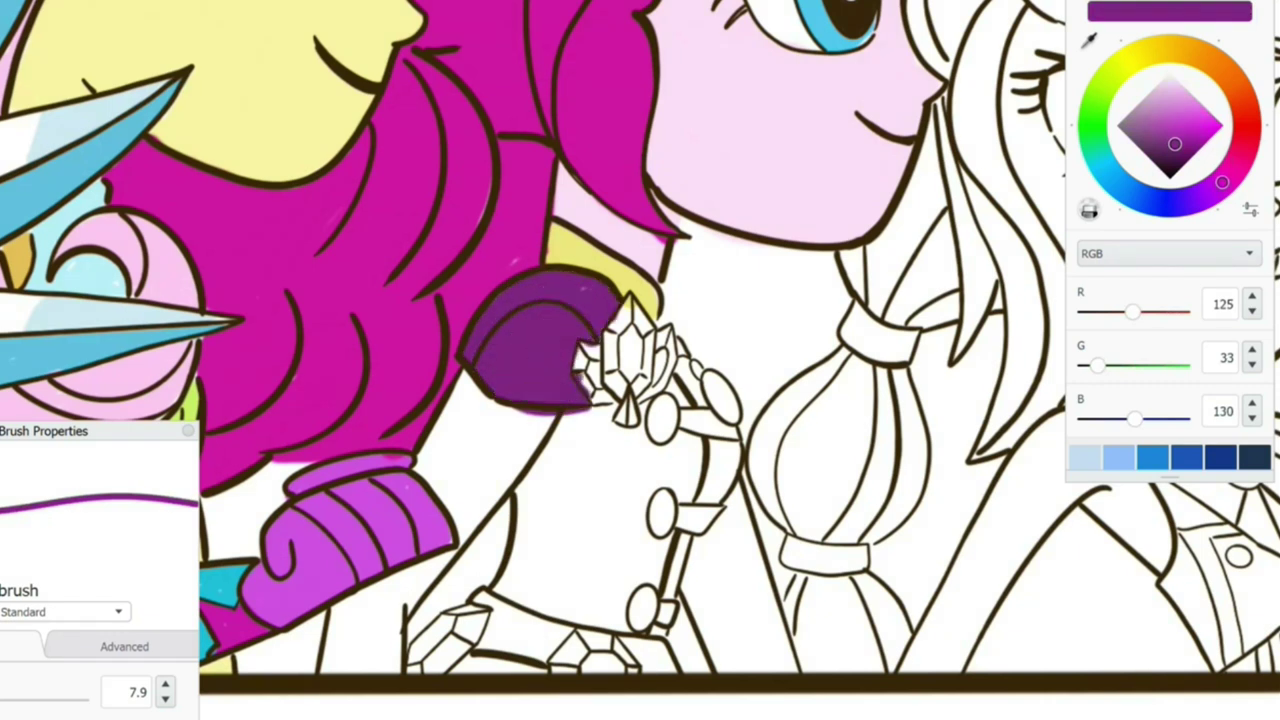
# Step: Fill the fourth character's bodice, the small oval beside it and the area below the waistband with bright magenta (RGB 236, 67, 245)
pyautogui.scroll(-2, 640, 360)
pyautogui.click(1201, 113)
pyautogui.moveTo(530, 460)
pyautogui.mouseDown()
pyautogui.moveTo(690, 300)
pyautogui.moveTo(680, 410)
pyautogui.moveTo(650, 495)
pyautogui.moveTo(650, 395)
pyautogui.moveTo(520, 470)
pyautogui.moveTo(569, 417)
pyautogui.moveTo(535, 490)
pyautogui.moveTo(569, 414)
pyautogui.moveTo(630, 485)
pyautogui.mouseUp()
pyautogui.scroll(-2, 620, 470)
pyautogui.moveTo(540, 420)
pyautogui.mouseDown()
pyautogui.moveTo(553, 395)
pyautogui.moveTo(596, 408)
pyautogui.mouseUp()
pyautogui.moveTo(440, 468)
pyautogui.mouseDown()
pyautogui.moveTo(406, 491)
pyautogui.moveTo(492, 490)
pyautogui.mouseUp()
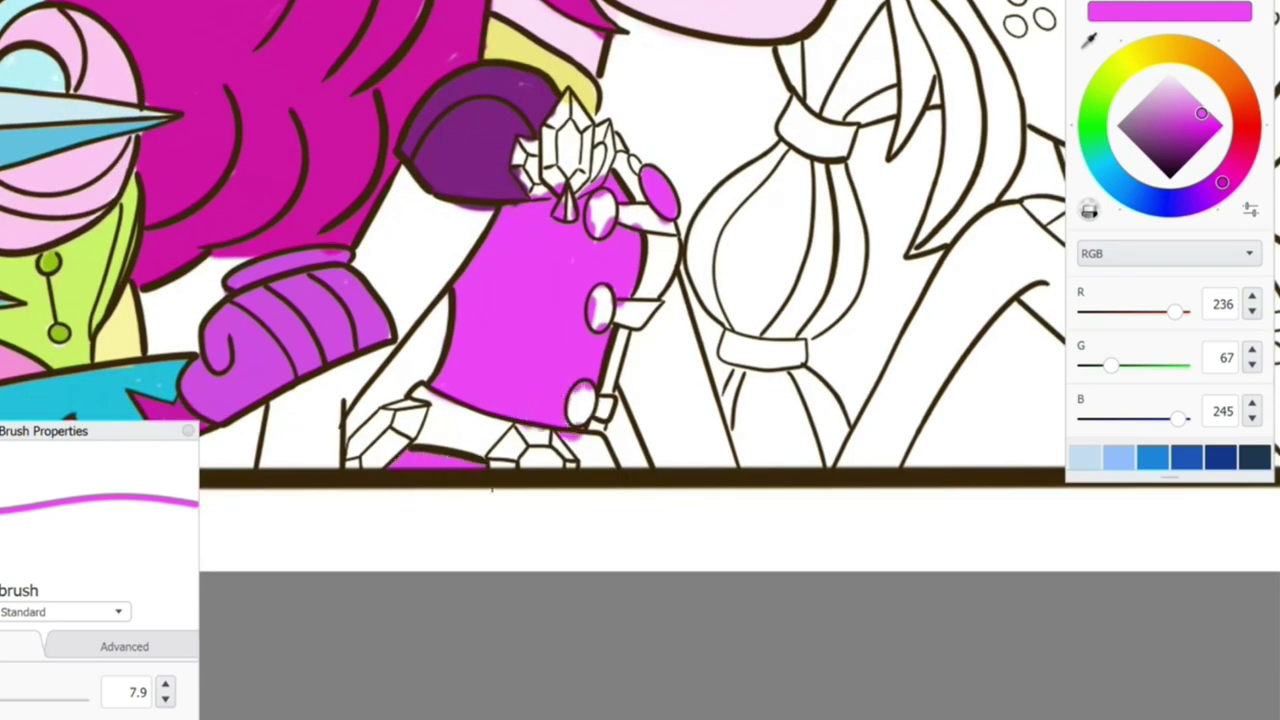
# Step: Paint the fourth character's waistband between and beside the crystals orange (RGB 244, 180, 82)
pyautogui.click(1204, 57)
pyautogui.click(1198, 110)
pyautogui.moveTo(420, 440)
pyautogui.mouseDown()
pyautogui.moveTo(440, 410)
pyautogui.moveTo(495, 425)
pyautogui.moveTo(445, 440)
pyautogui.mouseUp()
pyautogui.moveTo(585, 450); pyautogui.dragTo(586, 451)
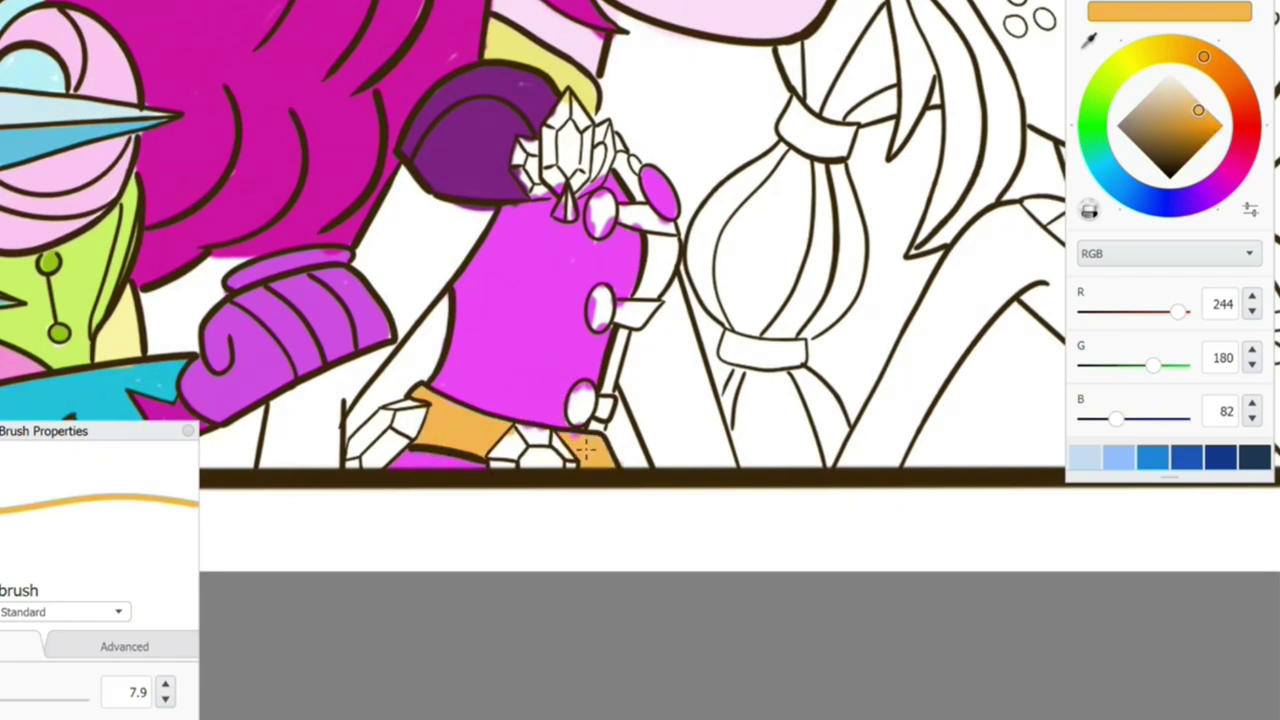
# Step: Colour the three bodice buttons and their tabs gold (RGB 230, 188, 36)
pyautogui.click(1170, 48)
pyautogui.click(1198, 122)
pyautogui.click(600, 216)
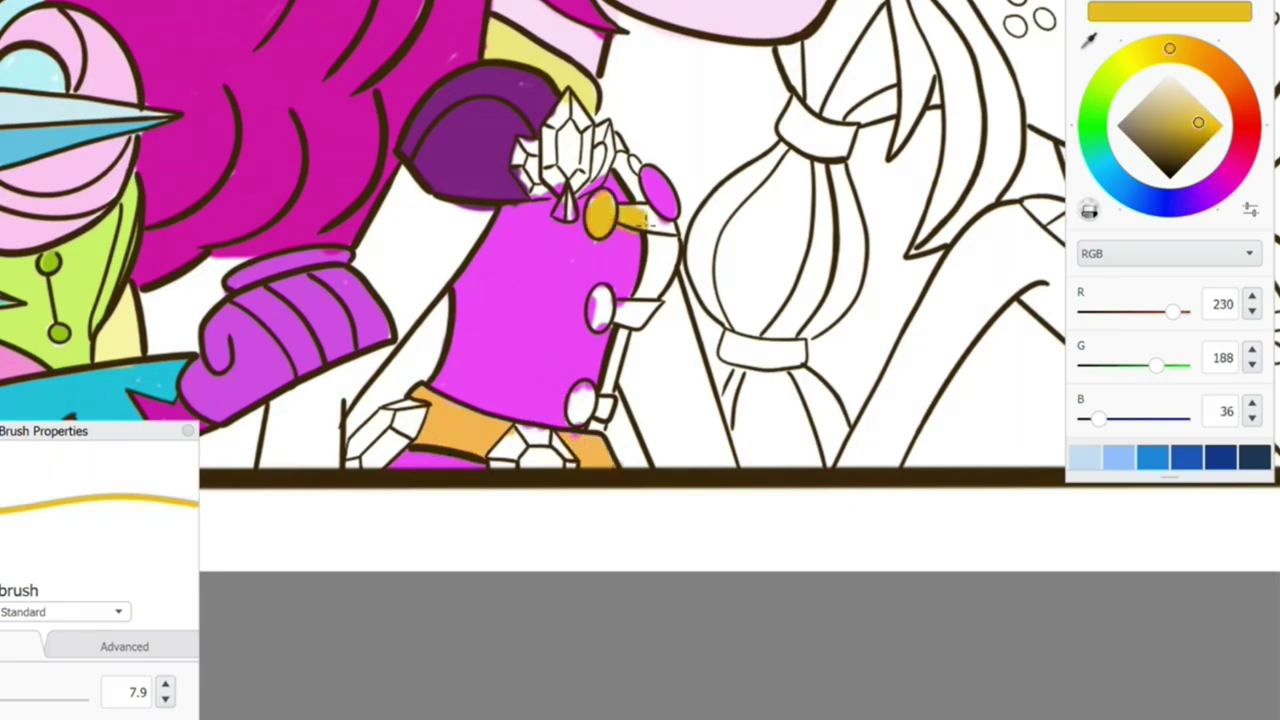
pyautogui.moveTo(620, 313); pyautogui.dragTo(655, 322)
pyautogui.moveTo(578, 398); pyautogui.dragTo(600, 405)
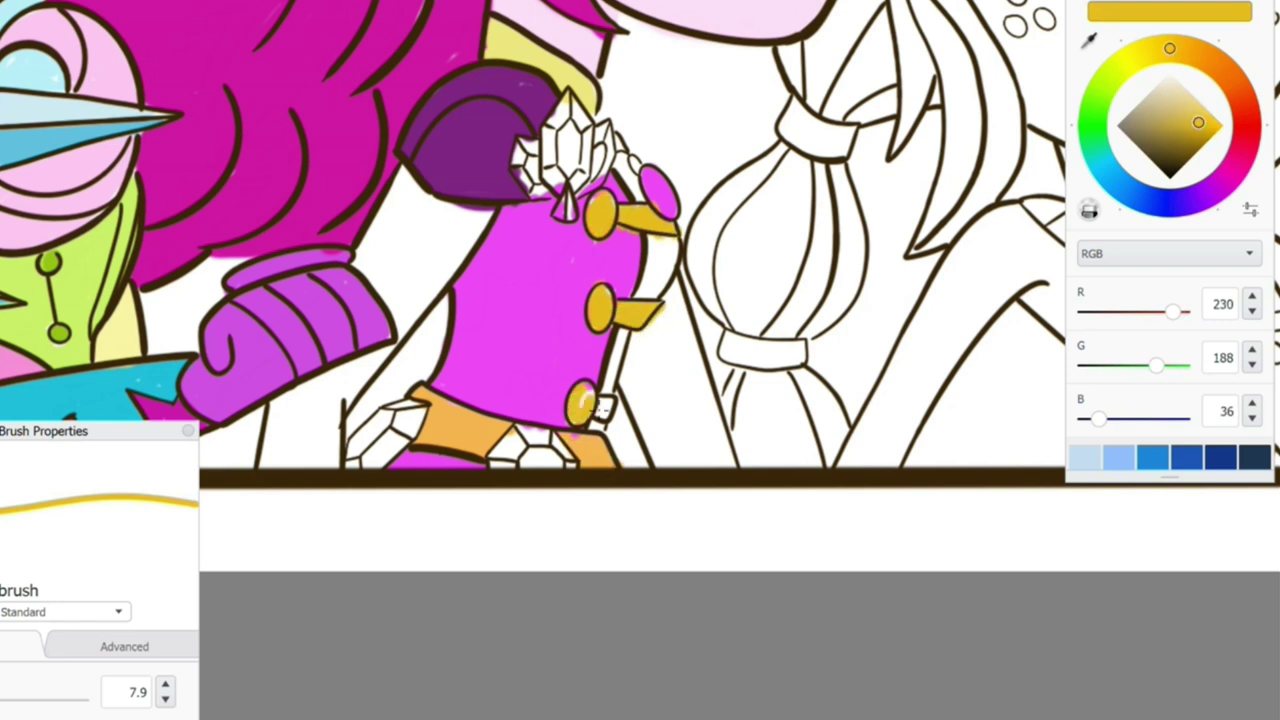
# Step: Paint the bodice's front trim behind the gold tabs pale yellow (RGB 244, 238, 154)
pyautogui.click(1143, 53)
pyautogui.click(1190, 90)
pyautogui.click(1183, 94)
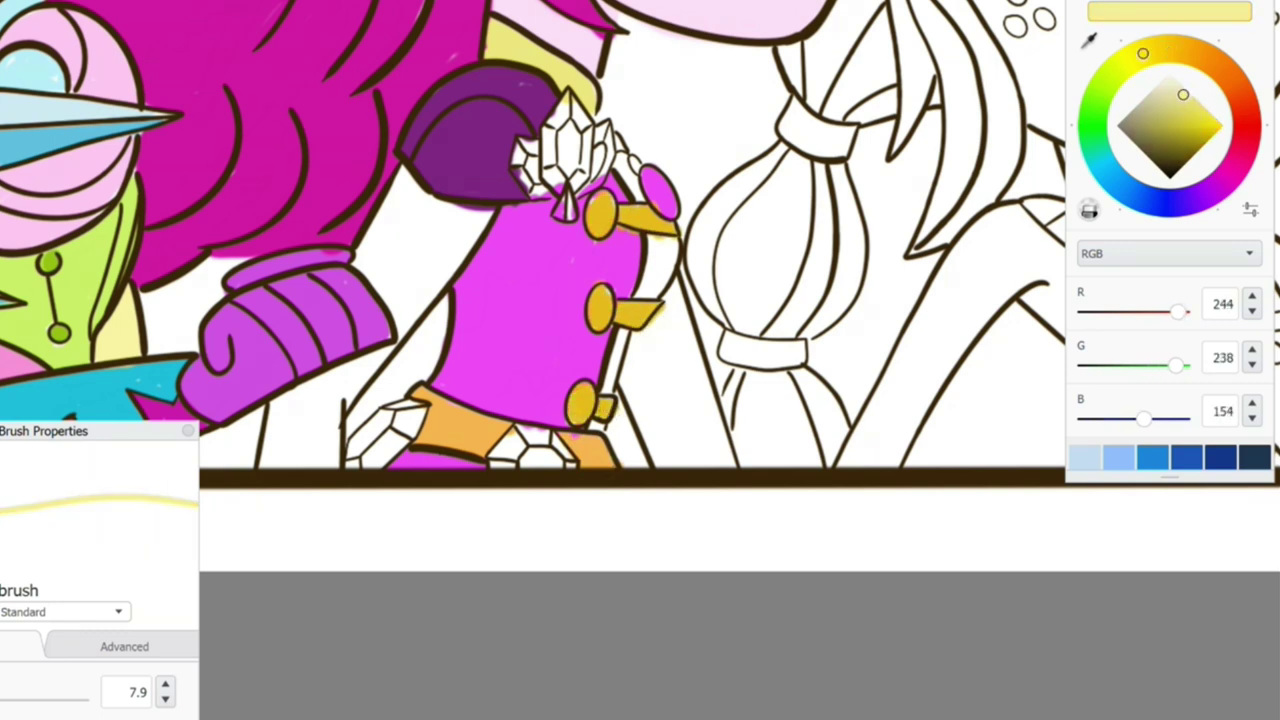
pyautogui.moveTo(648, 292); pyautogui.dragTo(670, 256)
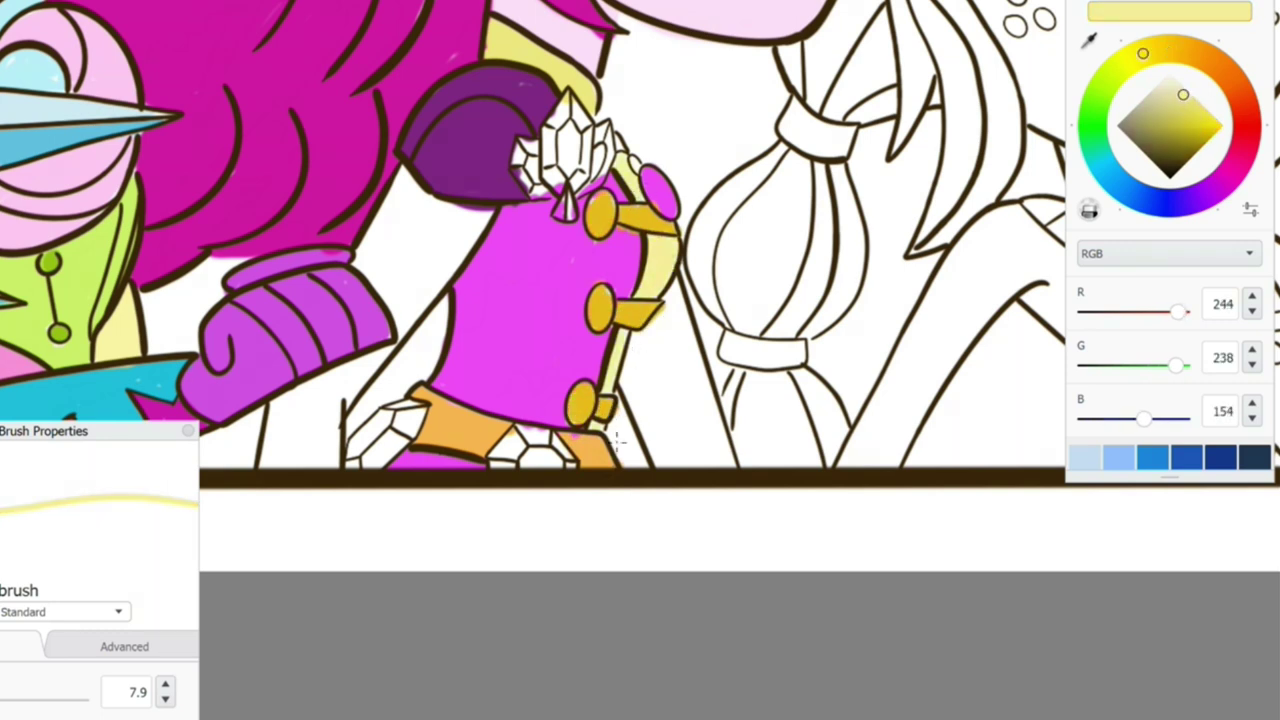
# Step: Paint the fourth character's arms, on both sides of the purple cuff, pale yellow (RGB 244, 238, 154)
pyautogui.moveTo(384, 258); pyautogui.dragTo(362, 265)
pyautogui.moveTo(430, 195)
pyautogui.mouseDown()
pyautogui.moveTo(407, 264)
pyautogui.moveTo(420, 320)
pyautogui.mouseUp()
pyautogui.moveTo(406, 265)
pyautogui.mouseDown()
pyautogui.moveTo(390, 318)
pyautogui.moveTo(556, 230)
pyautogui.mouseUp()
pyautogui.moveTo(430, 342)
pyautogui.mouseDown()
pyautogui.moveTo(457, 389)
pyautogui.moveTo(558, 337)
pyautogui.moveTo(478, 428)
pyautogui.mouseUp()
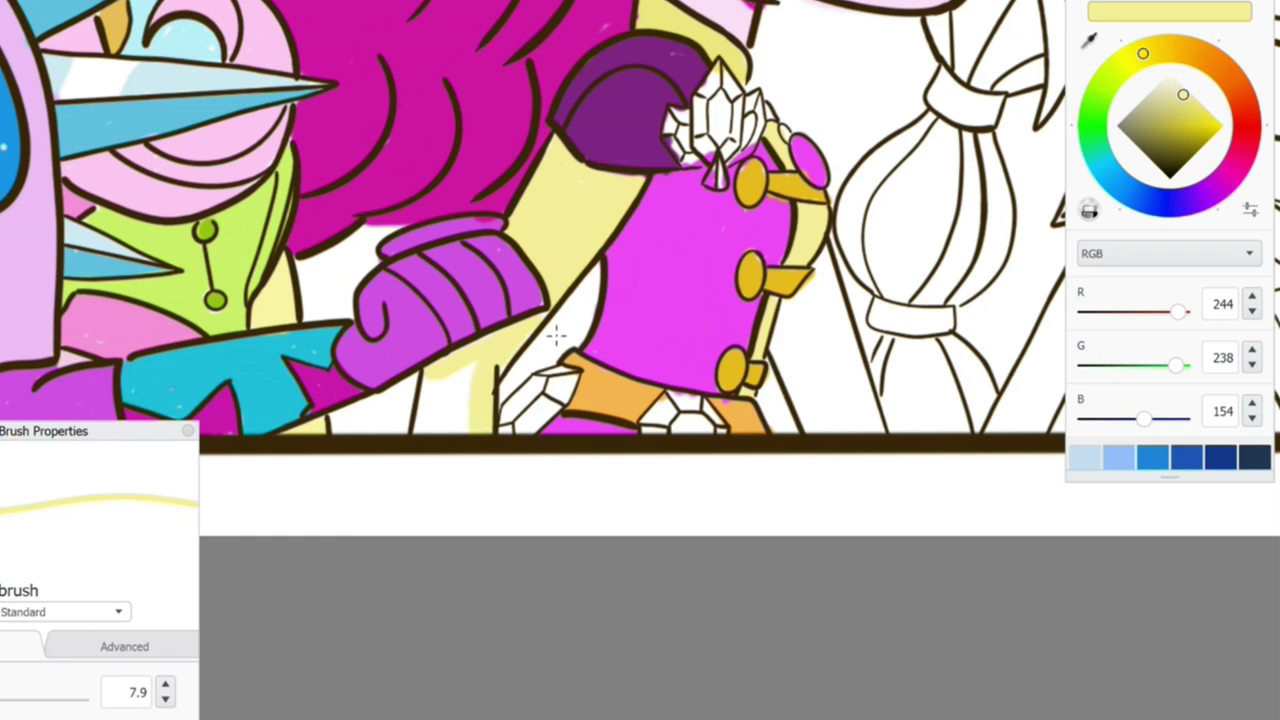
pyautogui.moveTo(470, 365); pyautogui.dragTo(425, 428)
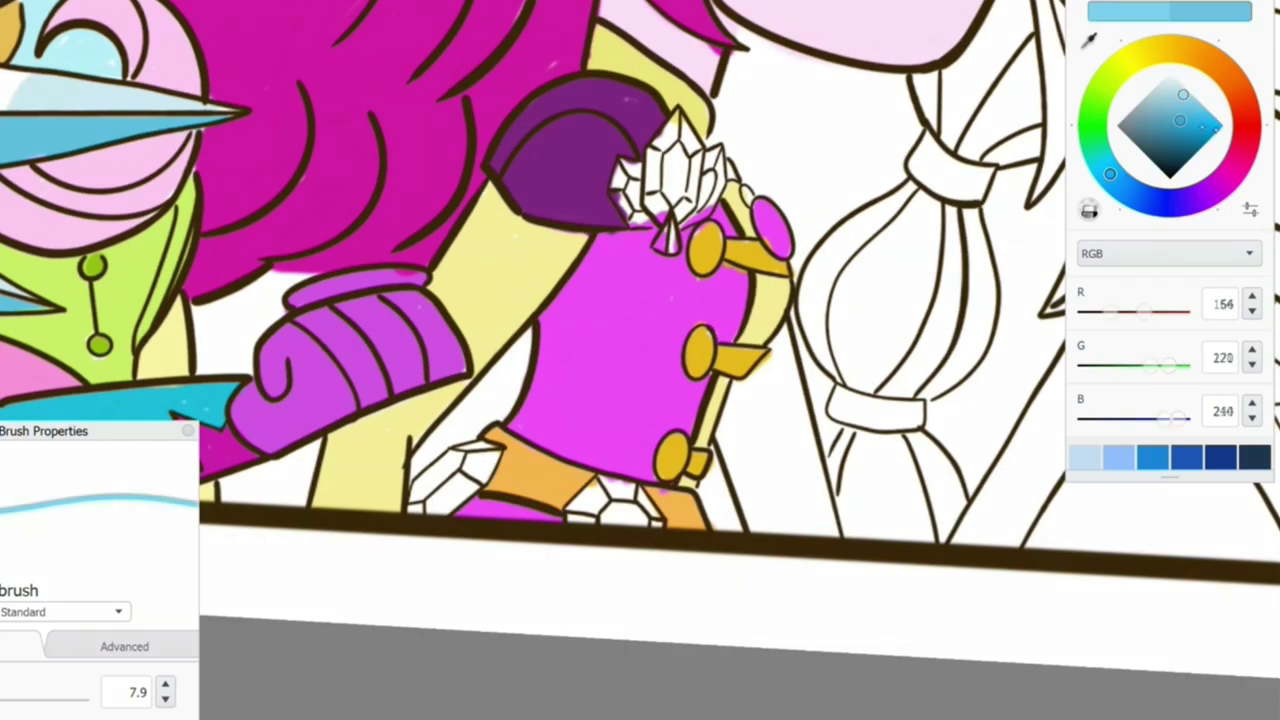
# Step: Colour the fourth character's shoulder crystals with blue lower facets (RGB 82, 175, 209) and lighter blue upper facets
pyautogui.moveTo(615, 192)
pyautogui.mouseDown()
pyautogui.moveTo(640, 215)
pyautogui.moveTo(668, 205)
pyautogui.mouseUp()
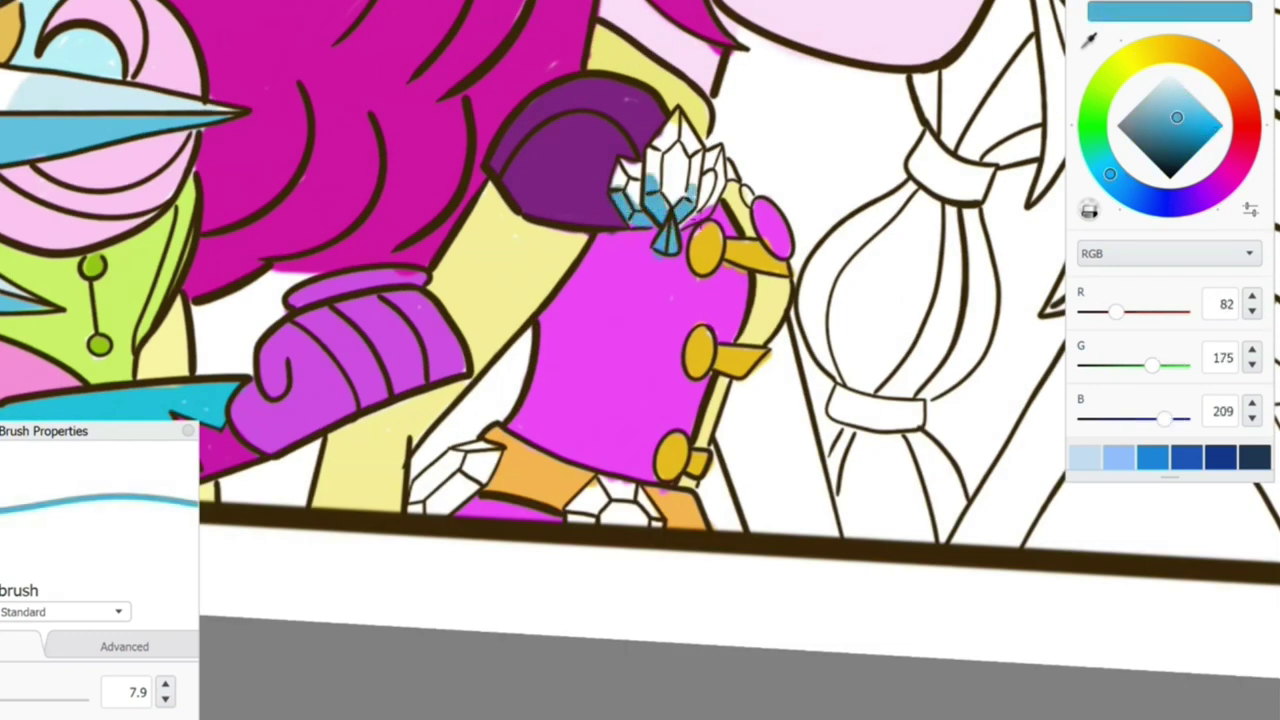
pyautogui.moveTo(1177, 117); pyautogui.dragTo(1197, 103)
pyautogui.moveTo(648, 155)
pyautogui.mouseDown()
pyautogui.moveTo(668, 195)
pyautogui.moveTo(740, 190)
pyautogui.mouseUp()
# Step: Paint the waistband crystals turquoise (RGB 67, 196, 218) and give some of their facets a lighter tint
pyautogui.moveTo(1197, 103)
pyautogui.mouseDown()
pyautogui.moveTo(1177, 81)
pyautogui.moveTo(1185, 118)
pyautogui.mouseUp()
pyautogui.moveTo(460, 478)
pyautogui.mouseDown()
pyautogui.moveTo(430, 505)
pyautogui.moveTo(490, 450)
pyautogui.moveTo(415, 510)
pyautogui.mouseUp()
pyautogui.moveTo(575, 495); pyautogui.dragTo(645, 512)
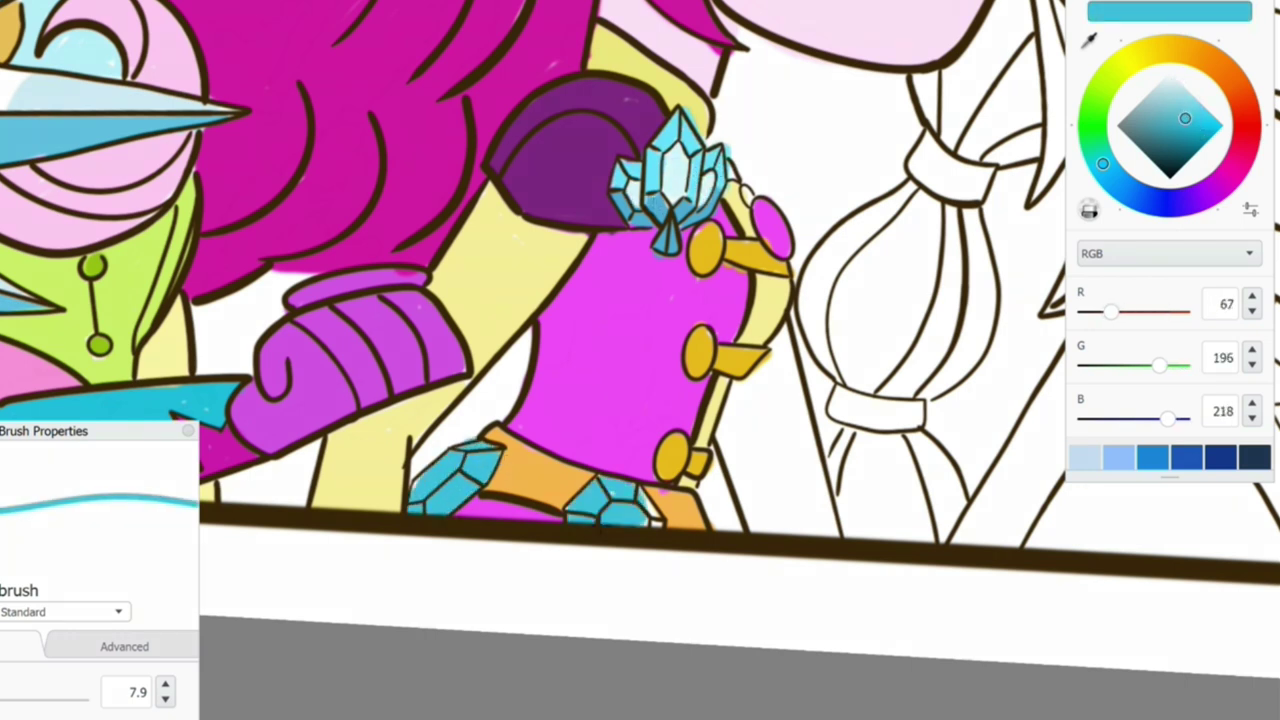
pyautogui.moveTo(1185, 118); pyautogui.dragTo(1169, 80)
pyautogui.click(612, 515)
pyautogui.moveTo(420, 495); pyautogui.dragTo(460, 460)
pyautogui.moveTo(1169, 80); pyautogui.dragTo(1175, 105)
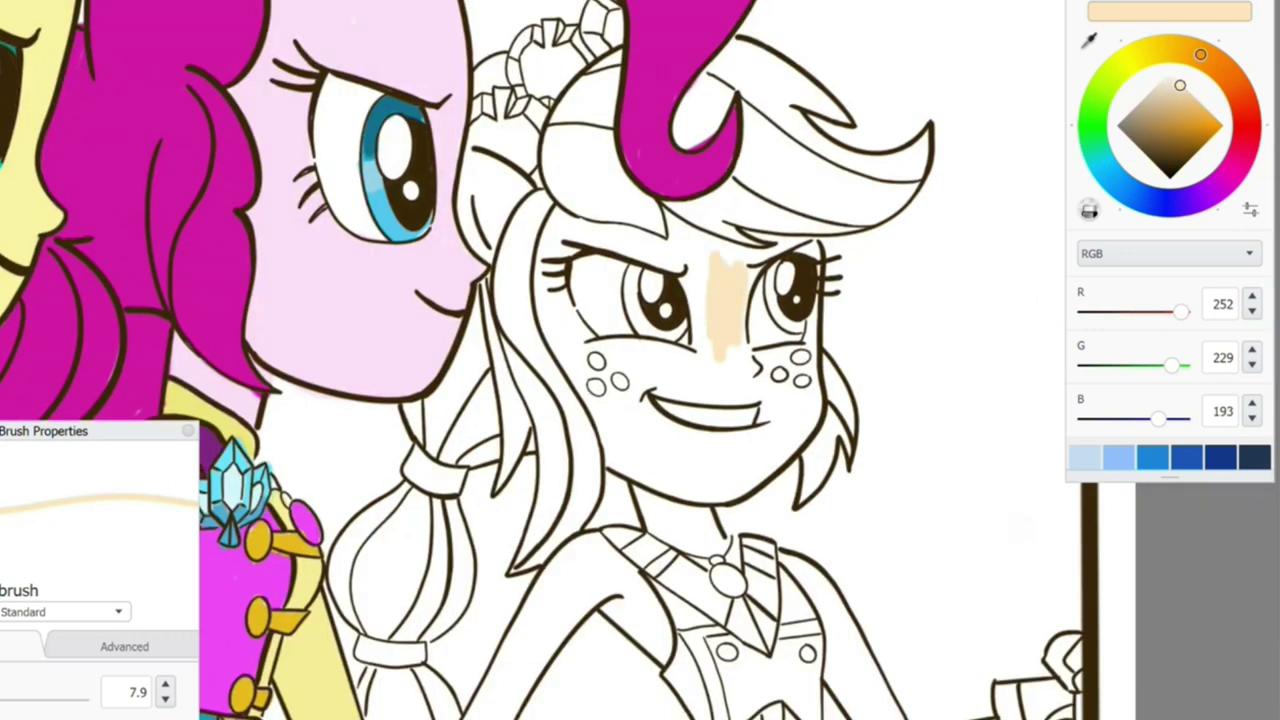
# Step: Fill the fifth character's face around the eyes and mouth with a peach skin tone (RGB 249, 224, 206)
pyautogui.moveTo(698, 258); pyautogui.dragTo(694, 348)
pyautogui.moveTo(720, 230); pyautogui.dragTo(780, 450)
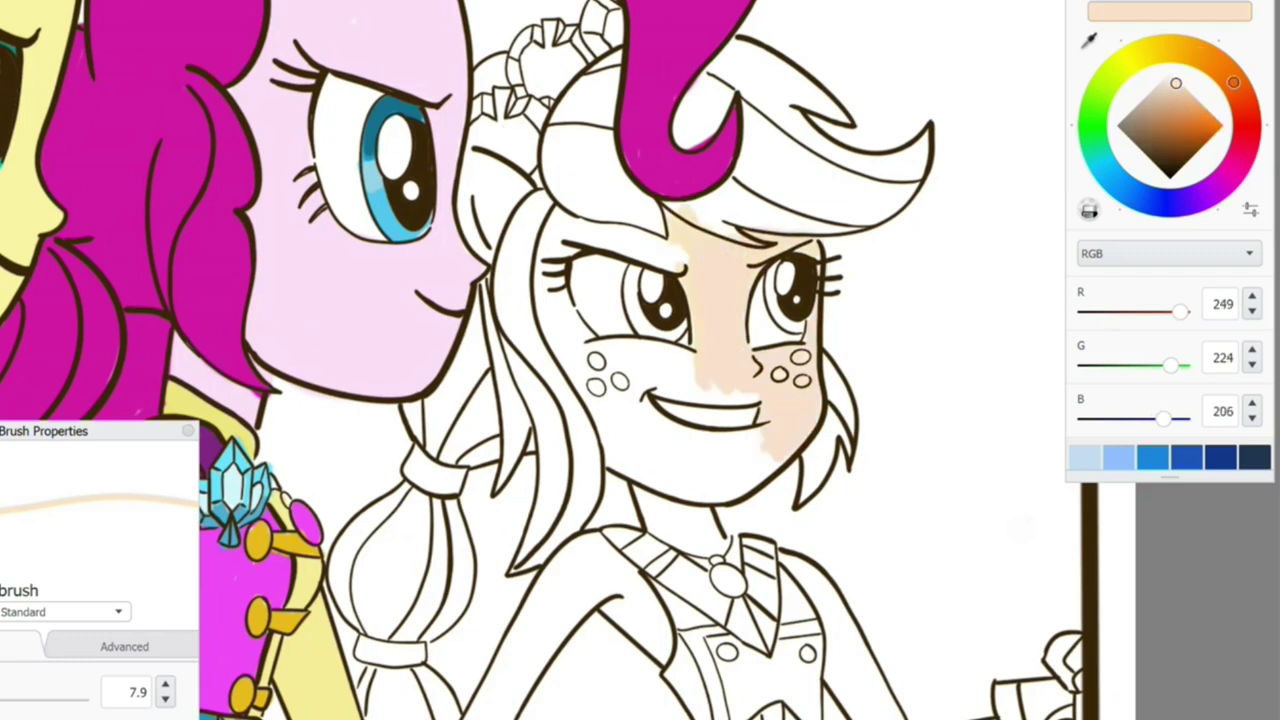
pyautogui.moveTo(668, 230)
pyautogui.mouseDown()
pyautogui.moveTo(650, 255)
pyautogui.moveTo(570, 212)
pyautogui.moveTo(550, 365)
pyautogui.moveTo(594, 348)
pyautogui.mouseUp()
pyautogui.moveTo(604, 260); pyautogui.dragTo(662, 240)
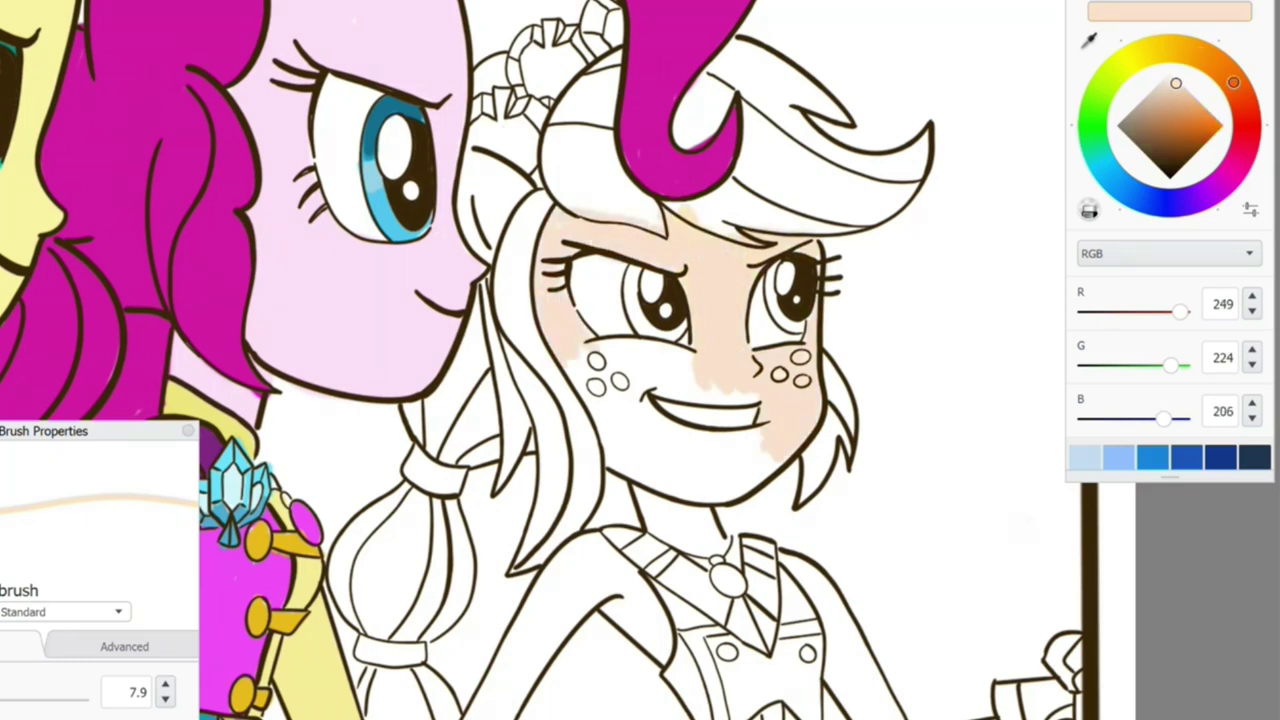
pyautogui.moveTo(470, 410)
pyautogui.mouseDown()
pyautogui.moveTo(550, 460)
pyautogui.moveTo(620, 400)
pyautogui.moveTo(680, 480)
pyautogui.moveTo(600, 530)
pyautogui.moveTo(540, 500)
pyautogui.moveTo(520, 465)
pyautogui.moveTo(470, 500)
pyautogui.mouseUp()
# Step: Paint the fifth character's neck, shoulders and both arms in the same peach skin tone (RGB 249, 224, 206)
pyautogui.moveTo(588, 572); pyautogui.dragTo(698, 535)
pyautogui.moveTo(485, 465)
pyautogui.mouseDown()
pyautogui.moveTo(528, 157)
pyautogui.moveTo(465, 155)
pyautogui.mouseUp()
pyautogui.moveTo(450, 358); pyautogui.dragTo(360, 560)
pyautogui.moveTo(410, 460); pyautogui.dragTo(395, 550)
pyautogui.moveTo(430, 480)
pyautogui.mouseDown()
pyautogui.moveTo(470, 365)
pyautogui.moveTo(500, 420)
pyautogui.moveTo(550, 440)
pyautogui.mouseUp()
pyautogui.moveTo(512, 360); pyautogui.dragTo(562, 440)
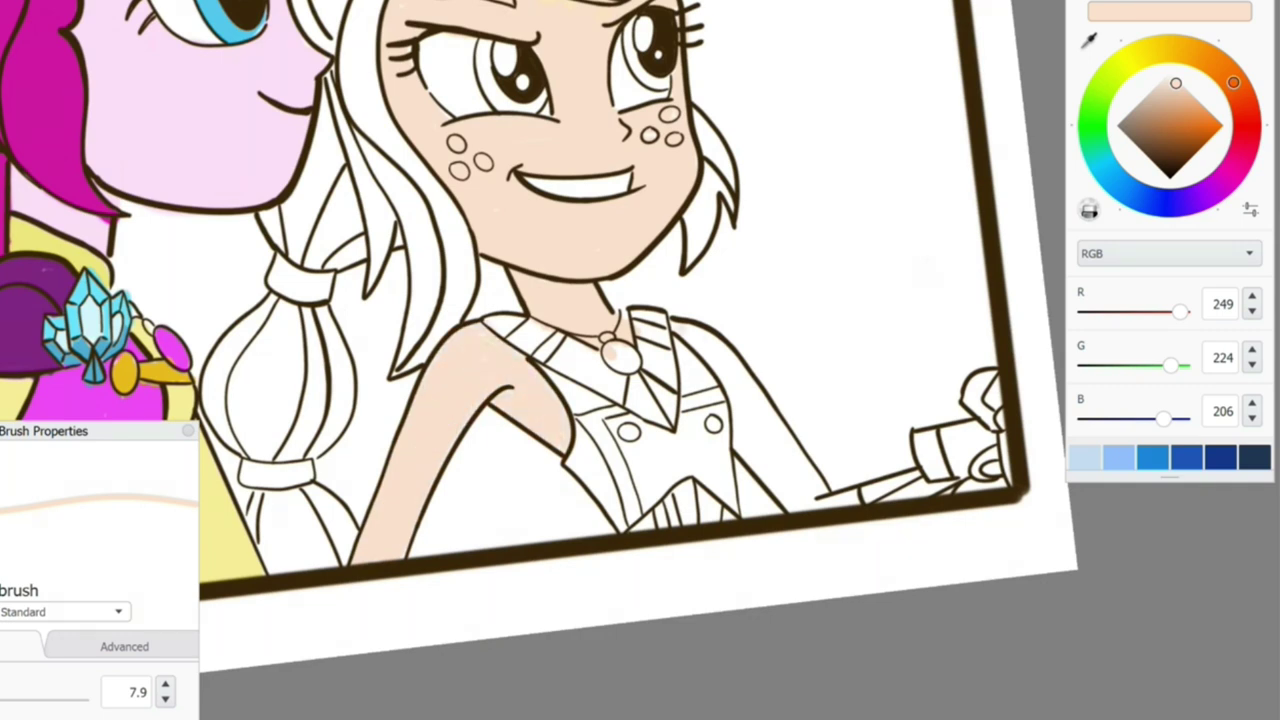
pyautogui.moveTo(690, 330); pyautogui.dragTo(770, 440)
pyautogui.moveTo(720, 380); pyautogui.dragTo(780, 490)
pyautogui.moveTo(680, 330); pyautogui.dragTo(700, 355)
pyautogui.moveTo(770, 450); pyautogui.dragTo(830, 500)
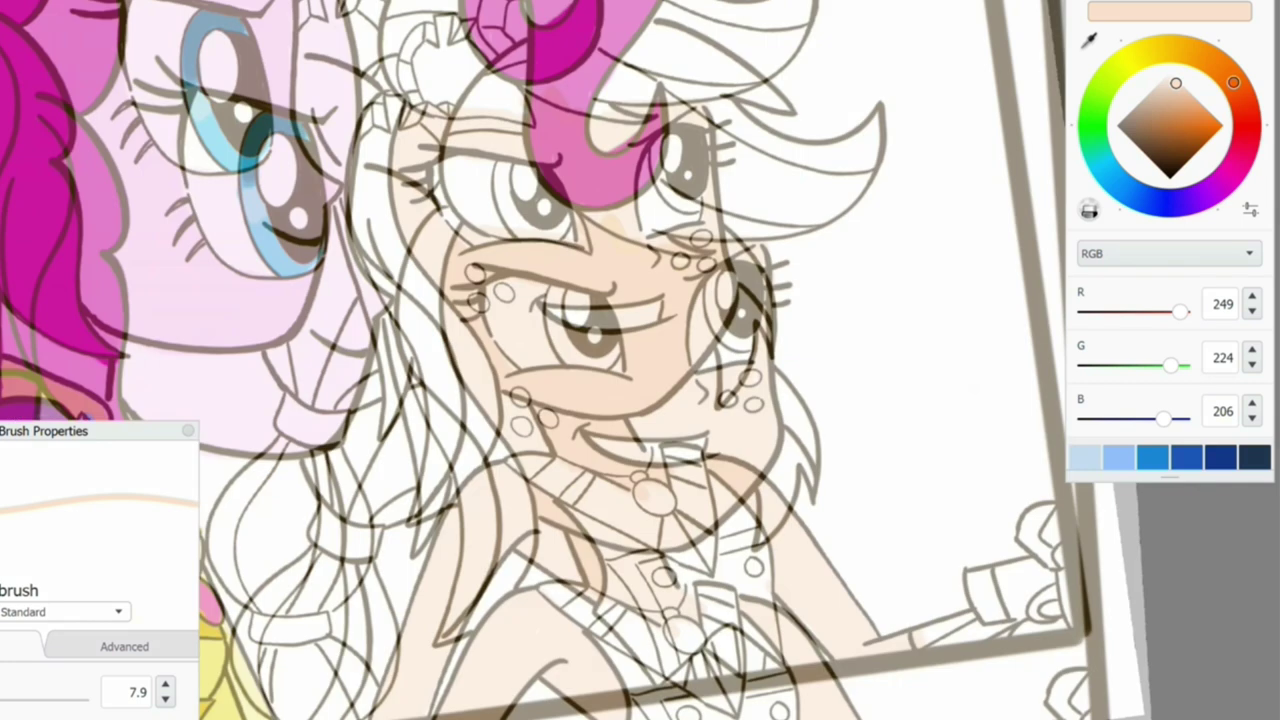
# Step: Colour both irises of the fifth character green (RGB 122, 182, 52), with darker upper parts and light green lower highlights (RGB 195, 239, 143)
pyautogui.moveTo(712, 282); pyautogui.dragTo(724, 296)
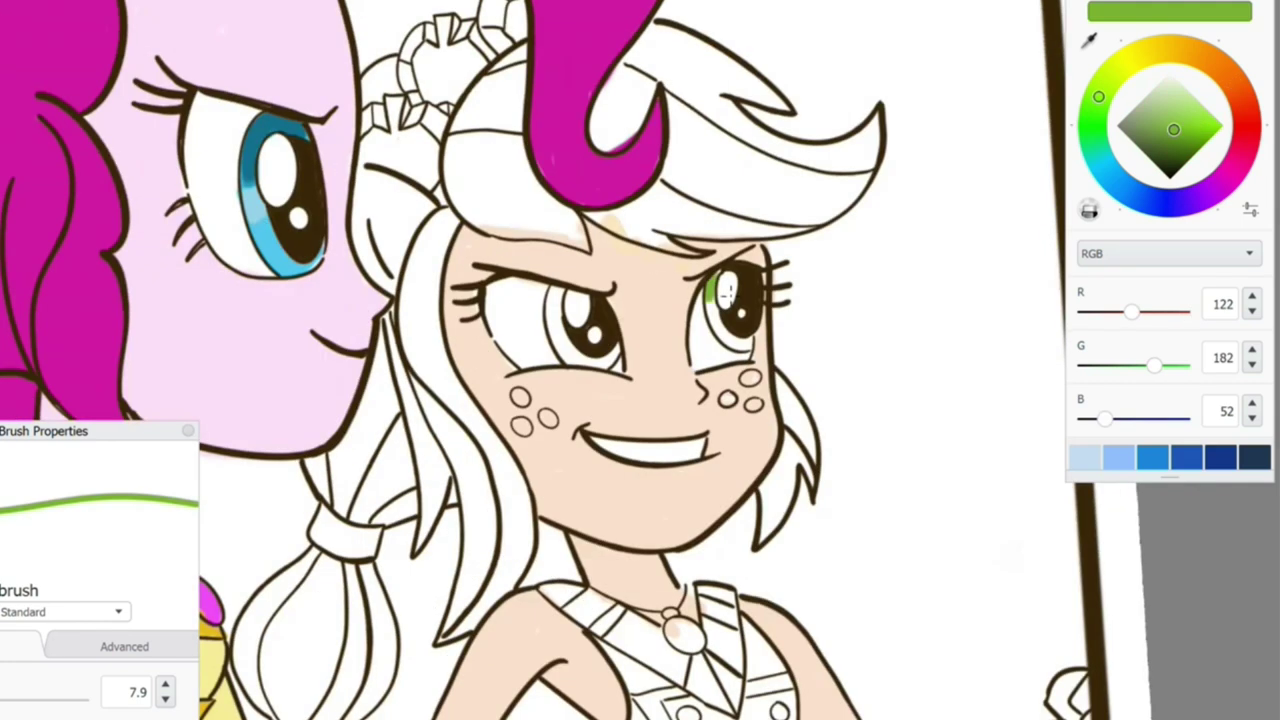
pyautogui.moveTo(552, 288)
pyautogui.mouseDown()
pyautogui.moveTo(556, 332)
pyautogui.moveTo(576, 308)
pyautogui.mouseUp()
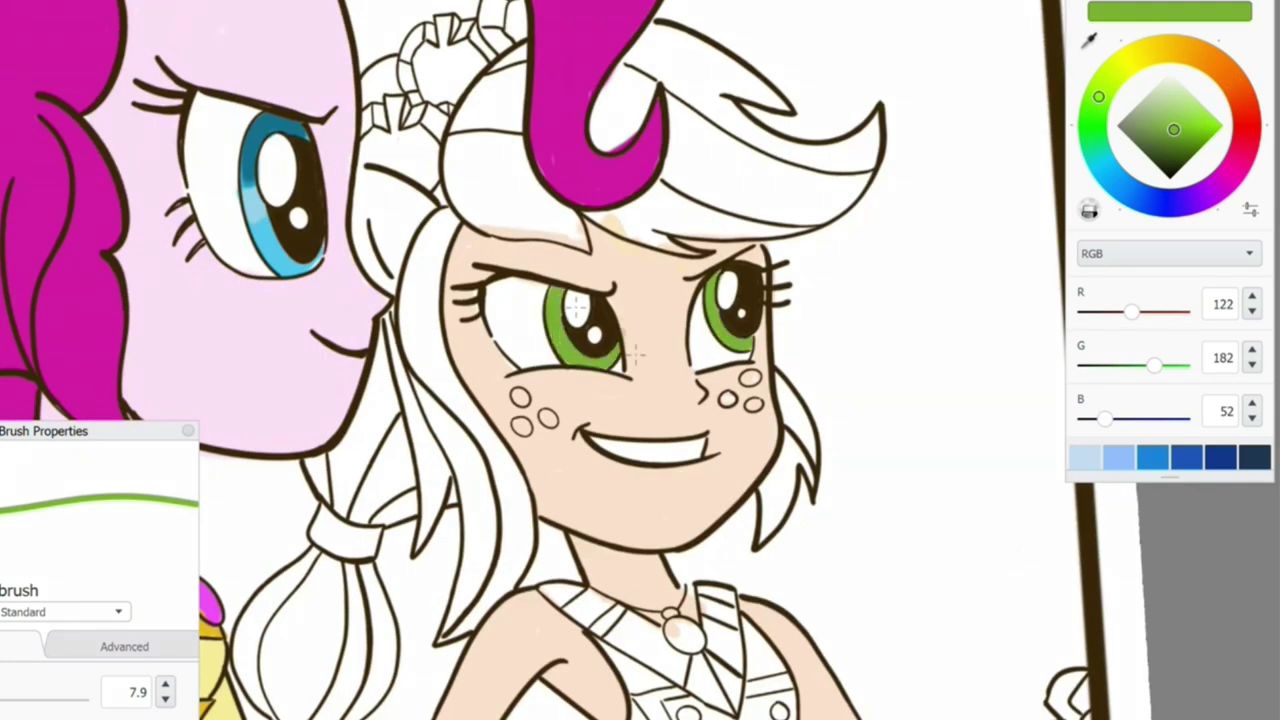
pyautogui.click(1201, 160)
pyautogui.moveTo(712, 276); pyautogui.dragTo(716, 306)
pyautogui.moveTo(556, 288); pyautogui.dragTo(557, 330)
pyautogui.click(1183, 99)
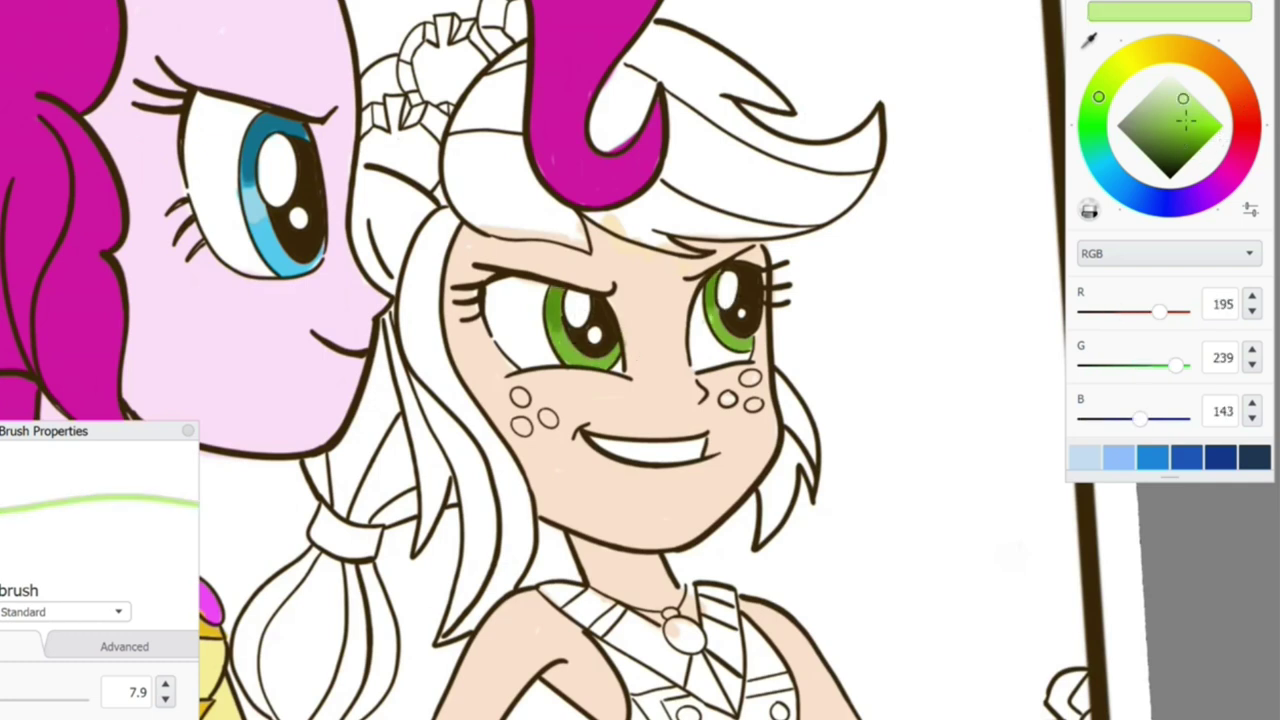
# Step: Fill the fifth character's fringe and the hair locks beside the face with yellow (RGB 246, 248, 104)
pyautogui.click(1129, 60)
pyautogui.click(1196, 105)
pyautogui.moveTo(650, 145)
pyautogui.mouseDown()
pyautogui.moveTo(705, 230)
pyautogui.moveTo(790, 185)
pyautogui.moveTo(748, 195)
pyautogui.mouseUp()
pyautogui.moveTo(845, 205)
pyautogui.mouseDown()
pyautogui.moveTo(825, 245)
pyautogui.moveTo(715, 260)
pyautogui.moveTo(750, 265)
pyautogui.mouseUp()
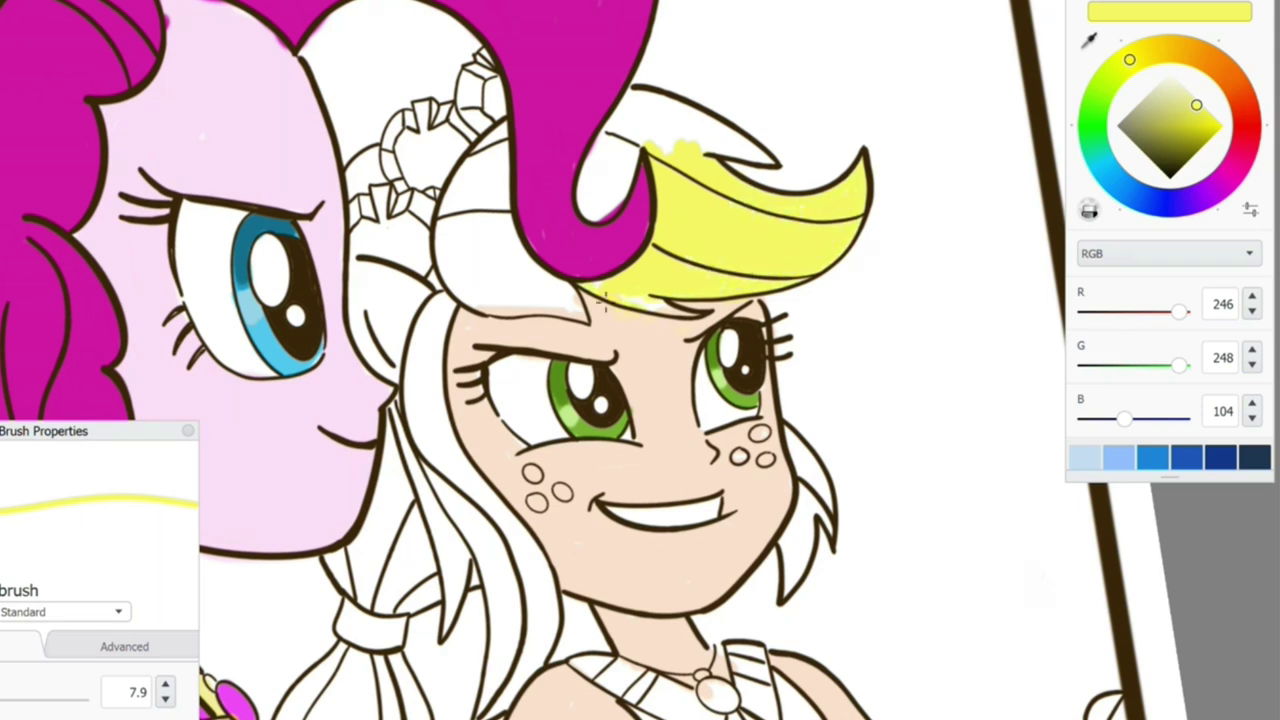
pyautogui.moveTo(703, 160)
pyautogui.mouseDown()
pyautogui.moveTo(715, 135)
pyautogui.moveTo(650, 118)
pyautogui.moveTo(463, 271)
pyautogui.moveTo(480, 150)
pyautogui.moveTo(463, 271)
pyautogui.moveTo(526, 292)
pyautogui.moveTo(574, 282)
pyautogui.mouseUp()
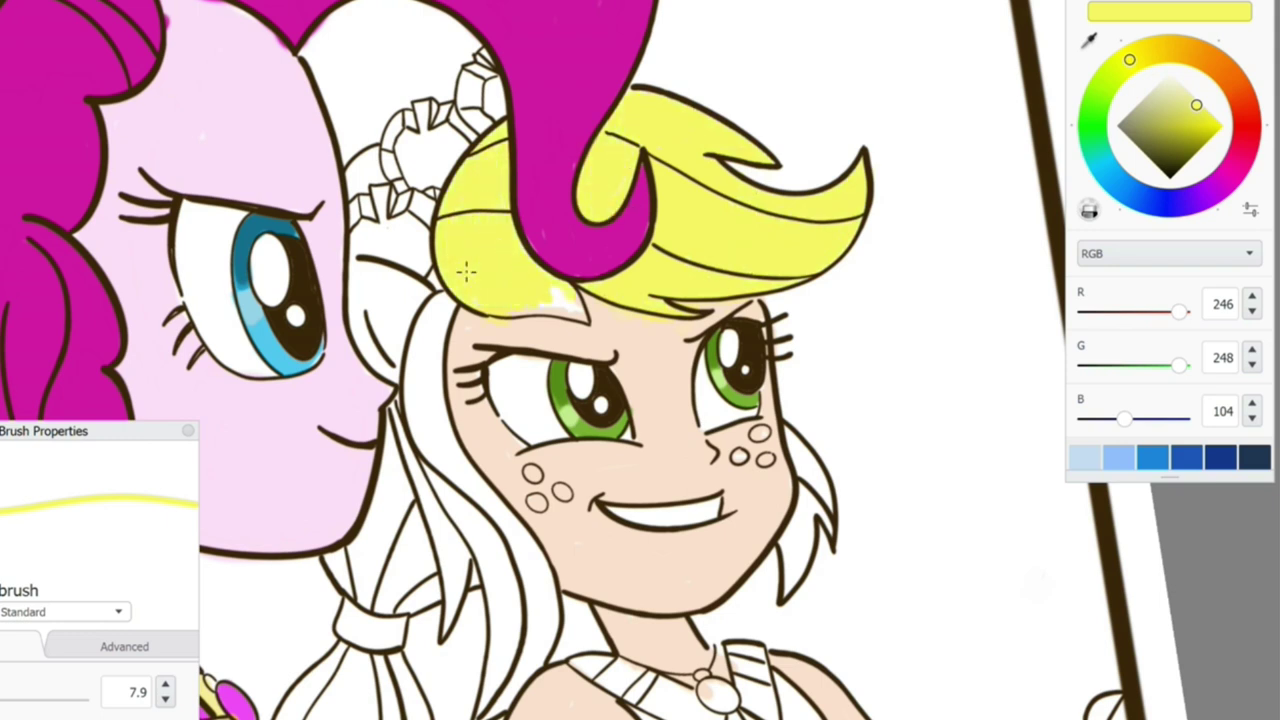
pyautogui.moveTo(805, 445)
pyautogui.mouseDown()
pyautogui.moveTo(812, 515)
pyautogui.moveTo(795, 590)
pyautogui.mouseUp()
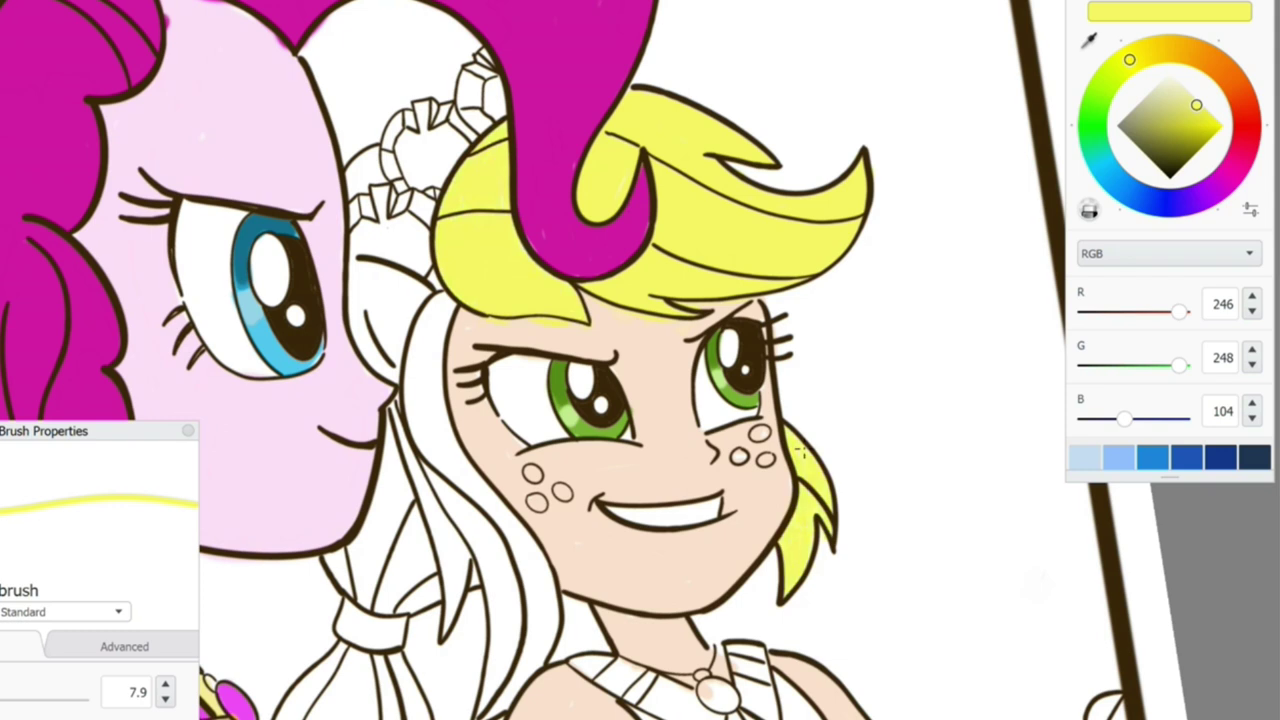
pyautogui.moveTo(440, 300)
pyautogui.mouseDown()
pyautogui.moveTo(440, 550)
pyautogui.moveTo(480, 500)
pyautogui.mouseUp()
# Step: Paint the fifth character's ear with the skin tone sampled from the face and sample the hair yellow again
pyautogui.click(1089, 39)
pyautogui.click(700, 470)
pyautogui.moveTo(400, 185)
pyautogui.mouseDown()
pyautogui.moveTo(405, 240)
pyautogui.moveTo(440, 260)
pyautogui.moveTo(455, 185)
pyautogui.mouseUp()
pyautogui.click(1089, 39)
pyautogui.click(700, 130)
# Step: Fill the remaining long locks, the hair behind the crown and the ponytail with yellow (RGB 245, 248, 104)
pyautogui.moveTo(520, 440)
pyautogui.mouseDown()
pyautogui.moveTo(530, 520)
pyautogui.moveTo(570, 520)
pyautogui.moveTo(535, 580)
pyautogui.mouseUp()
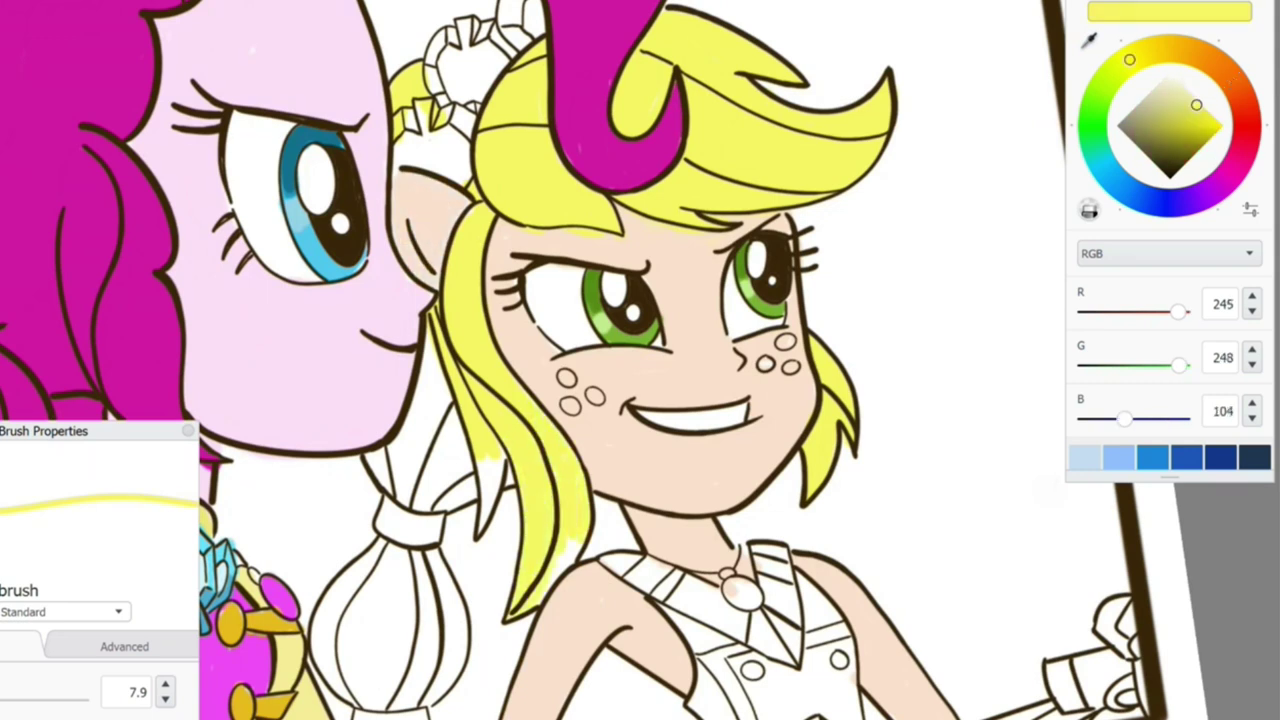
pyautogui.moveTo(640, 450); pyautogui.dragTo(730, 255)
pyautogui.moveTo(540, 330)
pyautogui.mouseDown()
pyautogui.moveTo(482, 205)
pyautogui.moveTo(476, 145)
pyautogui.mouseUp()
pyautogui.moveTo(440, 265); pyautogui.dragTo(465, 300)
pyautogui.moveTo(445, 365)
pyautogui.mouseDown()
pyautogui.moveTo(405, 420)
pyautogui.moveTo(430, 545)
pyautogui.mouseUp()
pyautogui.moveTo(410, 400); pyautogui.dragTo(480, 480)
pyautogui.moveTo(498, 360)
pyautogui.mouseDown()
pyautogui.moveTo(525, 455)
pyautogui.moveTo(505, 530)
pyautogui.moveTo(430, 500)
pyautogui.mouseUp()
pyautogui.moveTo(452, 582)
pyautogui.mouseDown()
pyautogui.moveTo(445, 660)
pyautogui.moveTo(500, 600)
pyautogui.moveTo(550, 620)
pyautogui.moveTo(488, 660)
pyautogui.mouseUp()
# Step: Colour the two bands around the fifth character's ponytail green
pyautogui.moveTo(1129, 60); pyautogui.dragTo(1098, 96)
pyautogui.moveTo(1196, 105); pyautogui.dragTo(1195, 128)
pyautogui.moveTo(444, 346); pyautogui.dragTo(512, 346)
pyautogui.moveTo(422, 560); pyautogui.dragTo(505, 550)
# Step: Paint the gem ornaments in the fifth character's hair bright green (RGB 115, 236, 29)
pyautogui.scroll(-2, 640, 360)
pyautogui.moveTo(540, 420)
pyautogui.mouseDown()
pyautogui.moveTo(585, 465)
pyautogui.moveTo(605, 400)
pyautogui.moveTo(655, 330)
pyautogui.moveTo(620, 285)
pyautogui.moveTo(678, 306)
pyautogui.moveTo(735, 272)
pyautogui.moveTo(722, 240)
pyautogui.moveTo(750, 210)
pyautogui.moveTo(740, 305)
pyautogui.mouseUp()
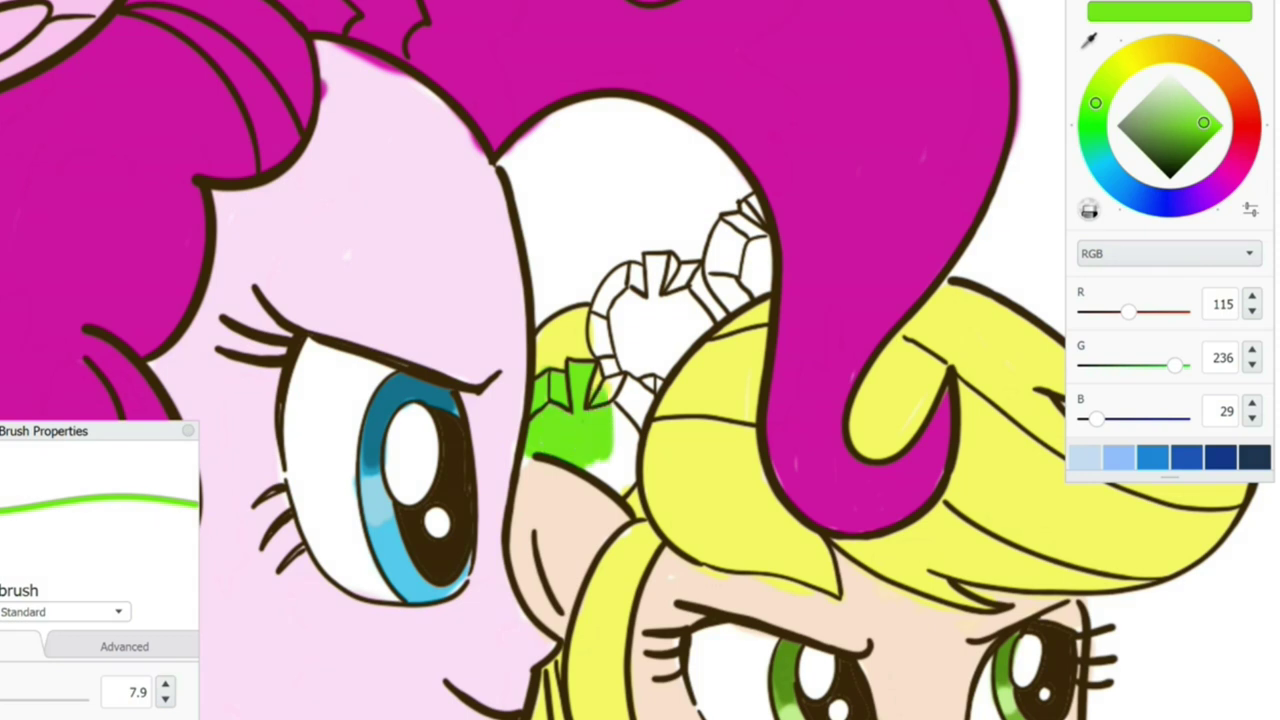
pyautogui.moveTo(595, 470); pyautogui.dragTo(625, 480)
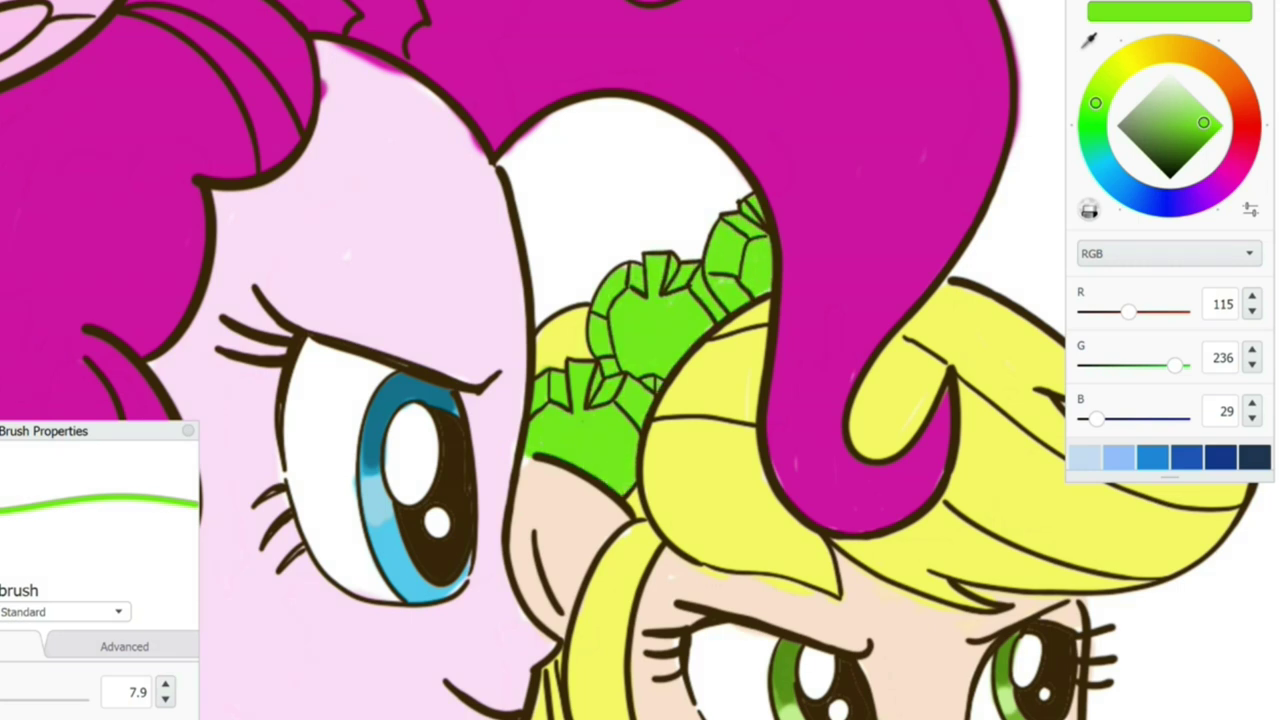
# Step: Fill both halves of the fifth character's pointed collar with gold
pyautogui.scroll(-3, 640, 360)
pyautogui.scroll(-5, 640, 360)
pyautogui.click(1156, 50)
pyautogui.moveTo(725, 372)
pyautogui.mouseDown()
pyautogui.moveTo(760, 460)
pyautogui.moveTo(770, 550)
pyautogui.mouseUp()
pyautogui.moveTo(760, 450); pyautogui.dragTo(778, 535)
pyautogui.moveTo(745, 475)
pyautogui.mouseDown()
pyautogui.moveTo(680, 505)
pyautogui.moveTo(600, 440)
pyautogui.moveTo(680, 425)
pyautogui.moveTo(530, 370)
pyautogui.mouseUp()
pyautogui.moveTo(560, 410)
pyautogui.mouseDown()
pyautogui.moveTo(510, 368)
pyautogui.moveTo(590, 368)
pyautogui.mouseUp()
pyautogui.moveTo(708, 460); pyautogui.dragTo(725, 470)
# Step: Colour the pendant and its small top bead at the collar red
pyautogui.click(1247, 118)
pyautogui.click(1187, 121)
pyautogui.moveTo(678, 418); pyautogui.dragTo(705, 455)
# Step: Add pale cream stripes across the collar and paint facets at its point light gold (RGB 240, 224, 81)
pyautogui.click(1226, 62)
pyautogui.moveTo(525, 405); pyautogui.dragTo(585, 370)
pyautogui.moveTo(728, 395); pyautogui.dragTo(778, 420)
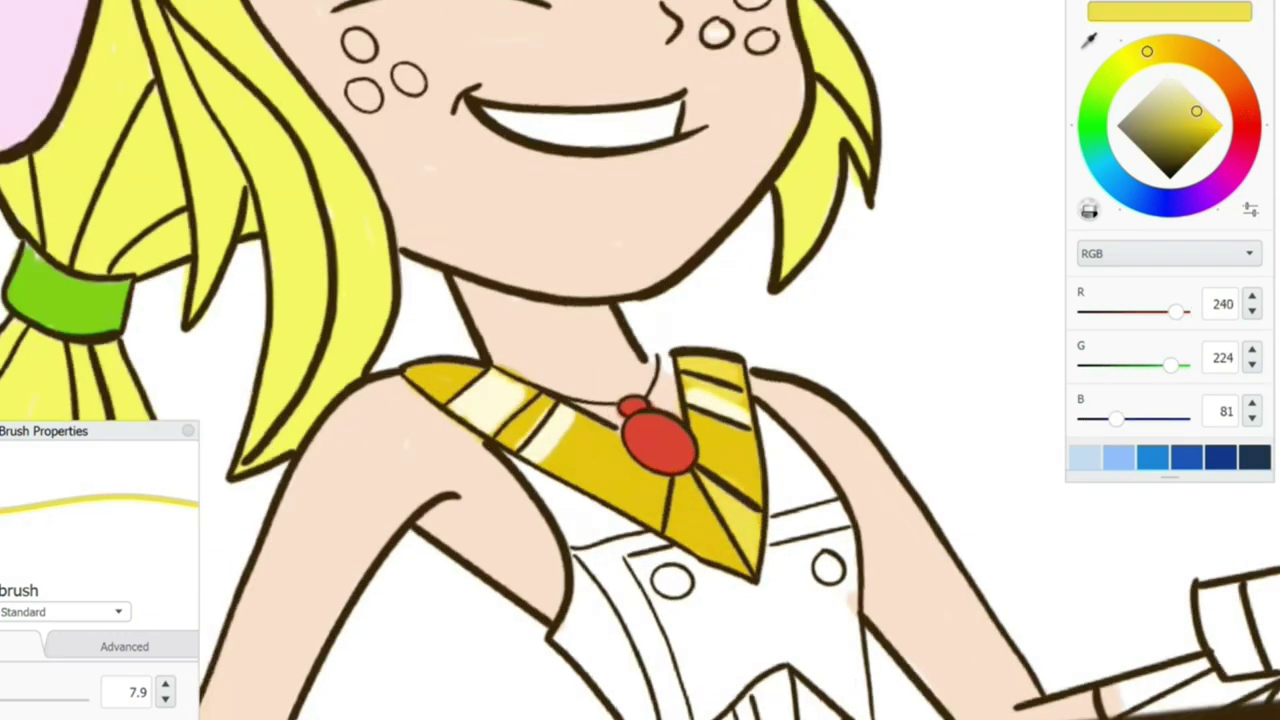
# Step: Fill the fifth character's bodice with teal and paint its trim strips light teal
pyautogui.scroll(-3, 640, 360)
pyautogui.click(1096, 150)
pyautogui.click(1196, 111)
pyautogui.moveTo(1196, 111); pyautogui.dragTo(1171, 128)
pyautogui.moveTo(700, 415)
pyautogui.mouseDown()
pyautogui.moveTo(715, 285)
pyautogui.moveTo(750, 320)
pyautogui.moveTo(720, 370)
pyautogui.moveTo(760, 380)
pyautogui.moveTo(745, 510)
pyautogui.mouseUp()
pyautogui.moveTo(715, 380)
pyautogui.mouseDown()
pyautogui.moveTo(690, 460)
pyautogui.moveTo(615, 420)
pyautogui.moveTo(660, 385)
pyautogui.moveTo(590, 360)
pyautogui.moveTo(650, 410)
pyautogui.mouseUp()
pyautogui.moveTo(515, 415)
pyautogui.mouseDown()
pyautogui.moveTo(585, 520)
pyautogui.moveTo(495, 268)
pyautogui.moveTo(595, 335)
pyautogui.moveTo(585, 425)
pyautogui.mouseUp()
pyautogui.keyDown('alt'); pyautogui.click(735, 345); pyautogui.keyUp('alt')
pyautogui.moveTo(600, 360); pyautogui.dragTo(590, 455)
# Step: Paint the pleated waist panel gold (RGB 228, 196, 17) with cream stripes and the two bodice buttons soft gold (RGB 232, 198, 84)
pyautogui.moveTo(578, 410)
pyautogui.mouseDown()
pyautogui.moveTo(608, 512)
pyautogui.moveTo(700, 515)
pyautogui.moveTo(690, 475)
pyautogui.moveTo(733, 498)
pyautogui.mouseUp()
pyautogui.keyDown('alt'); pyautogui.click(650, 300); pyautogui.keyUp('alt')
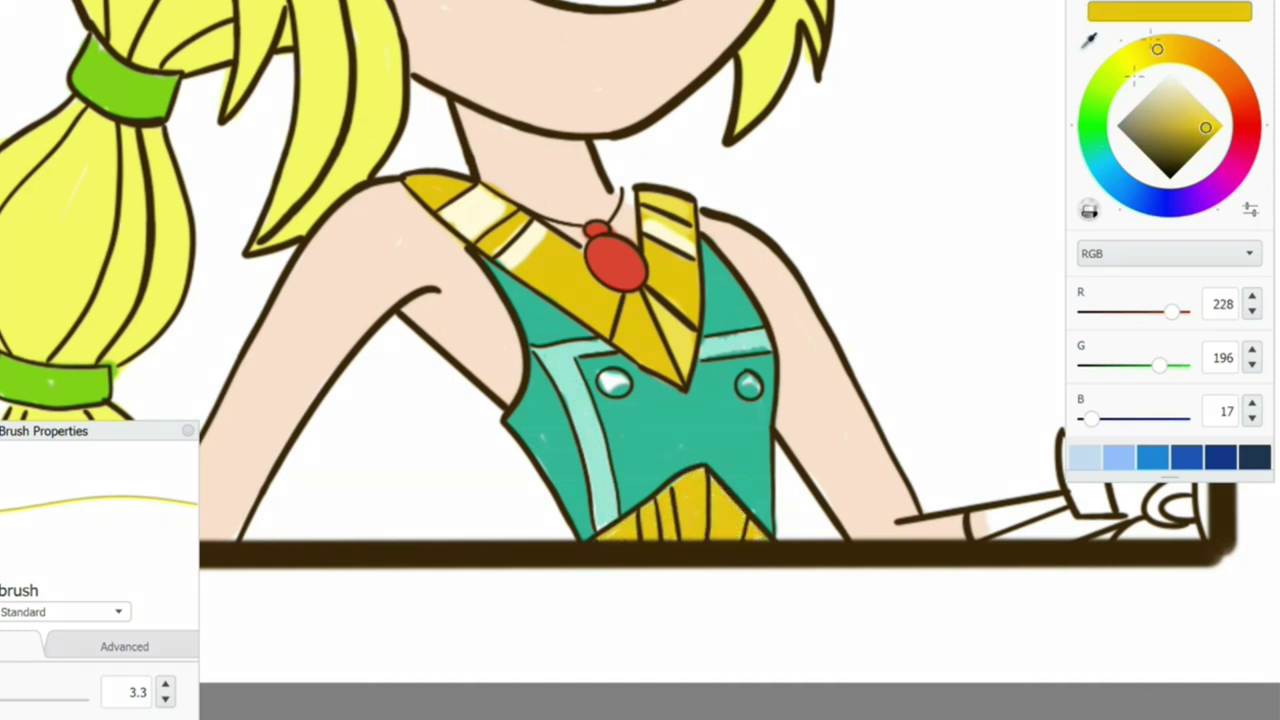
pyautogui.keyDown('alt'); pyautogui.click(472, 210); pyautogui.keyUp('alt')
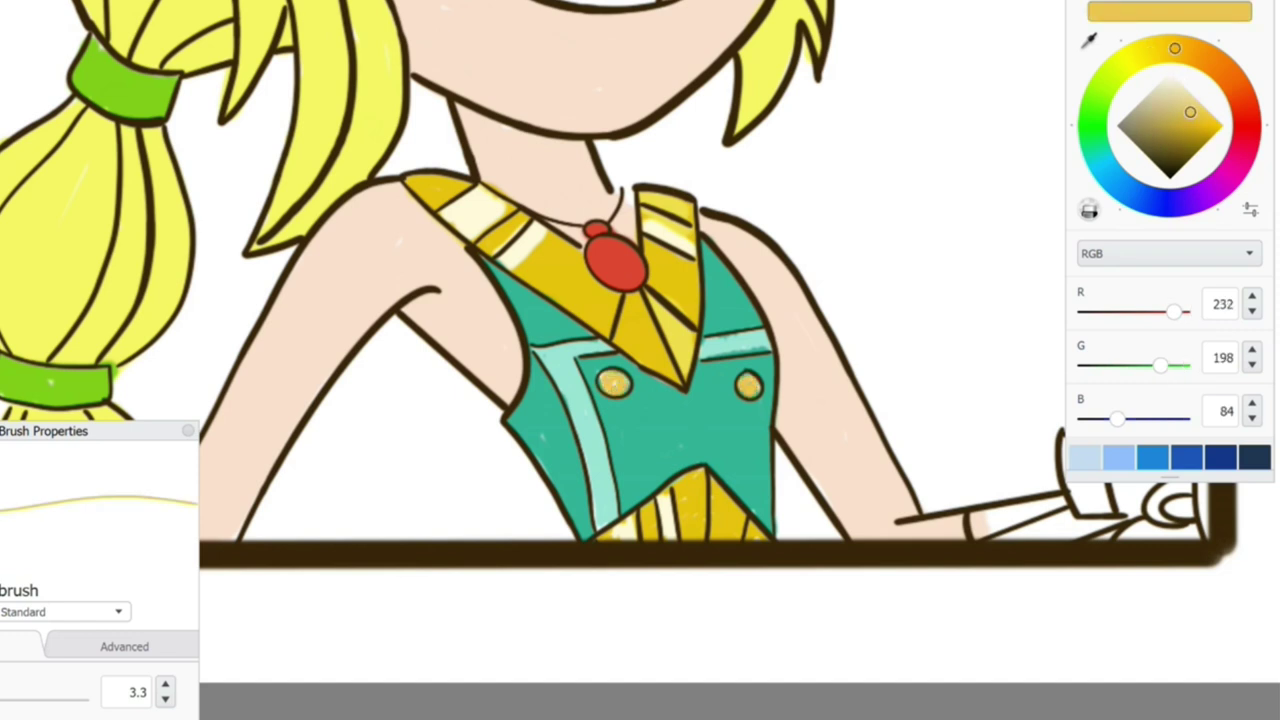
# Step: Colour the fifth character's wrist cuff and glove brown (RGB 142, 88, 52) with the brush size at 8.5
pyautogui.moveTo(754, 430)
pyautogui.mouseDown()
pyautogui.moveTo(770, 461)
pyautogui.moveTo(828, 454)
pyautogui.mouseUp()
pyautogui.press(']')
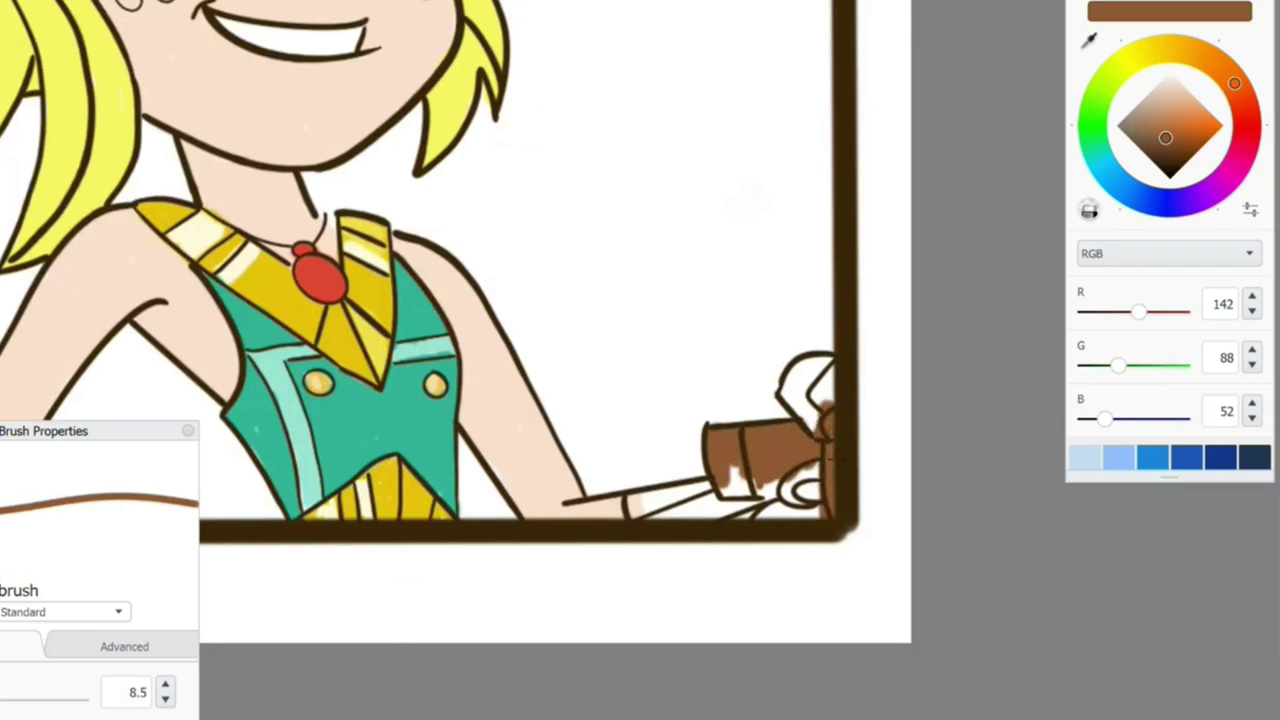
pyautogui.moveTo(758, 484); pyautogui.dragTo(806, 510)
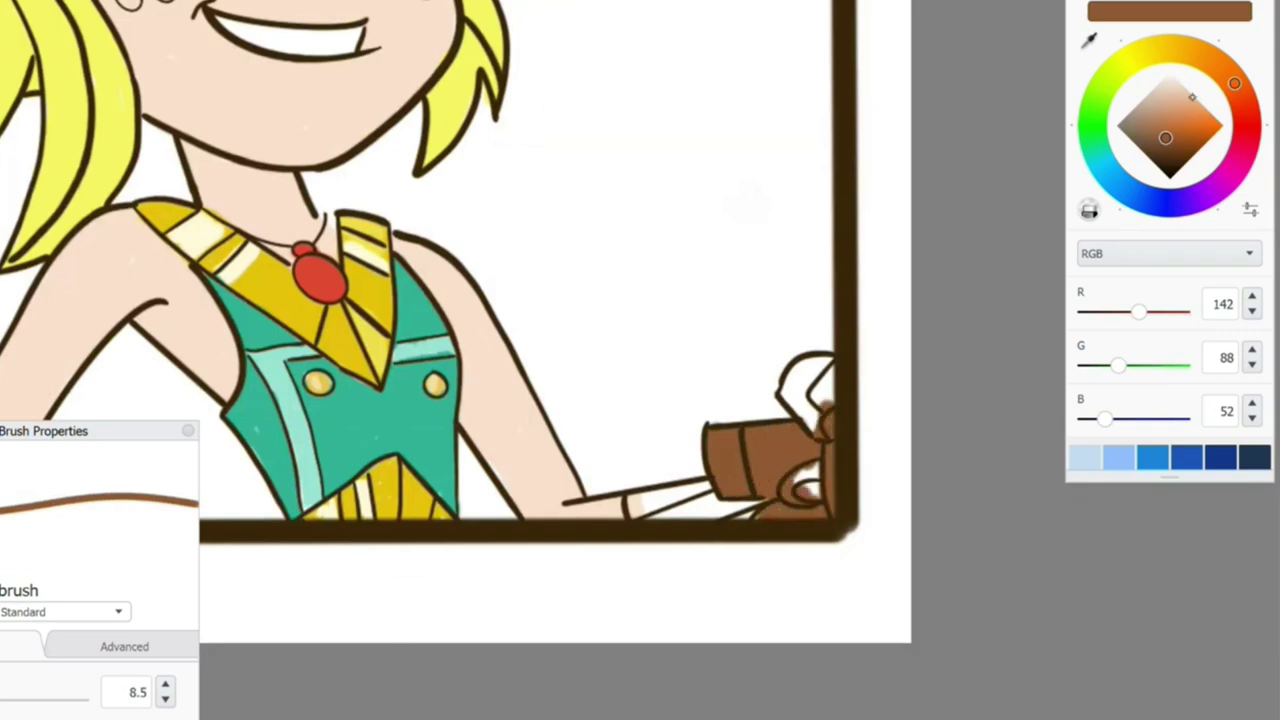
# Step: Fill the forearm sleeve next to the brown cuff with light green (RGB 191, 235, 102)
pyautogui.click(1101, 88)
pyautogui.click(1188, 107)
pyautogui.moveTo(638, 510); pyautogui.dragTo(690, 502)
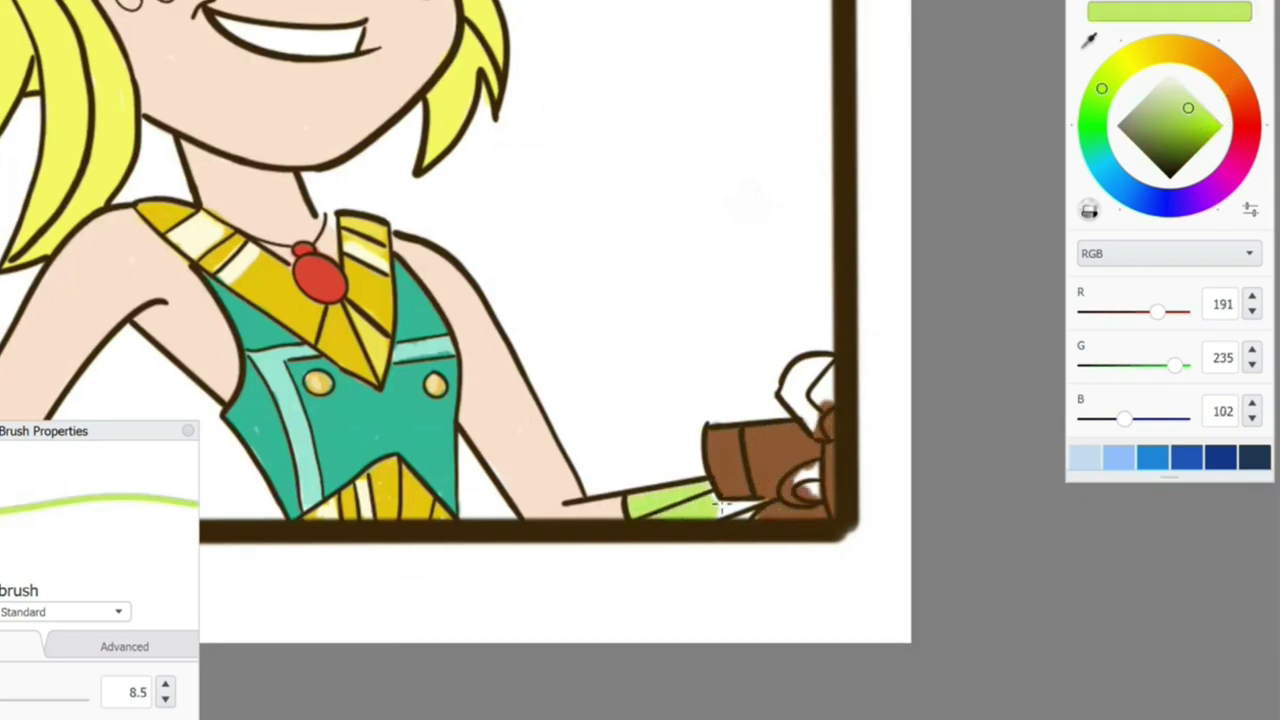
# Step: Paint the fingers above the brown glove light orange-tan and touch up the cuff
pyautogui.click(1235, 83)
pyautogui.click(1177, 98)
pyautogui.moveTo(800, 365)
pyautogui.mouseDown()
pyautogui.moveTo(796, 390)
pyautogui.moveTo(830, 440)
pyautogui.mouseUp()
pyautogui.moveTo(710, 440); pyautogui.dragTo(730, 452)
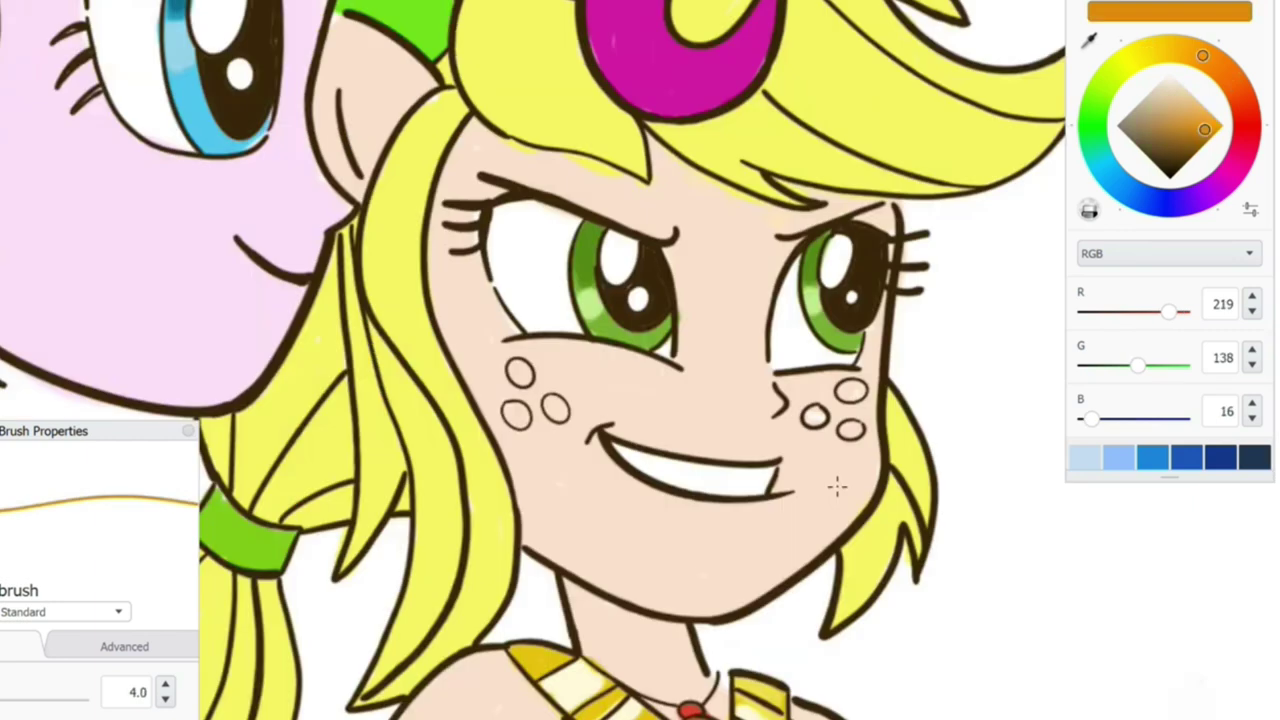
# Step: Colour the freckles on both of the fifth character's cheeks pale cream (RGB 255, 241, 220)
pyautogui.keyDown('alt'); pyautogui.click(866, 403); pyautogui.keyUp('alt')
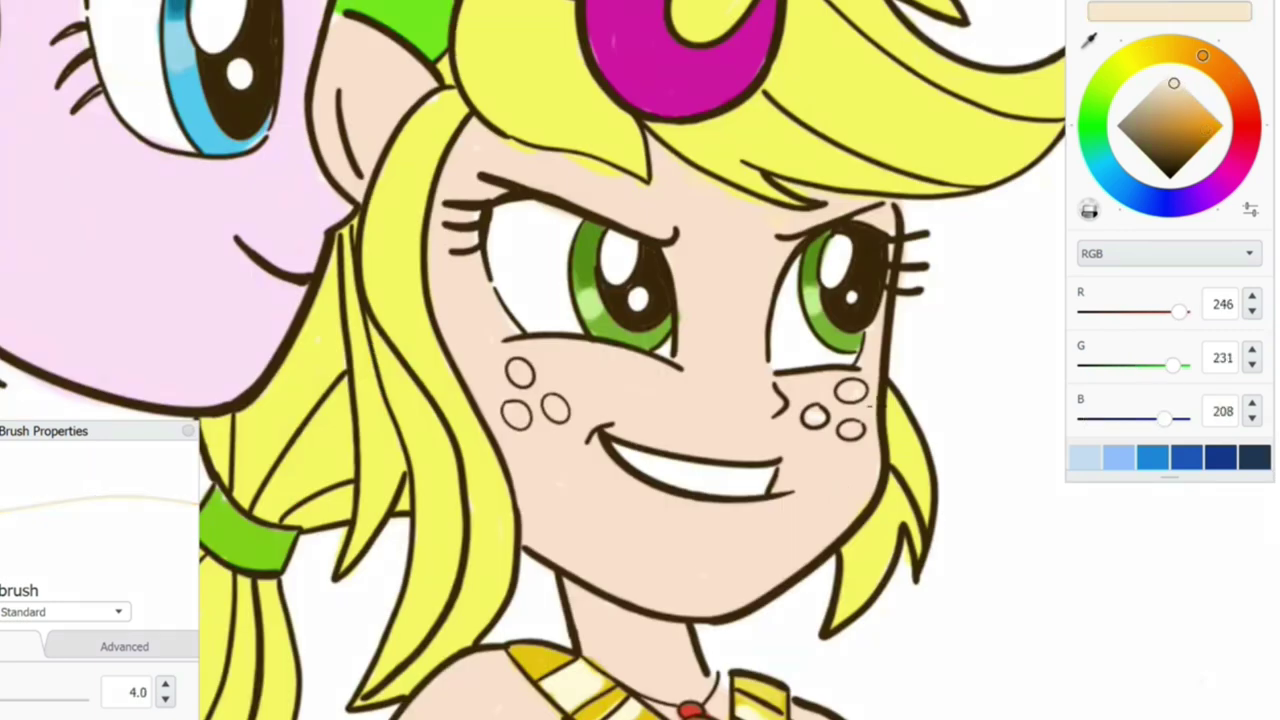
pyautogui.click(1164, 76)
pyautogui.keyDown('alt'); pyautogui.click(878, 425); pyautogui.keyUp('alt')
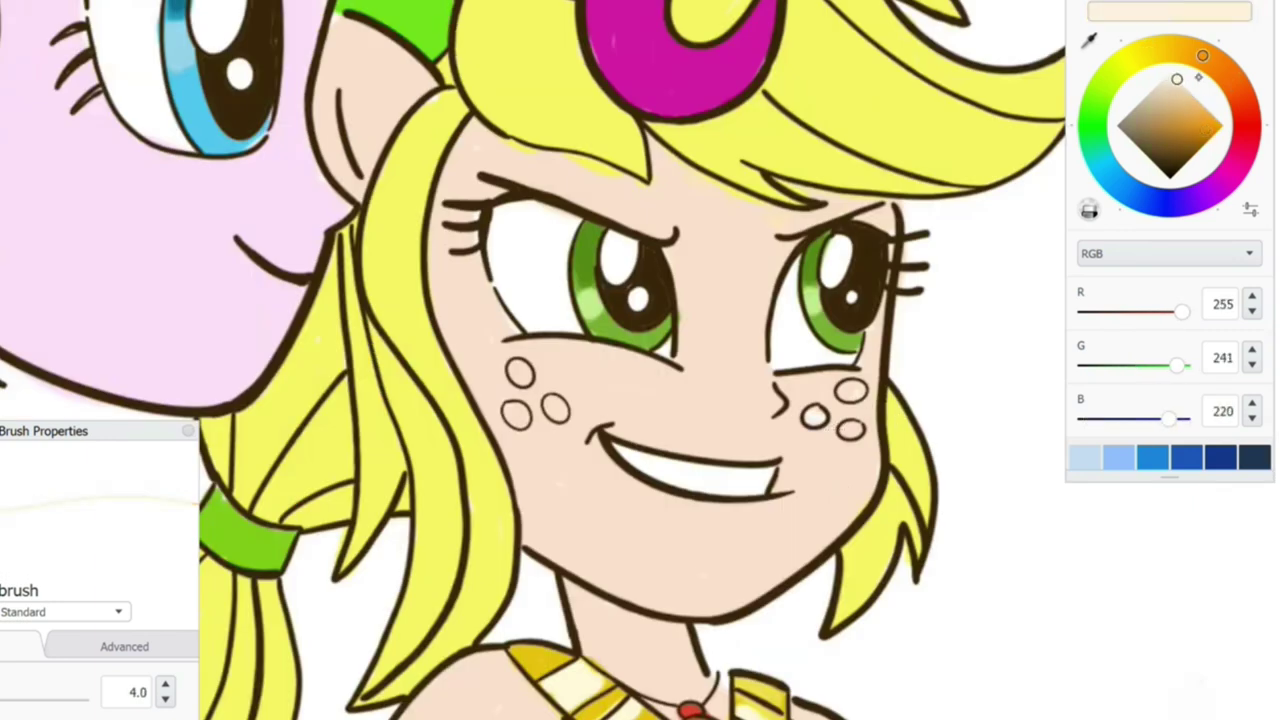
pyautogui.keyDown('alt'); pyautogui.click(850, 420); pyautogui.keyUp('alt')
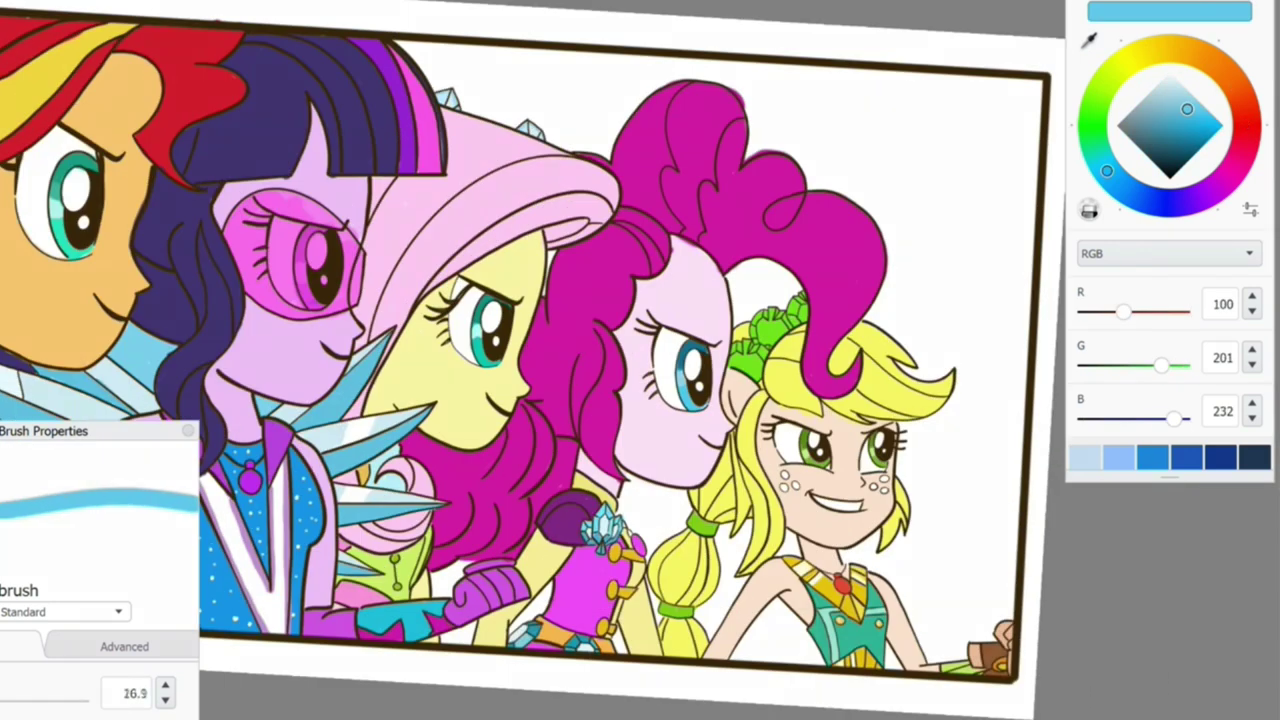
# Step: Fill the whole background behind and between the characters with sky blue (RGB 100, 201, 232), using a brush size of up to 25.3
pyautogui.moveTo(560, 100)
pyautogui.mouseDown()
pyautogui.moveTo(600, 140)
pyautogui.moveTo(572, 168)
pyautogui.mouseUp()
pyautogui.moveTo(500, 90); pyautogui.dragTo(460, 105)
pyautogui.moveTo(445, 565); pyautogui.dragTo(460, 635)
pyautogui.moveTo(625, 530)
pyautogui.mouseDown()
pyautogui.moveTo(672, 490)
pyautogui.moveTo(722, 600)
pyautogui.mouseUp()
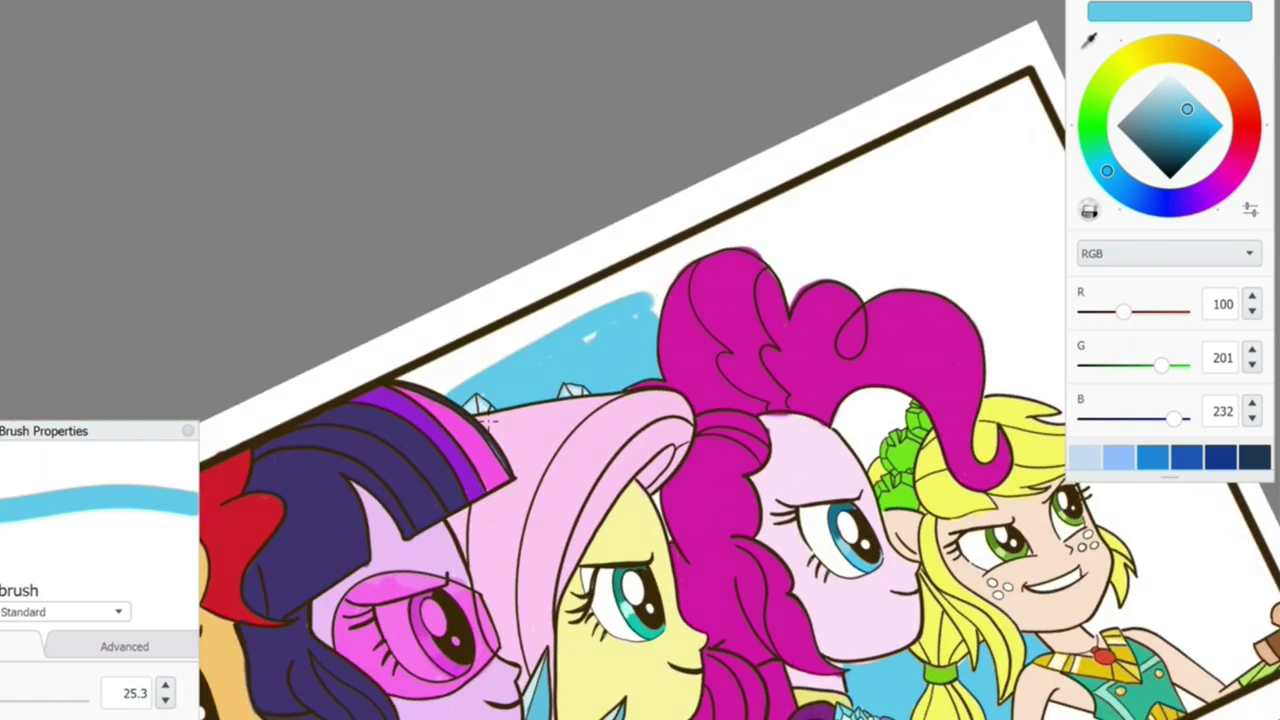
pyautogui.moveTo(410, 385)
pyautogui.mouseDown()
pyautogui.moveTo(665, 295)
pyautogui.moveTo(760, 215)
pyautogui.moveTo(895, 195)
pyautogui.mouseUp()
pyautogui.moveTo(780, 220)
pyautogui.mouseDown()
pyautogui.moveTo(900, 290)
pyautogui.moveTo(950, 295)
pyautogui.mouseUp()
pyautogui.moveTo(900, 300)
pyautogui.mouseDown()
pyautogui.moveTo(894, 366)
pyautogui.moveTo(600, 300)
pyautogui.mouseUp()
pyautogui.moveTo(520, 275); pyautogui.dragTo(565, 330)
pyautogui.moveTo(660, 190)
pyautogui.mouseDown()
pyautogui.moveTo(690, 340)
pyautogui.moveTo(815, 470)
pyautogui.mouseUp()
pyautogui.moveTo(825, 90)
pyautogui.mouseDown()
pyautogui.moveTo(815, 205)
pyautogui.moveTo(795, 95)
pyautogui.moveTo(715, 240)
pyautogui.moveTo(654, 114)
pyautogui.moveTo(826, 110)
pyautogui.mouseUp()
pyautogui.moveTo(745, 405)
pyautogui.mouseDown()
pyautogui.moveTo(750, 610)
pyautogui.moveTo(795, 620)
pyautogui.moveTo(715, 670)
pyautogui.mouseUp()
pyautogui.moveTo(700, 430); pyautogui.dragTo(665, 610)
pyautogui.moveTo(650, 550); pyautogui.dragTo(700, 670)
pyautogui.moveTo(720, 600); pyautogui.dragTo(670, 680)
pyautogui.moveTo(550, 620); pyautogui.dragTo(580, 670)
pyautogui.moveTo(500, 670); pyautogui.dragTo(568, 628)
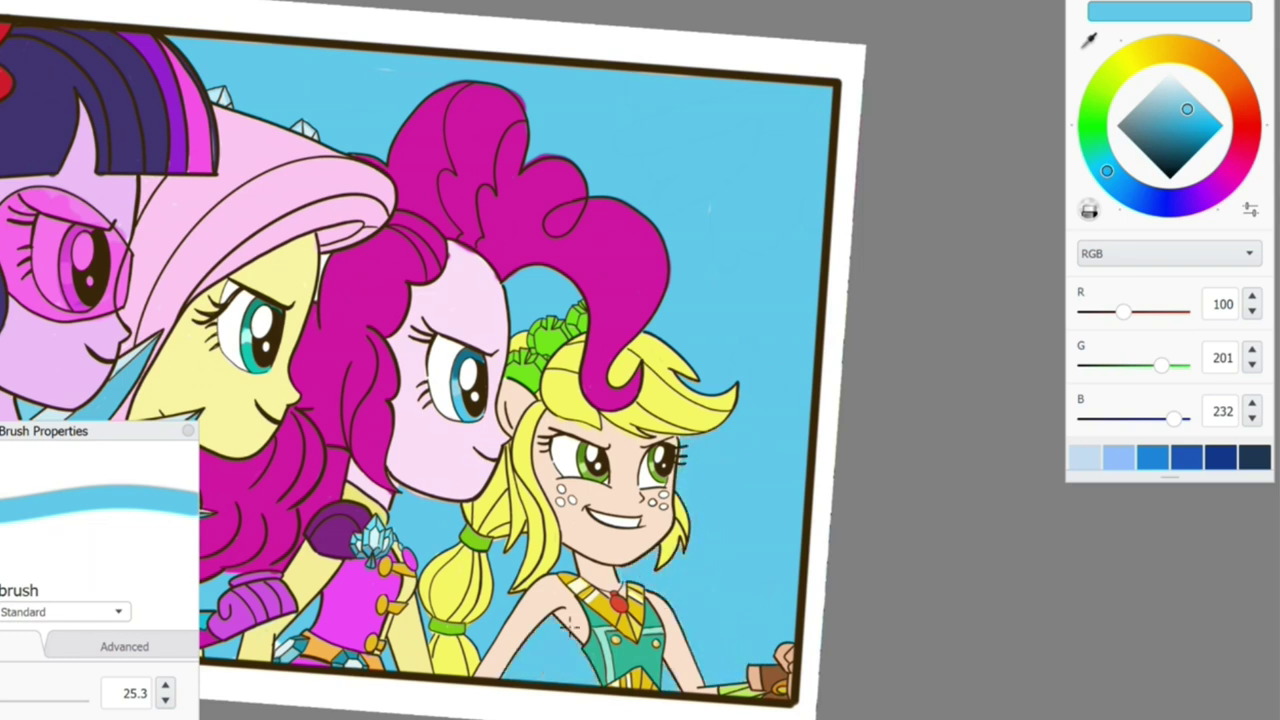
# Step: Paint pale blue vertical stripes (RGB 207, 234, 243) down the background beside the fifth character, with brush size 12.4
pyautogui.press('Home')
pyautogui.scroll(3, 600, 651)
pyautogui.moveTo(790, 160); pyautogui.dragTo(775, 640)
pyautogui.moveTo(762, 140)
pyautogui.mouseDown()
pyautogui.moveTo(763, 640)
pyautogui.moveTo(752, 514)
pyautogui.moveTo(755, 624)
pyautogui.mouseUp()
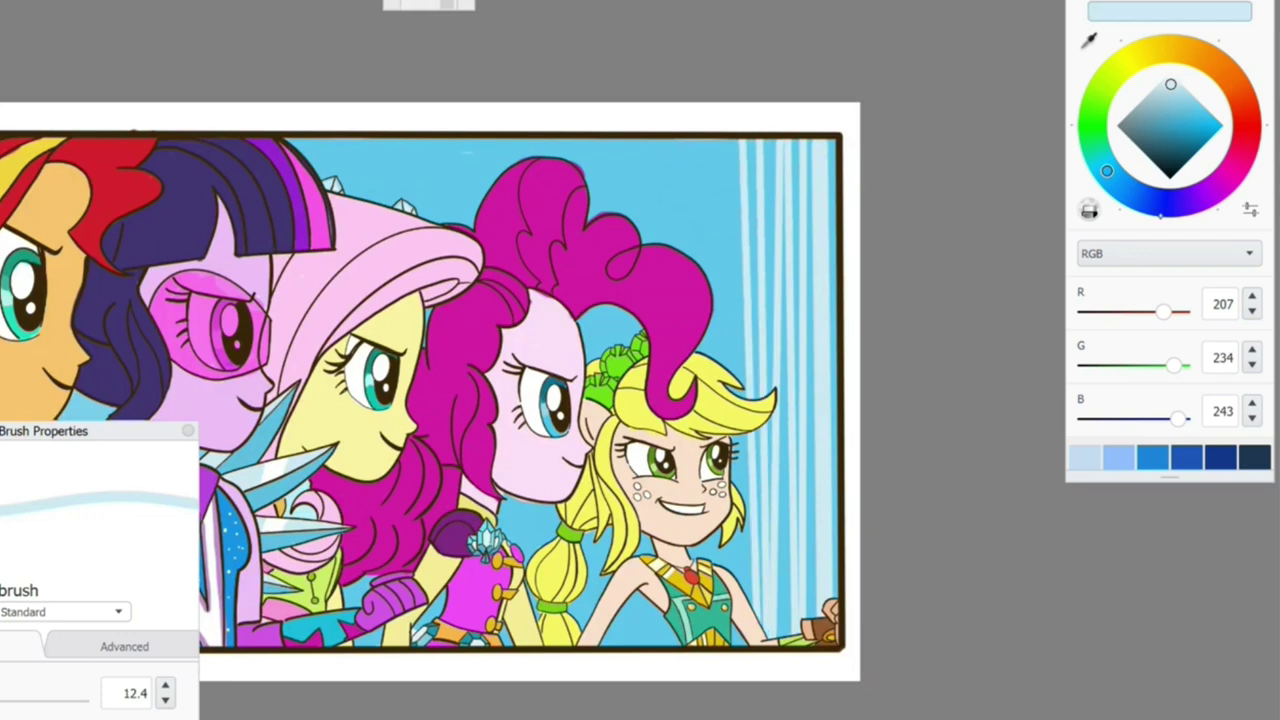
# Step: Add more vertical stripes in other light blue tones between and beside the pale ones in the background
pyautogui.moveTo(1107, 170); pyautogui.dragTo(1133, 193)
pyautogui.click(1186, 104)
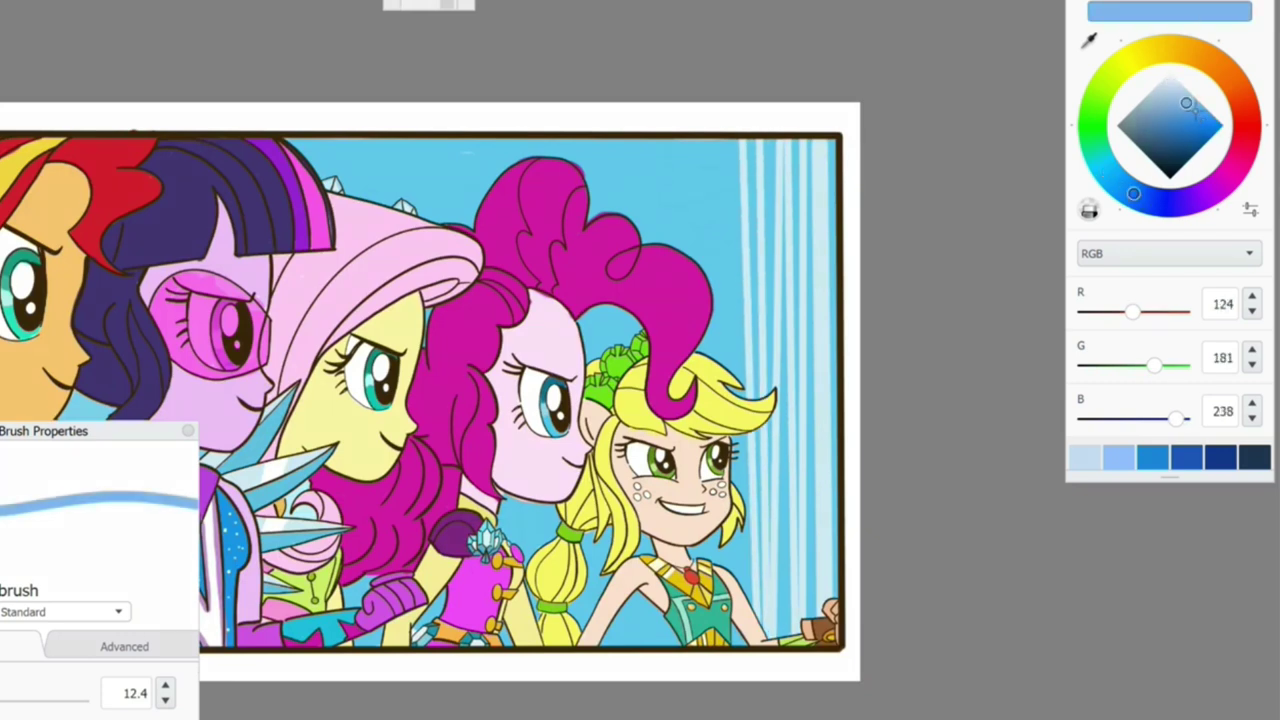
pyautogui.keyDown('alt'); pyautogui.click(737, 158); pyautogui.keyUp('alt')
pyautogui.moveTo(722, 140)
pyautogui.mouseDown()
pyautogui.moveTo(722, 568)
pyautogui.moveTo(705, 356)
pyautogui.mouseUp()
pyautogui.moveTo(832, 140); pyautogui.dragTo(834, 598)
pyautogui.moveTo(693, 140)
pyautogui.mouseDown()
pyautogui.moveTo(693, 262)
pyautogui.moveTo(681, 254)
pyautogui.mouseUp()
pyautogui.moveTo(742, 432); pyautogui.dragTo(742, 642)
pyautogui.moveTo(737, 148); pyautogui.dragTo(740, 534)
# Step: Paint a pale blue block (RGB 201, 225, 249) in the background between the second character's hair and the third character's crystals
pyautogui.moveTo(570, 118); pyautogui.dragTo(752, 150)
pyautogui.moveTo(564, 170); pyautogui.dragTo(564, 234)
pyautogui.moveTo(547, 170)
pyautogui.mouseDown()
pyautogui.moveTo(547, 234)
pyautogui.moveTo(529, 228)
pyautogui.mouseUp()
pyautogui.moveTo(507, 170)
pyautogui.mouseDown()
pyautogui.moveTo(507, 208)
pyautogui.moveTo(496, 200)
pyautogui.mouseUp()
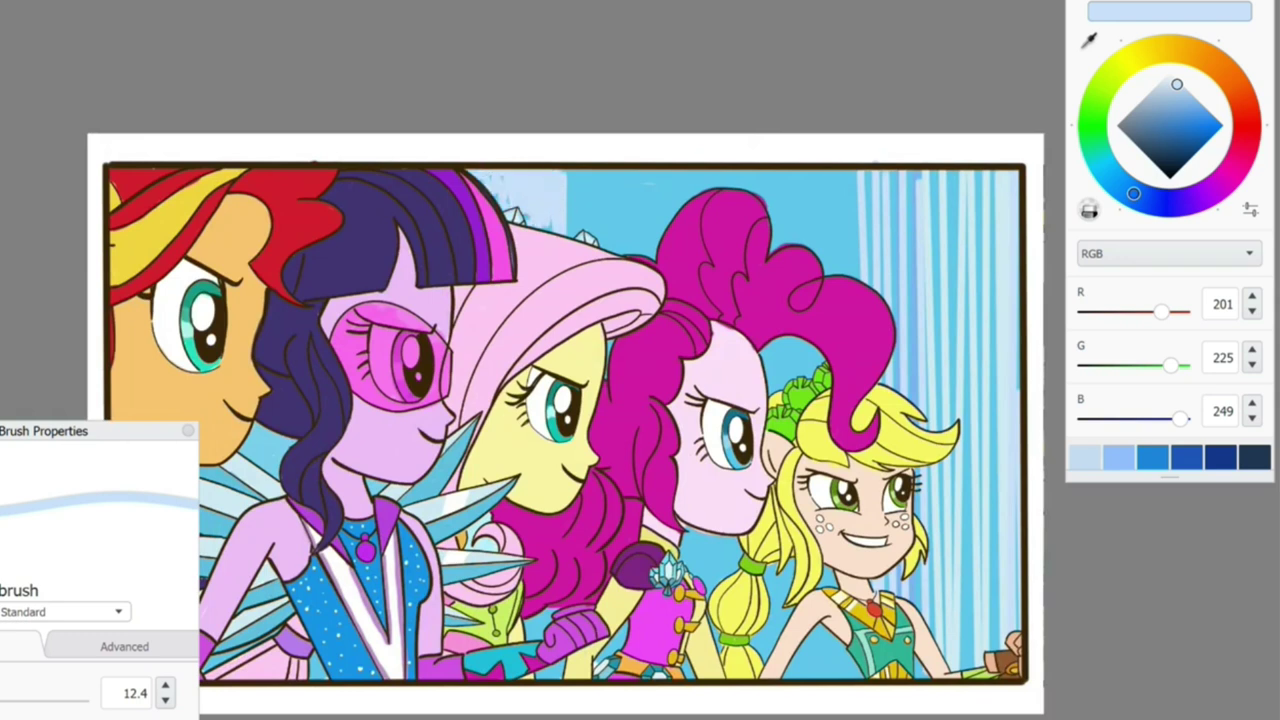
# Step: Paint an olive-brown window frame in the background behind the fourth character's hair and colour its opening pale cyan (RGB 194, 253, 255)
pyautogui.scroll(2, 560, 420)
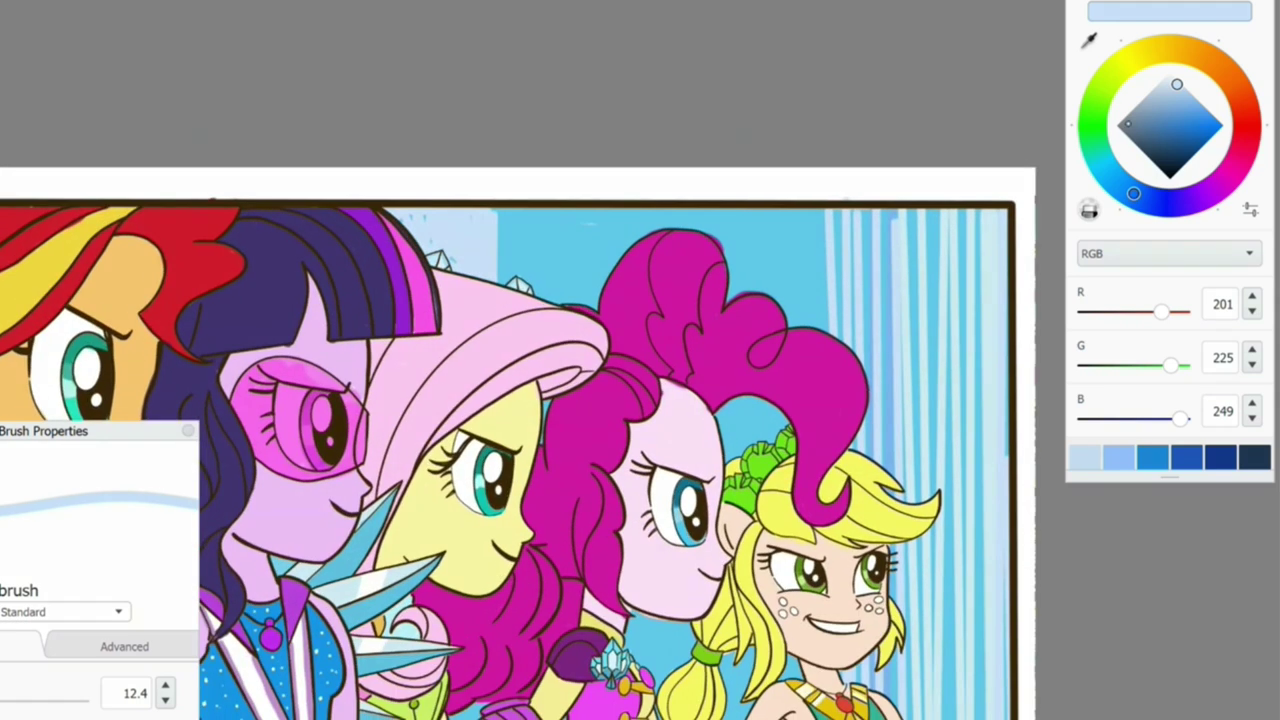
pyautogui.moveTo(1134, 193)
pyautogui.mouseDown()
pyautogui.moveTo(1104, 162)
pyautogui.moveTo(1114, 72)
pyautogui.mouseUp()
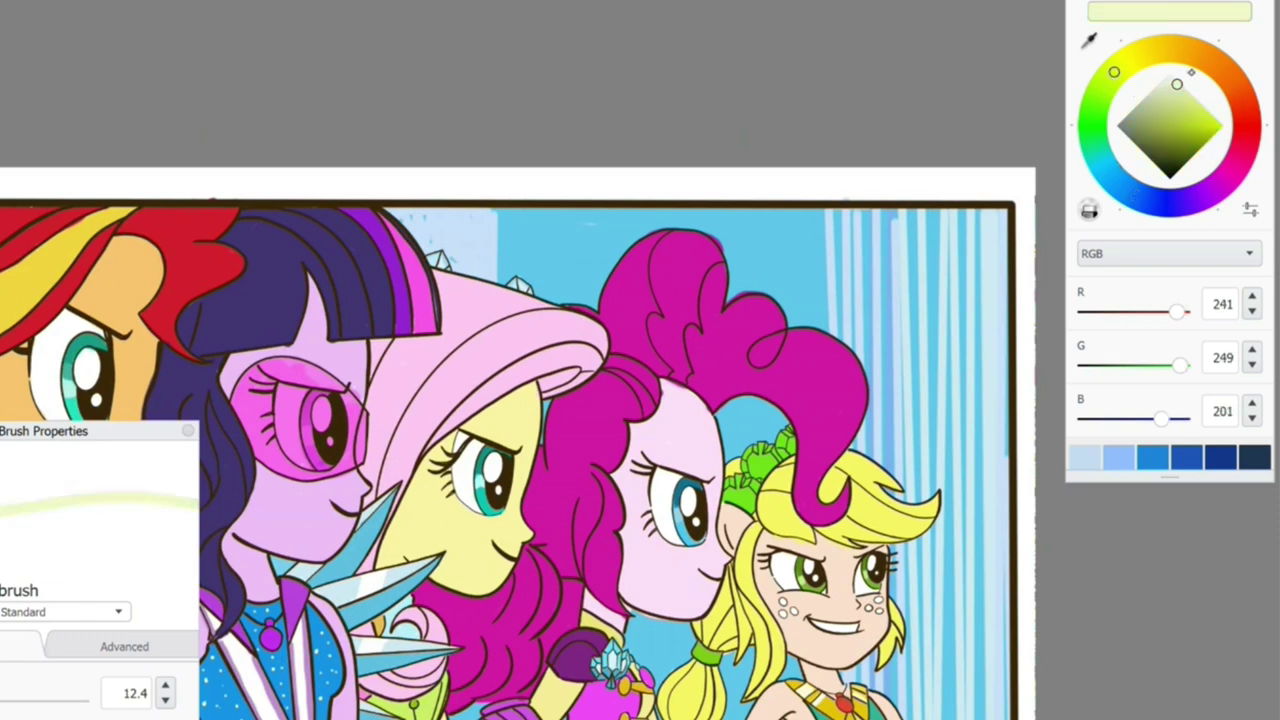
pyautogui.click(1149, 127)
pyautogui.moveTo(557, 261)
pyautogui.mouseDown()
pyautogui.moveTo(830, 246)
pyautogui.moveTo(851, 294)
pyautogui.mouseUp()
pyautogui.moveTo(577, 277)
pyautogui.mouseDown()
pyautogui.moveTo(570, 285)
pyautogui.moveTo(540, 250)
pyautogui.moveTo(784, 252)
pyautogui.moveTo(791, 263)
pyautogui.mouseUp()
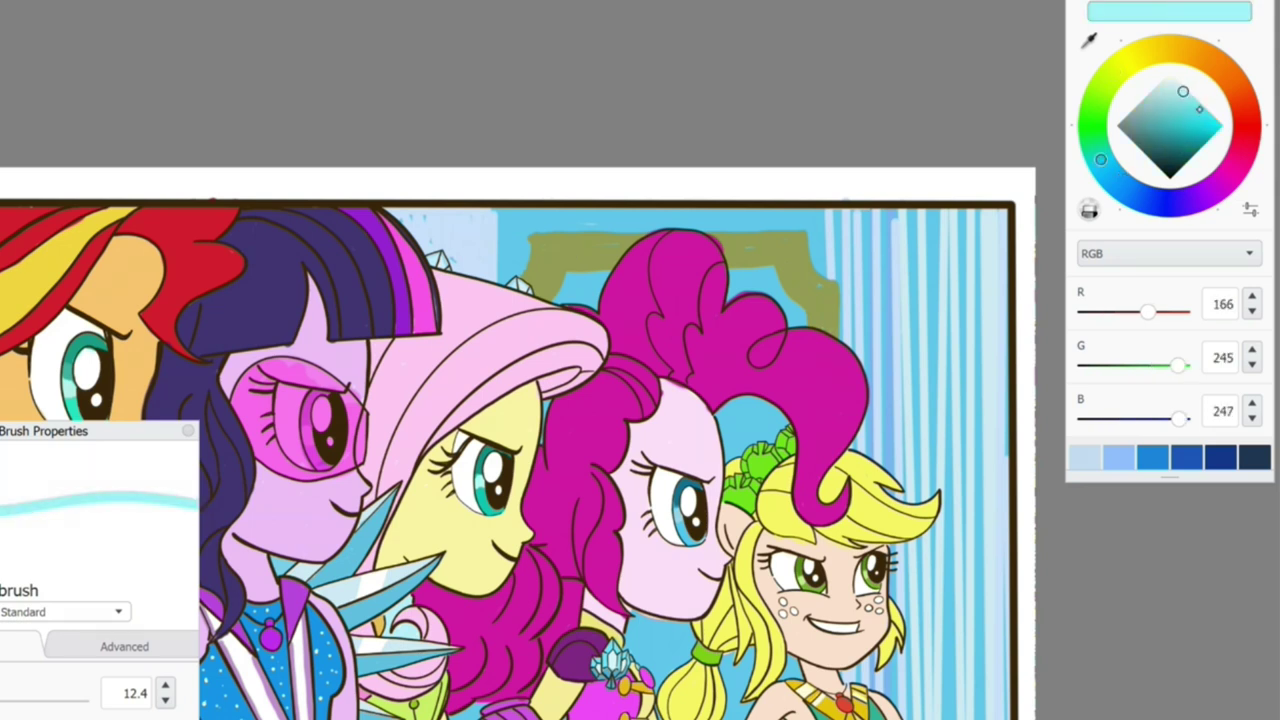
pyautogui.moveTo(1181, 88); pyautogui.dragTo(1182, 84)
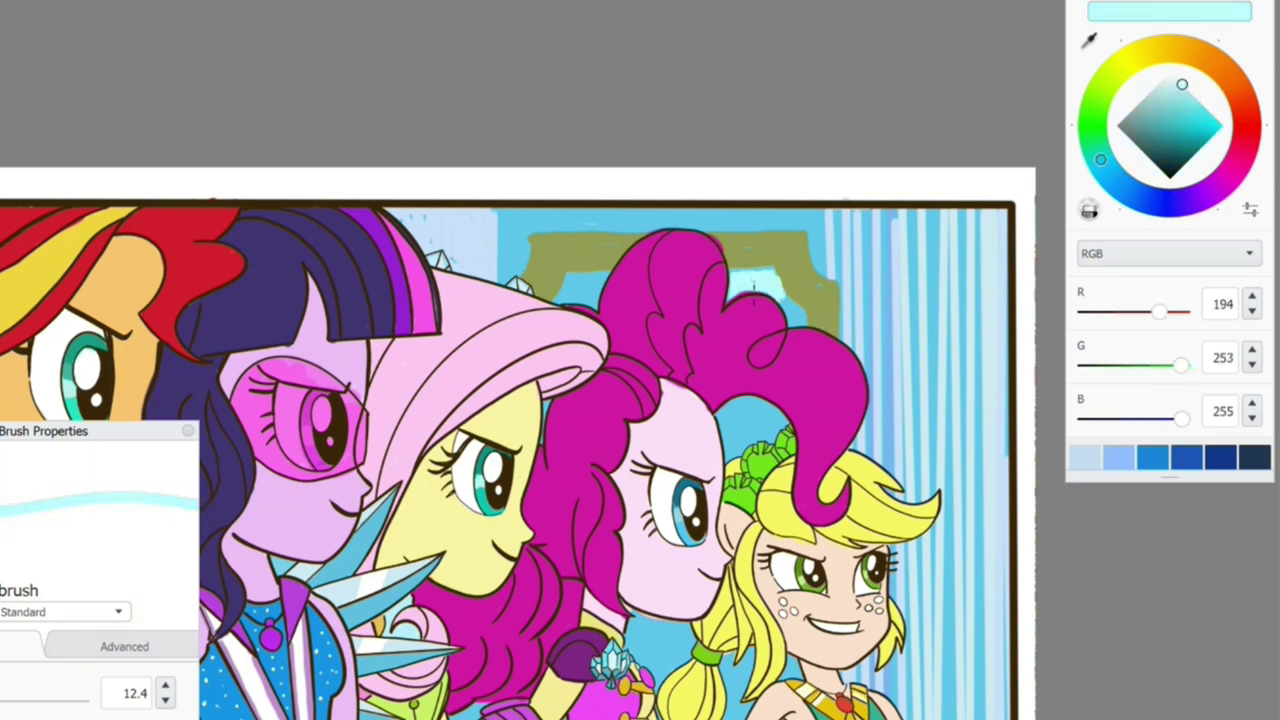
pyautogui.moveTo(785, 420); pyautogui.dragTo(715, 430)
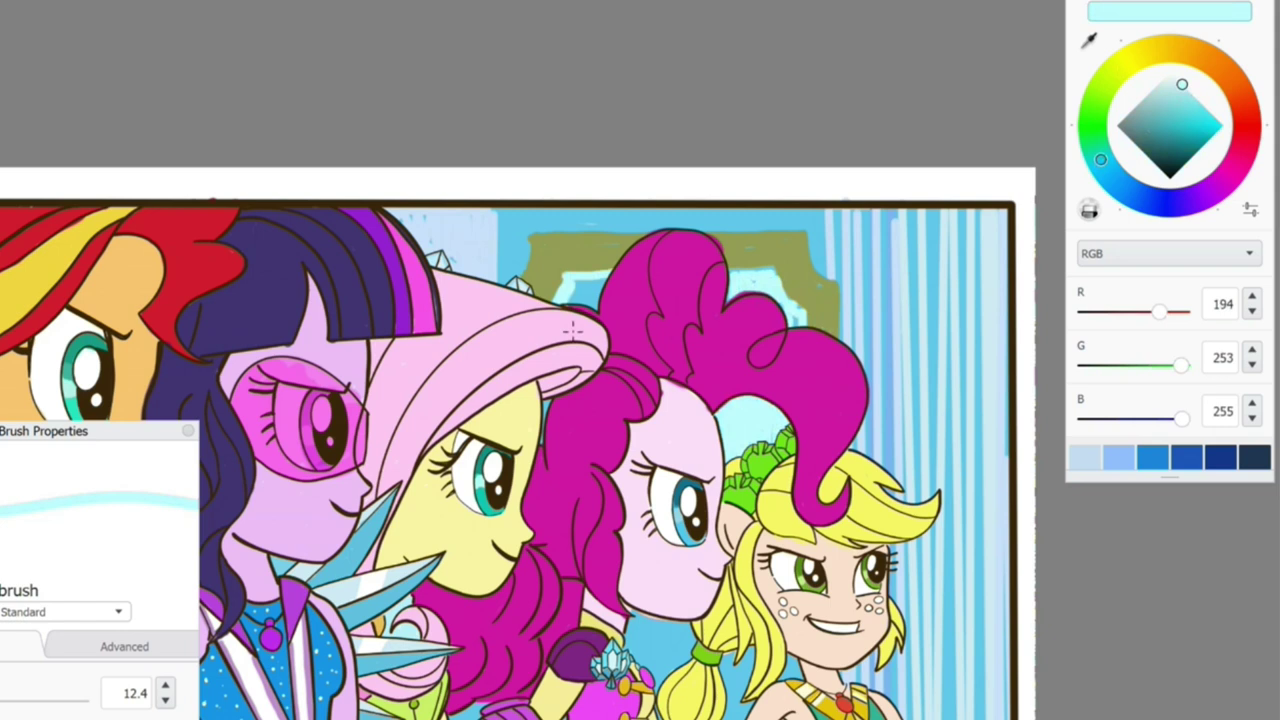
# Step: Paint medium blue vertical stripes (RGB 112, 165, 240) in the background beside the window frame, with brush size 12.4
pyautogui.scroll(-1, 570, 486)
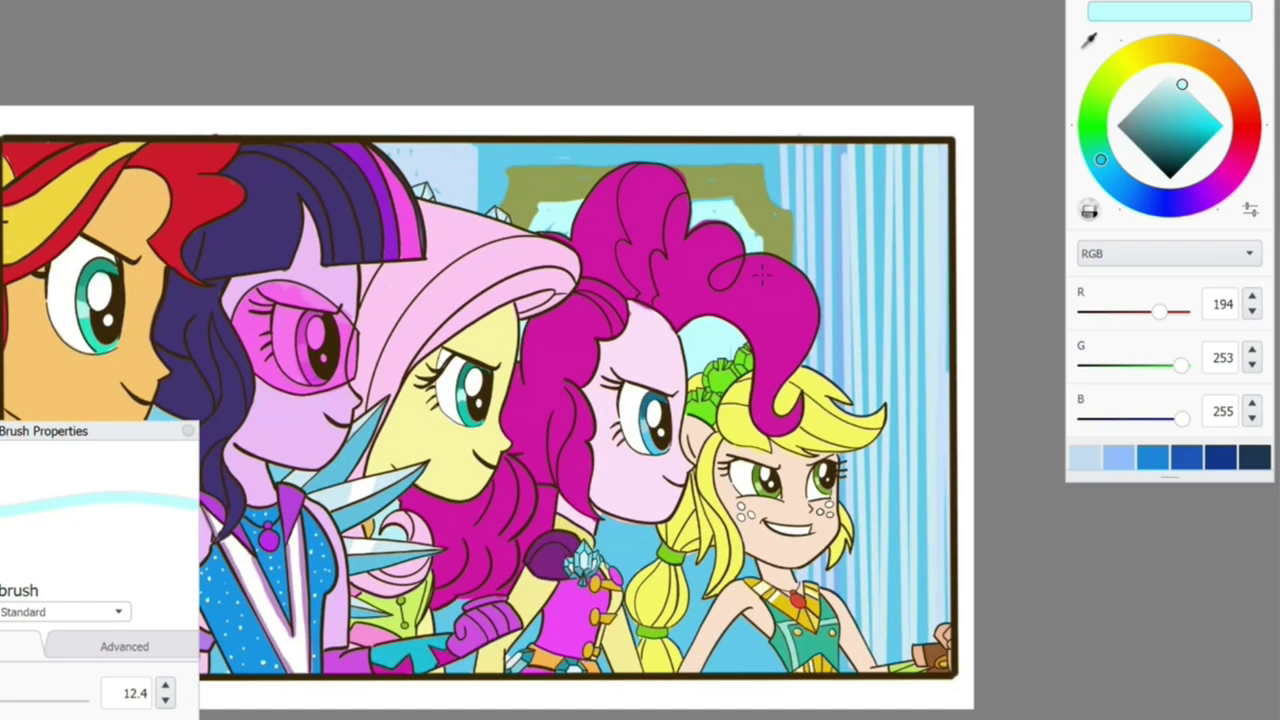
pyautogui.keyDown('alt'); pyautogui.click(812, 162); pyautogui.keyUp('alt')
pyautogui.moveTo(806, 146)
pyautogui.mouseDown()
pyautogui.moveTo(810, 368)
pyautogui.moveTo(822, 376)
pyautogui.mouseUp()
pyautogui.moveTo(828, 186); pyautogui.dragTo(828, 382)
pyautogui.moveTo(848, 164)
pyautogui.mouseDown()
pyautogui.moveTo(834, 380)
pyautogui.moveTo(848, 380)
pyautogui.mouseUp()
pyautogui.moveTo(850, 450)
pyautogui.mouseDown()
pyautogui.moveTo(852, 620)
pyautogui.moveTo(860, 364)
pyautogui.mouseUp()
pyautogui.scroll(-1, 862, 368)
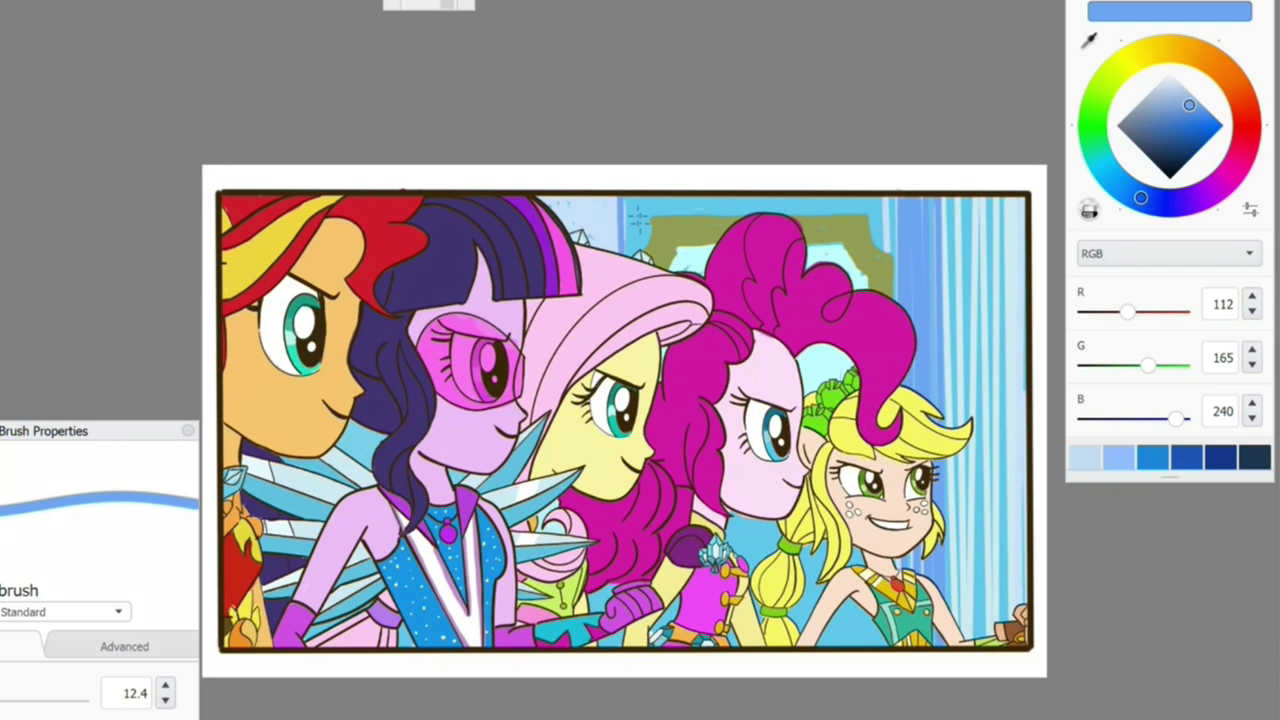
# Step: Hide the interface panels and view the whole coloured picture enlarged
pyautogui.press('Tab')
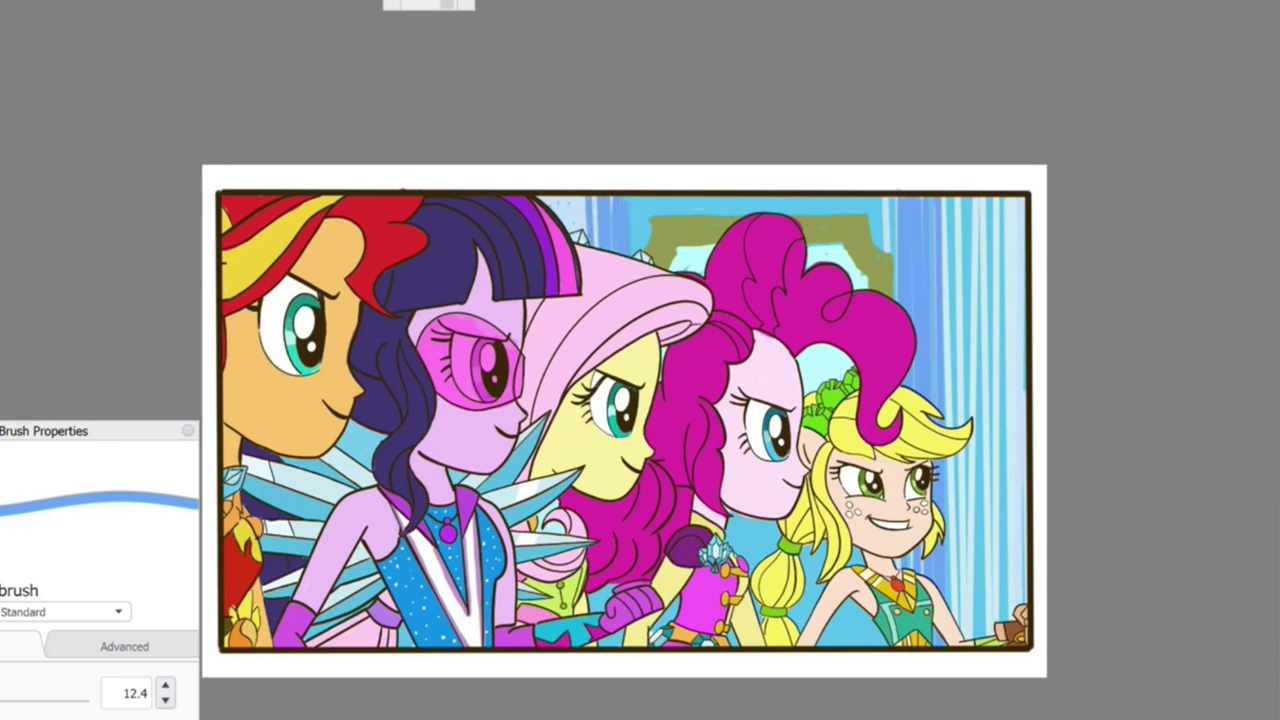
pyautogui.scroll(3, 640, 400)
pyautogui.scroll(-1, 690, 366)
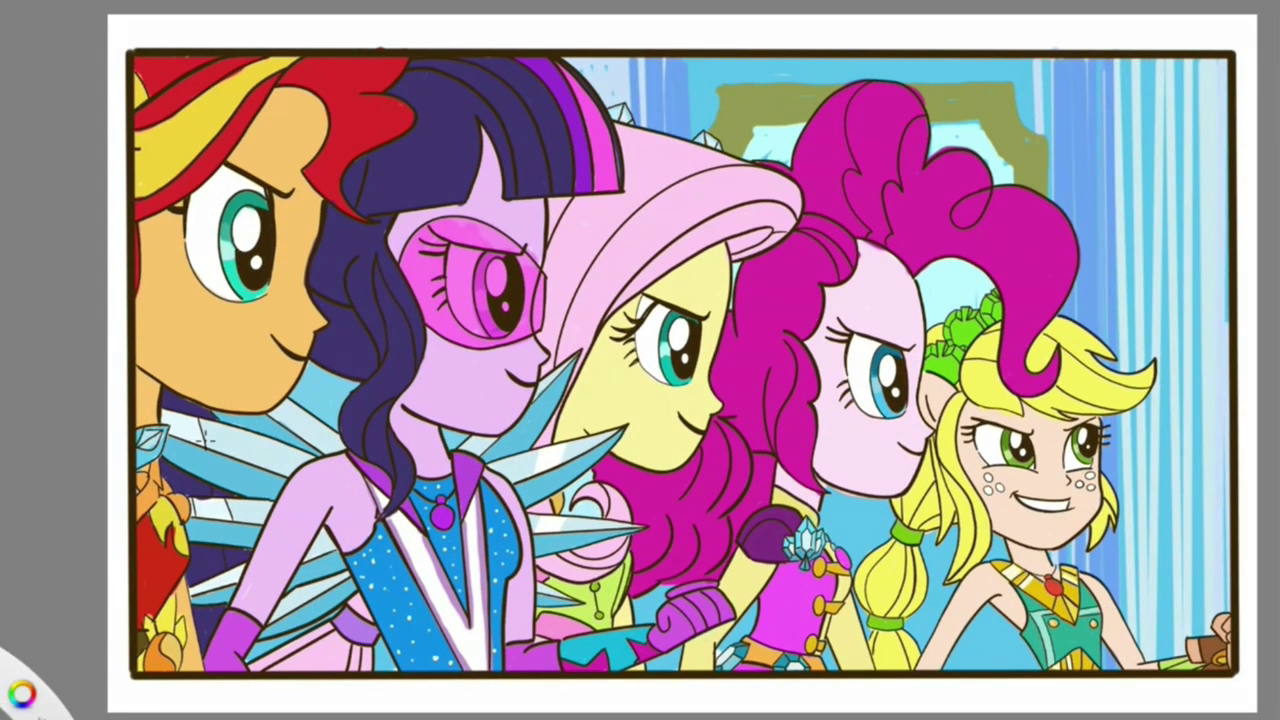